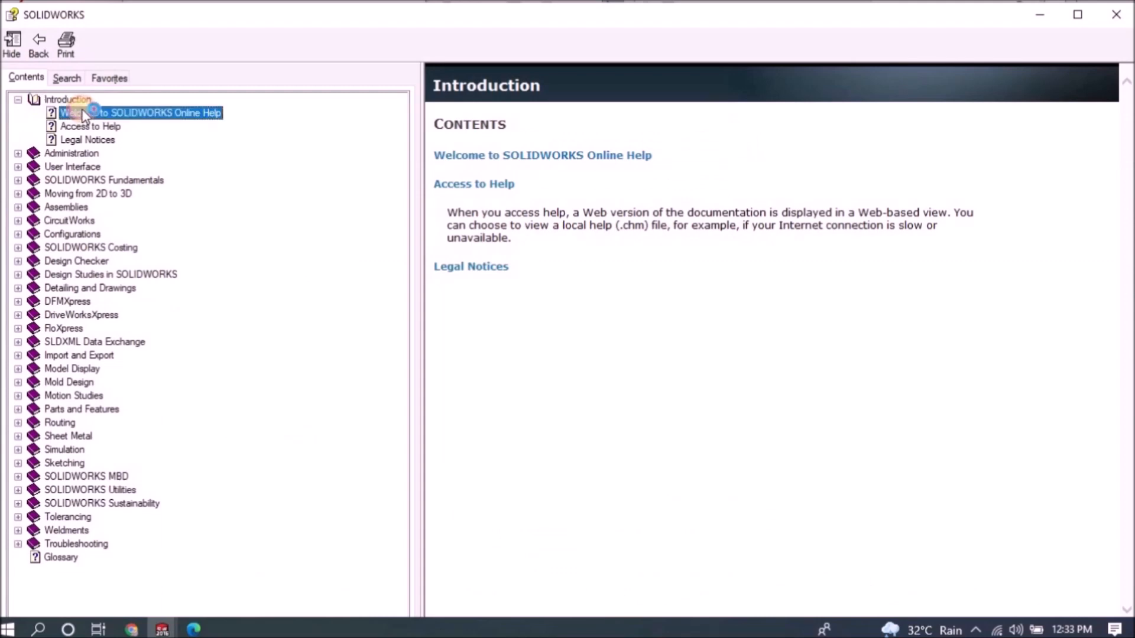
# Browse the Introduction and Administration topics in the help contents.
pyautogui.click(83, 126)
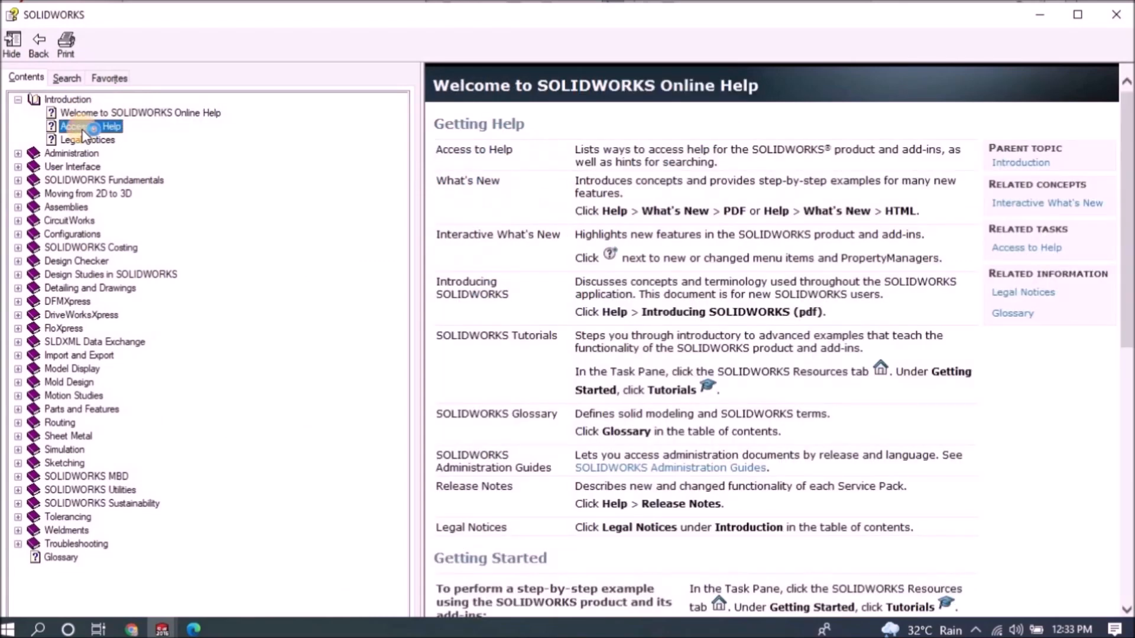
pyautogui.click(86, 140)
pyautogui.click(17, 153)
pyautogui.click(74, 154)
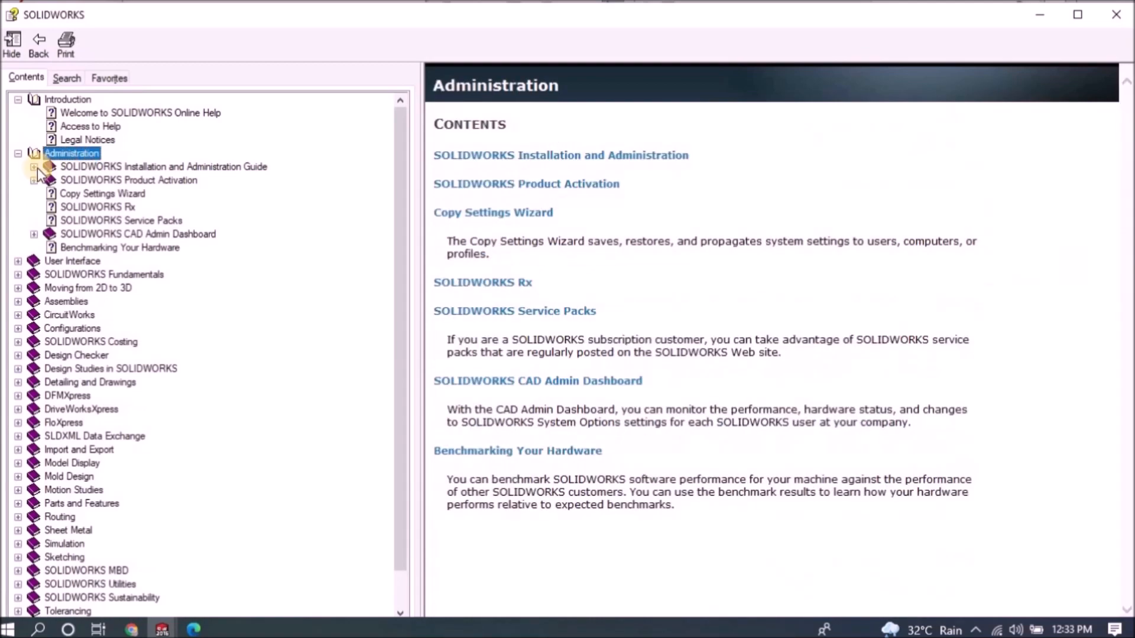
pyautogui.click(90, 168)
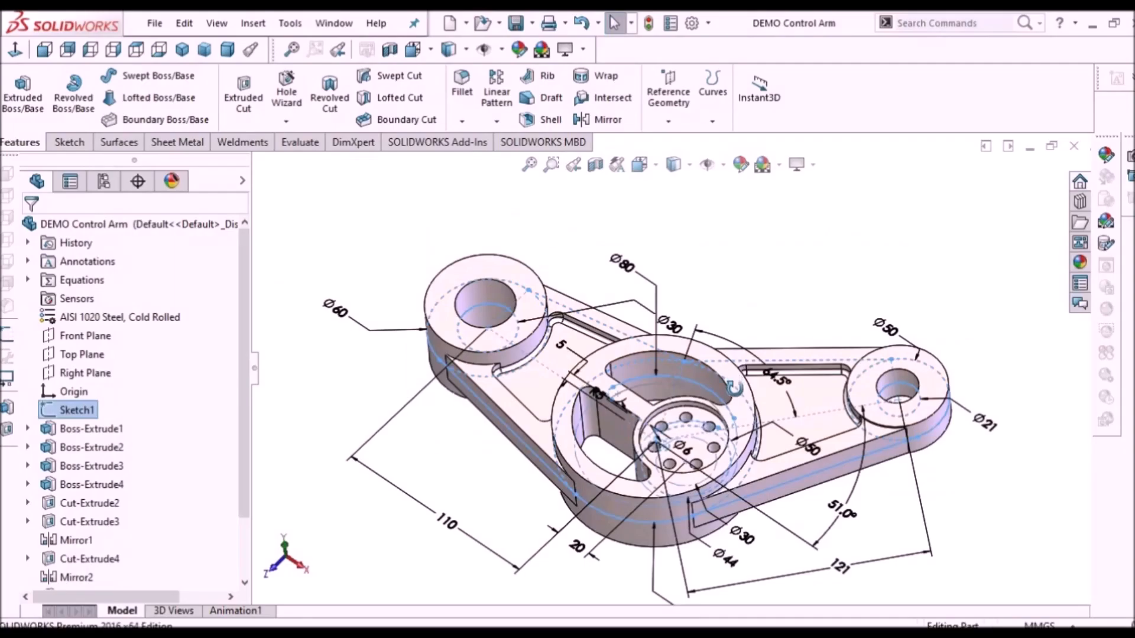
pyautogui.moveTo(763, 284)
pyautogui.mouseDown(button='middle')
pyautogui.moveTo(835, 337)
pyautogui.moveTo(724, 355)
pyautogui.moveTo(769, 282)
pyautogui.mouseUp(button='middle')
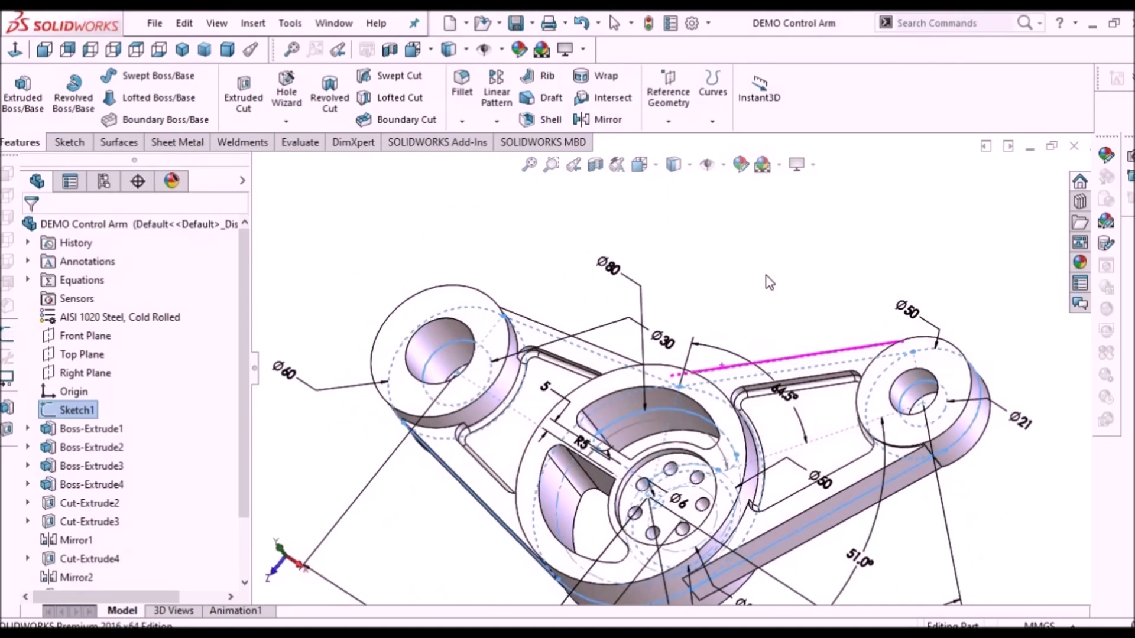
pyautogui.click(771, 280)
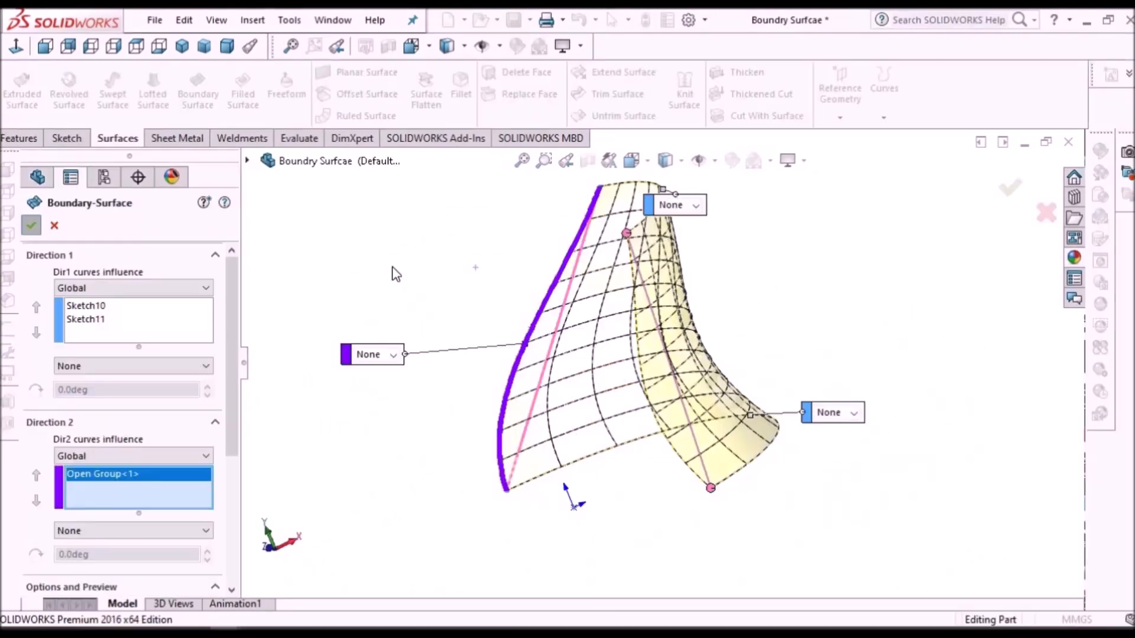
# Create the boundary surface with Sketch10 and Sketch11 in direction 1 and Open Group<1> in direction 2.
pyautogui.press('Return')
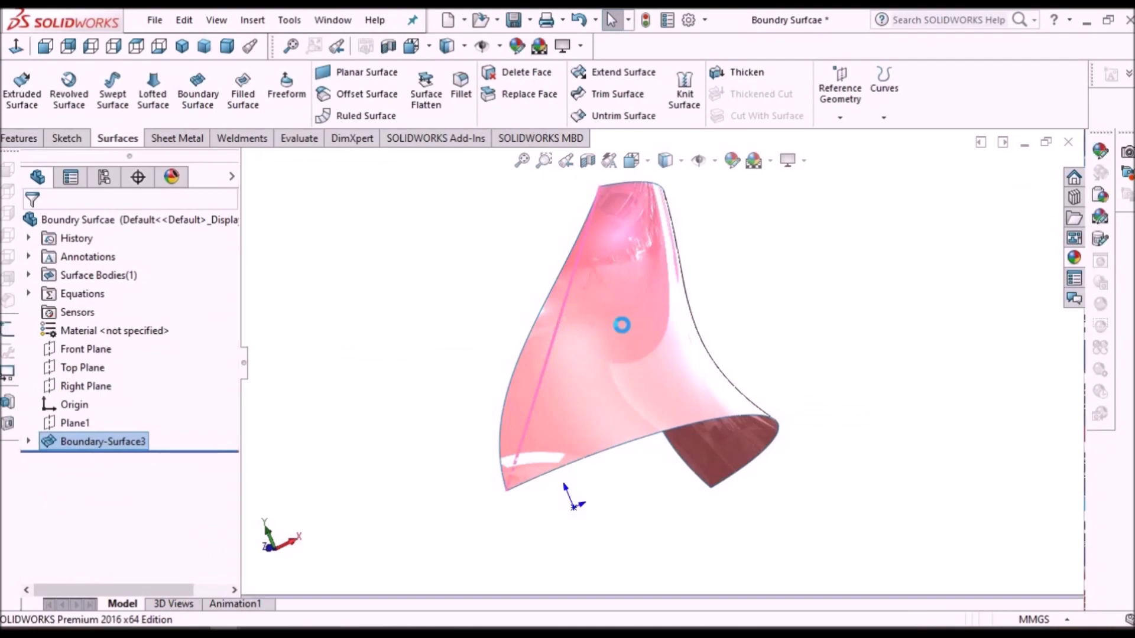
pyautogui.moveTo(668, 364); pyautogui.dragTo(548, 357, button='middle')
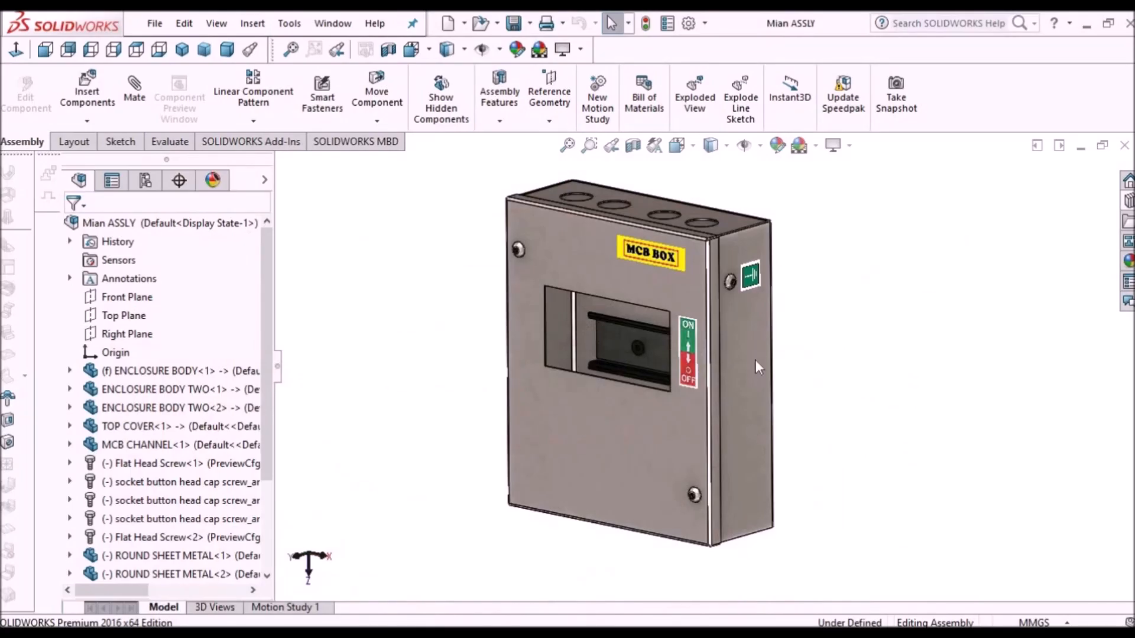
pyautogui.scroll(-2, 756, 360)
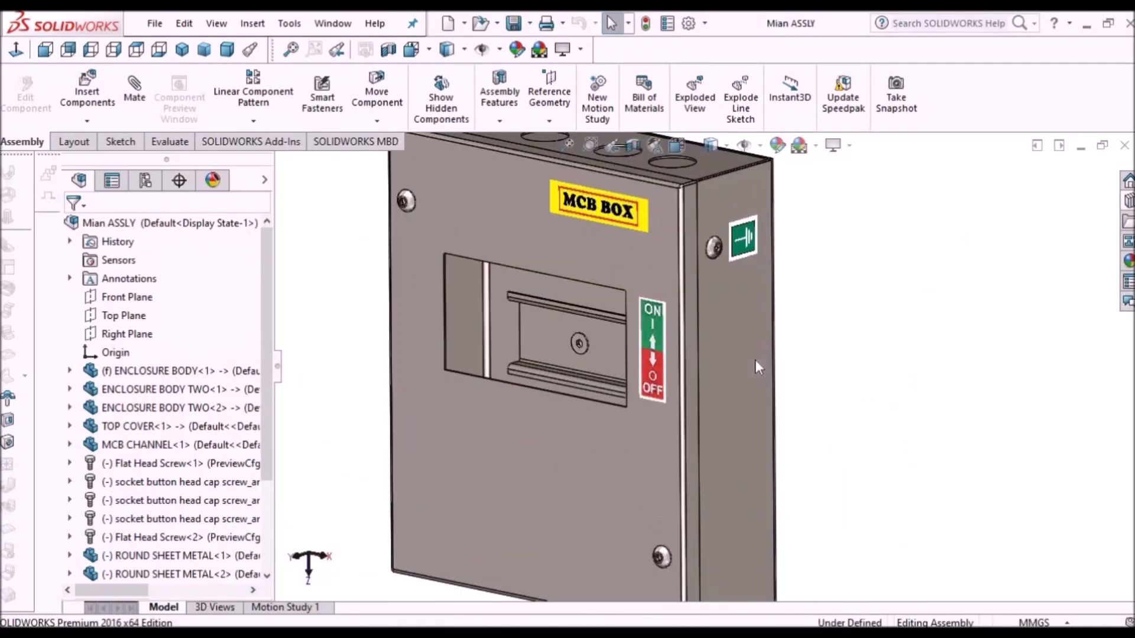
pyautogui.scroll(4, 755, 359)
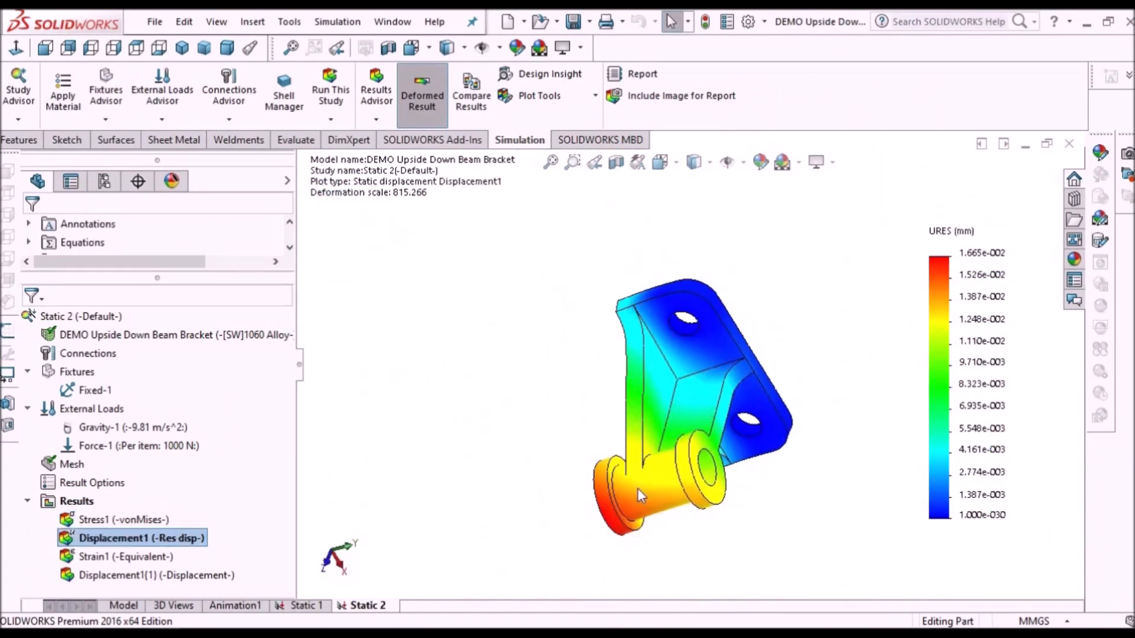
pyautogui.moveTo(639, 490); pyautogui.dragTo(683, 551, button='middle')
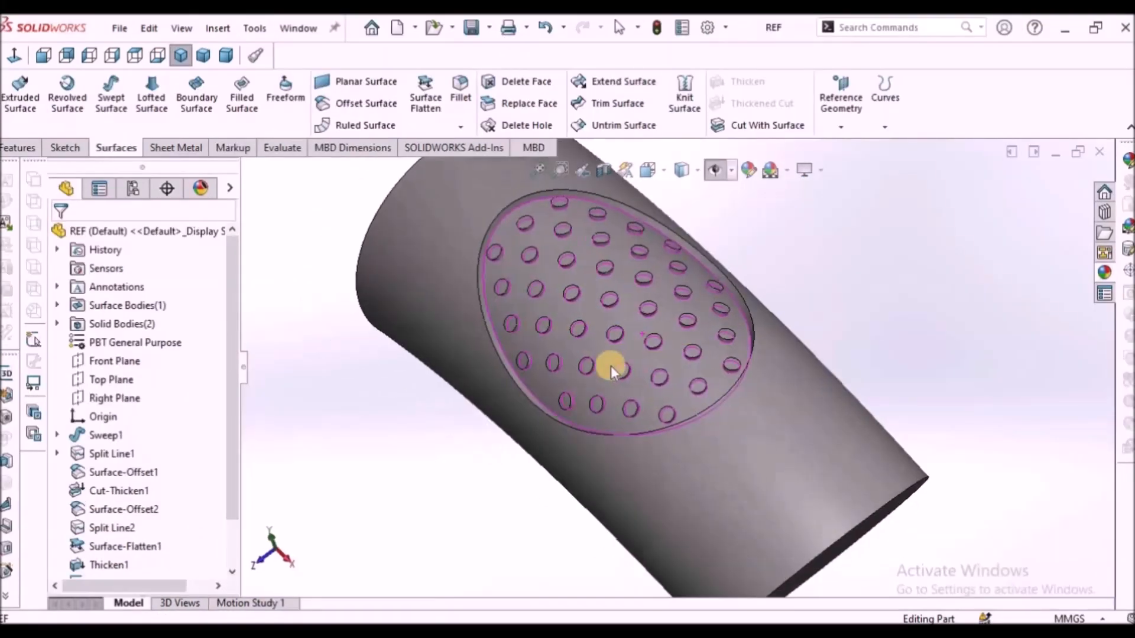
pyautogui.scroll(5, 611, 366)
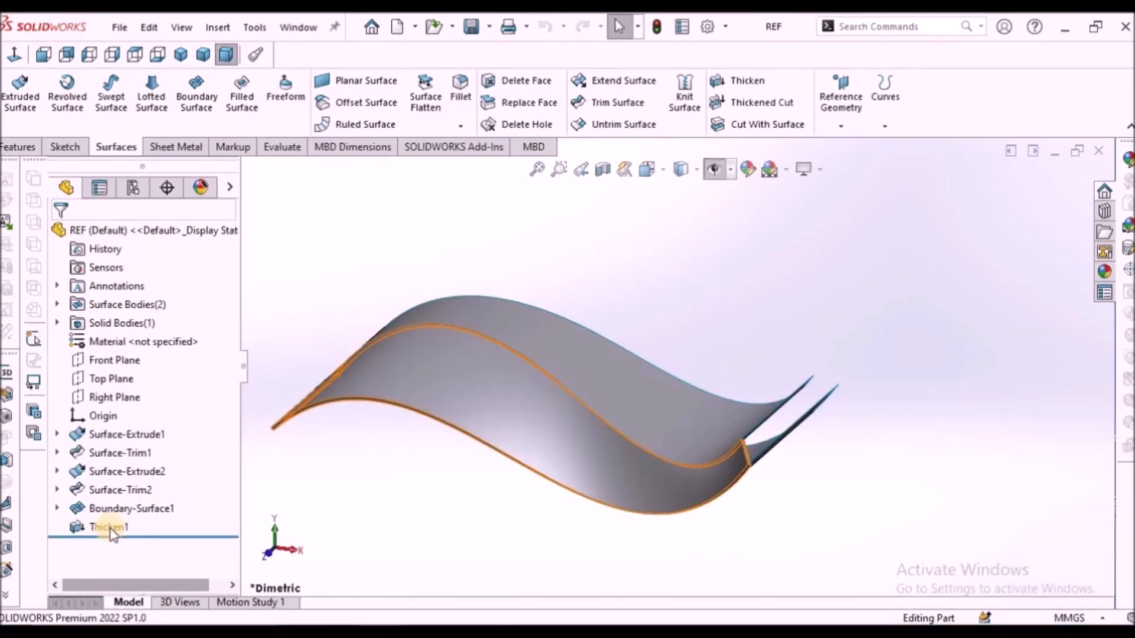
# Edit the Thicken feature of the wavy surface part and clear the selection.
pyautogui.rightClick(112, 528)
pyautogui.click(125, 278)
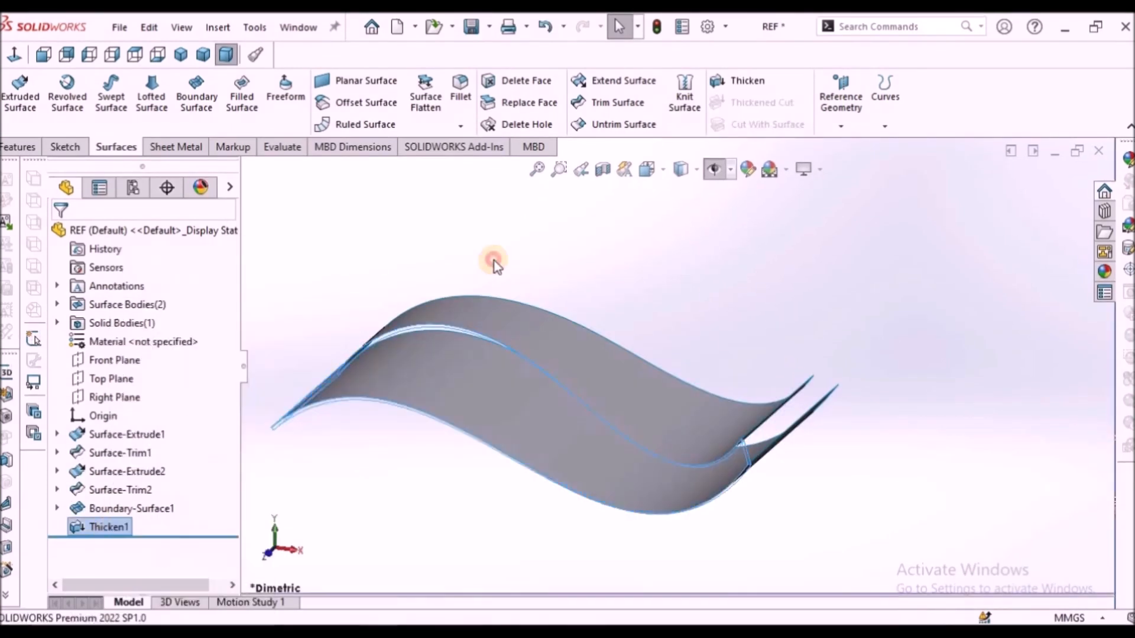
pyautogui.click(494, 266)
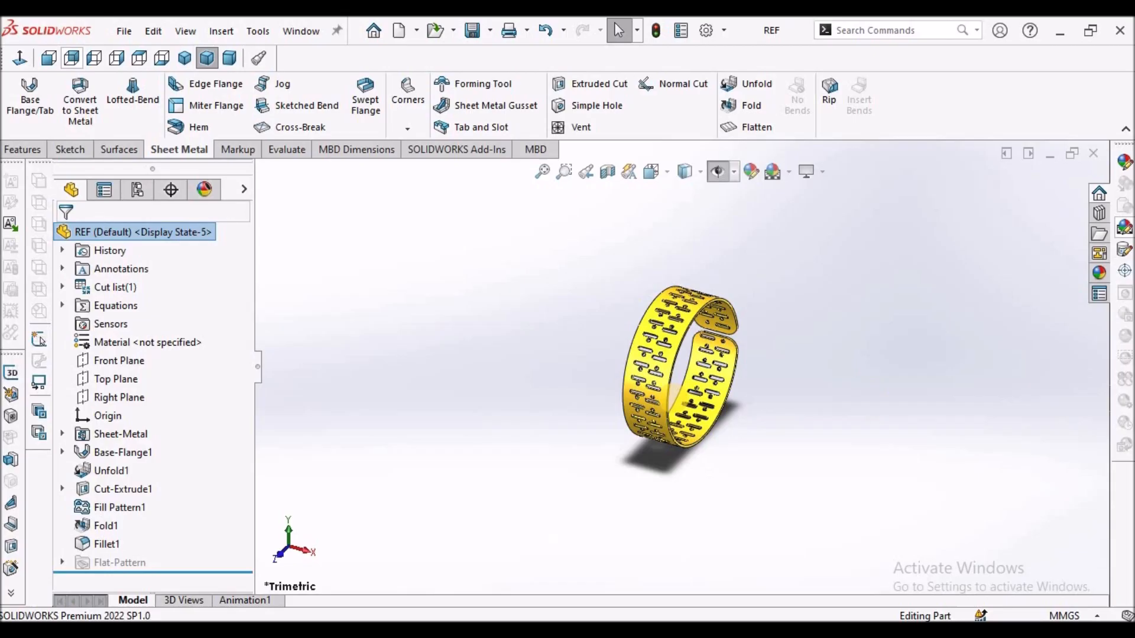
# Inspect the perforated yellow sheet metal ring in dimetric orientation and close the REF part.
pyautogui.moveTo(467, 414); pyautogui.dragTo(290, 445, button='middle')
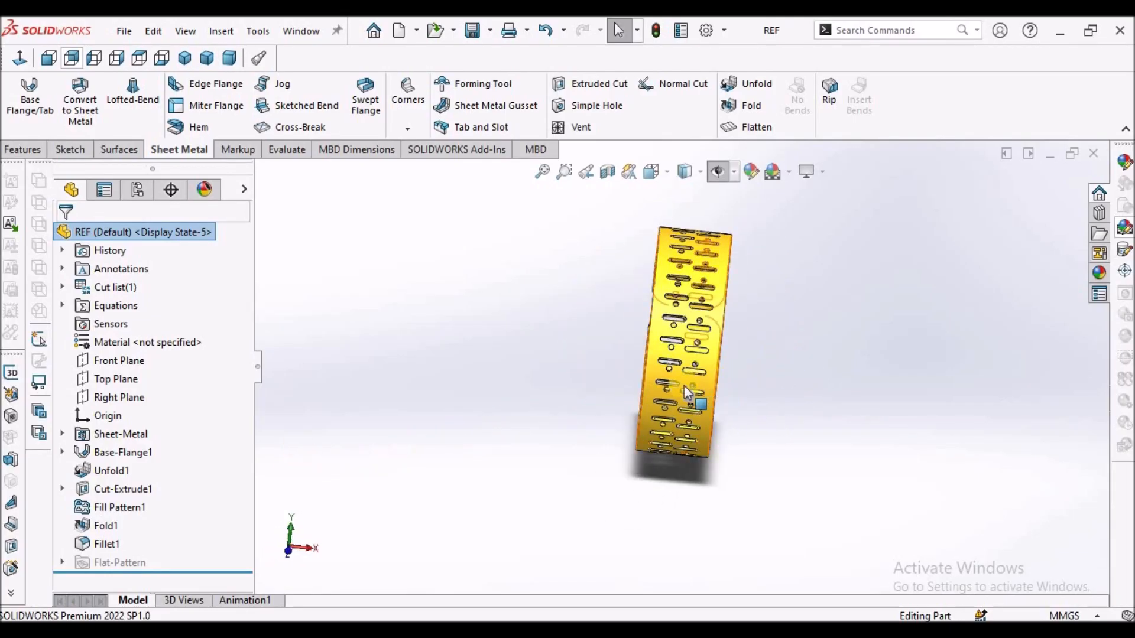
pyautogui.click(229, 58)
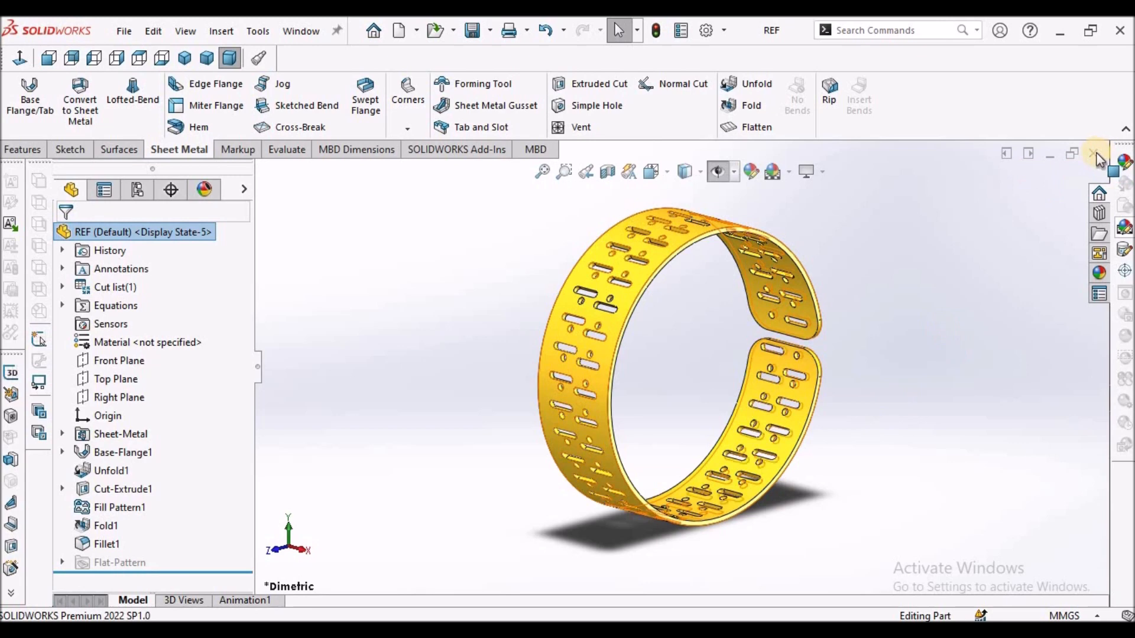
pyautogui.press('f')
pyautogui.click(1098, 158)
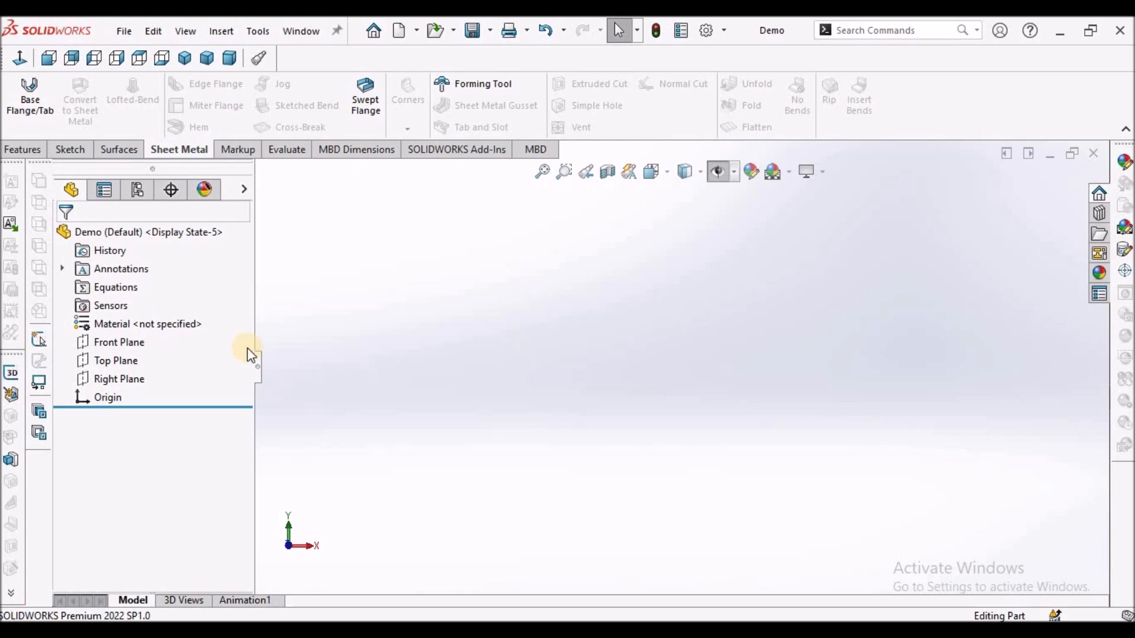
# Start a new sketch on the Right Plane of the Demo part.
pyautogui.click(104, 342)
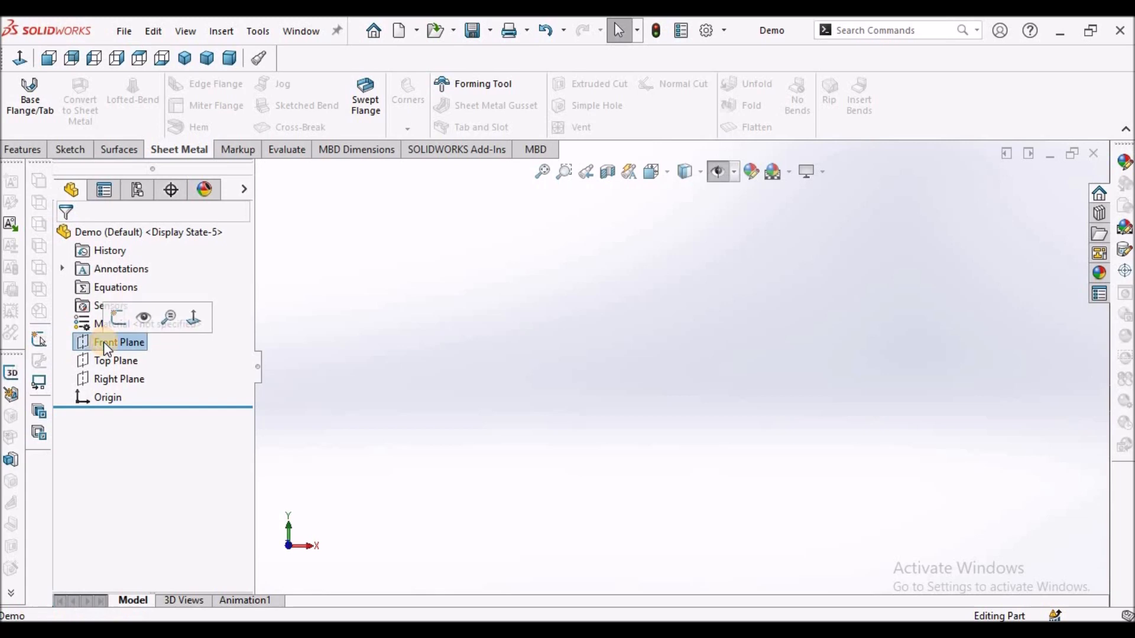
pyautogui.click(112, 379)
pyautogui.click(197, 352)
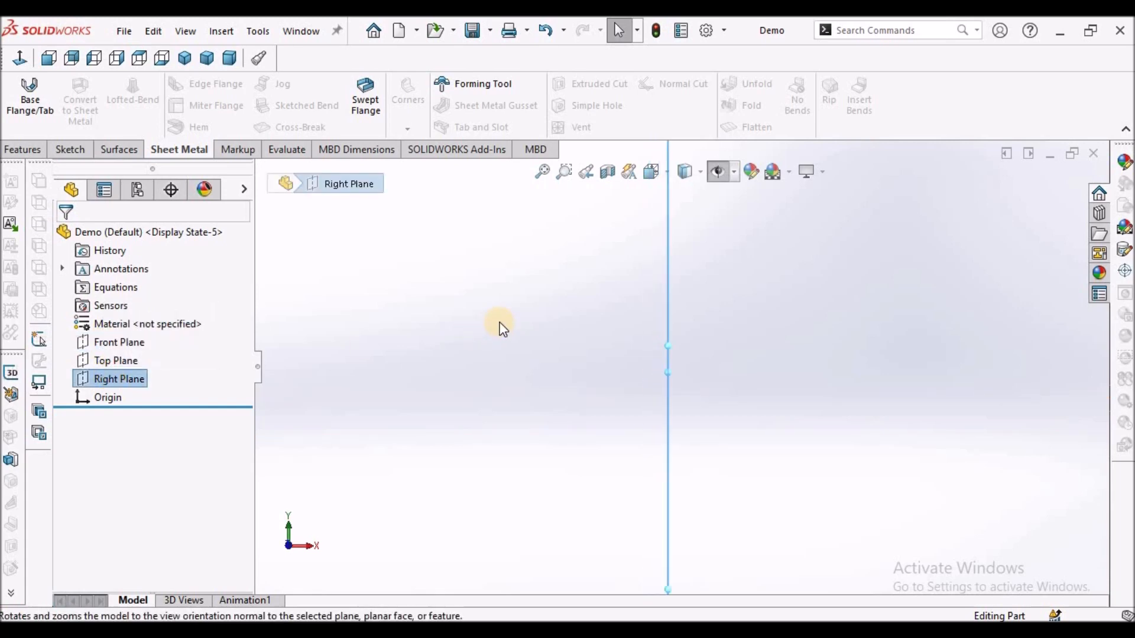
pyautogui.click(185, 57)
pyautogui.click(74, 149)
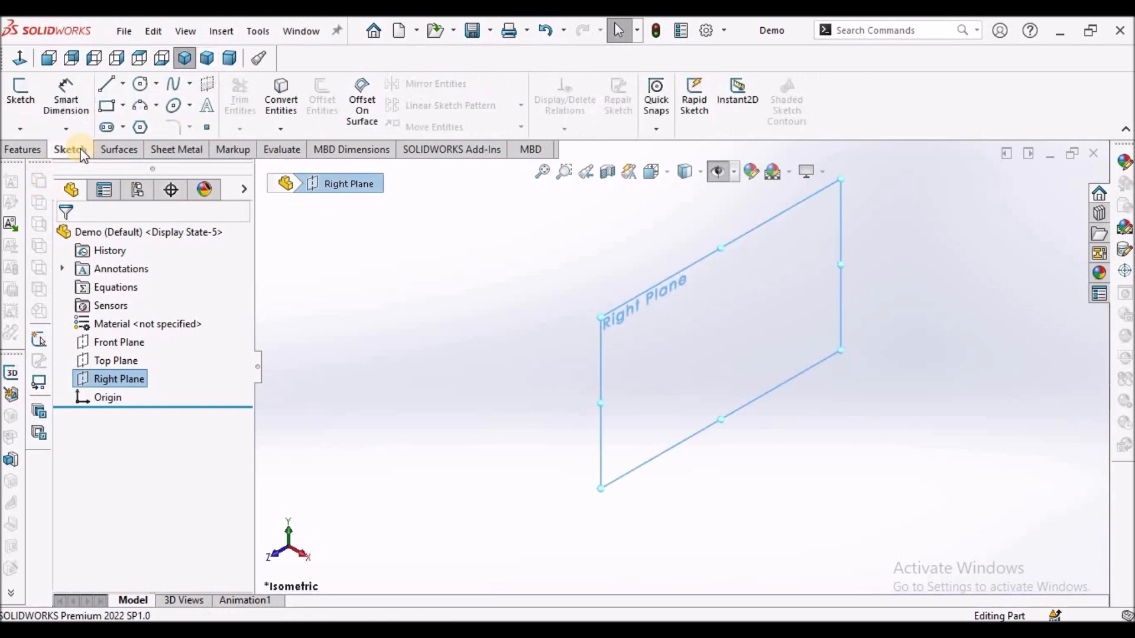
pyautogui.click(24, 87)
# Sketch a circle about 100 mm in diameter centred on the origin.
pyautogui.click(142, 84)
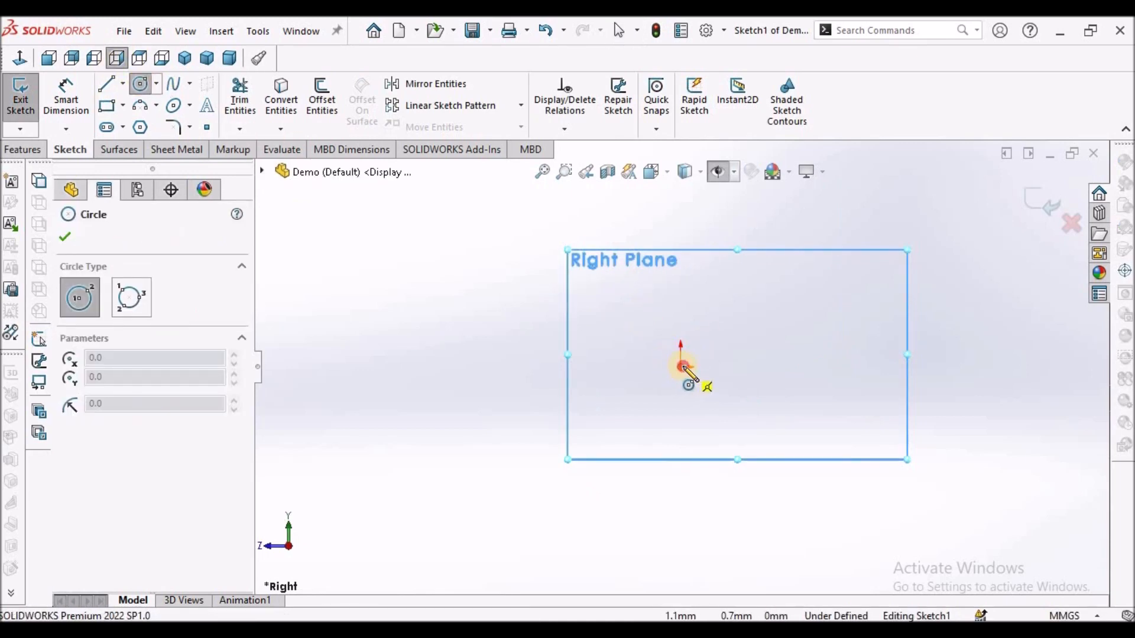
pyautogui.click(682, 368)
pyautogui.click(752, 304)
pyautogui.rightClick(567, 260)
pyautogui.click(579, 266)
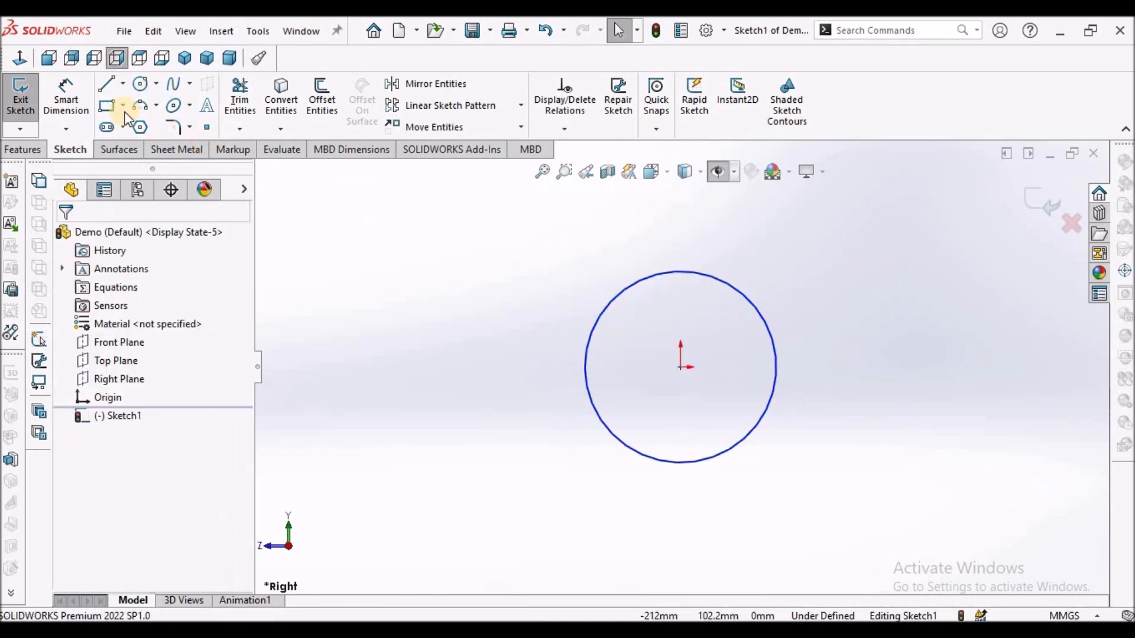
# Dimension the origin-centred circle with a diameter of 60 mm.
pyautogui.click(65, 98)
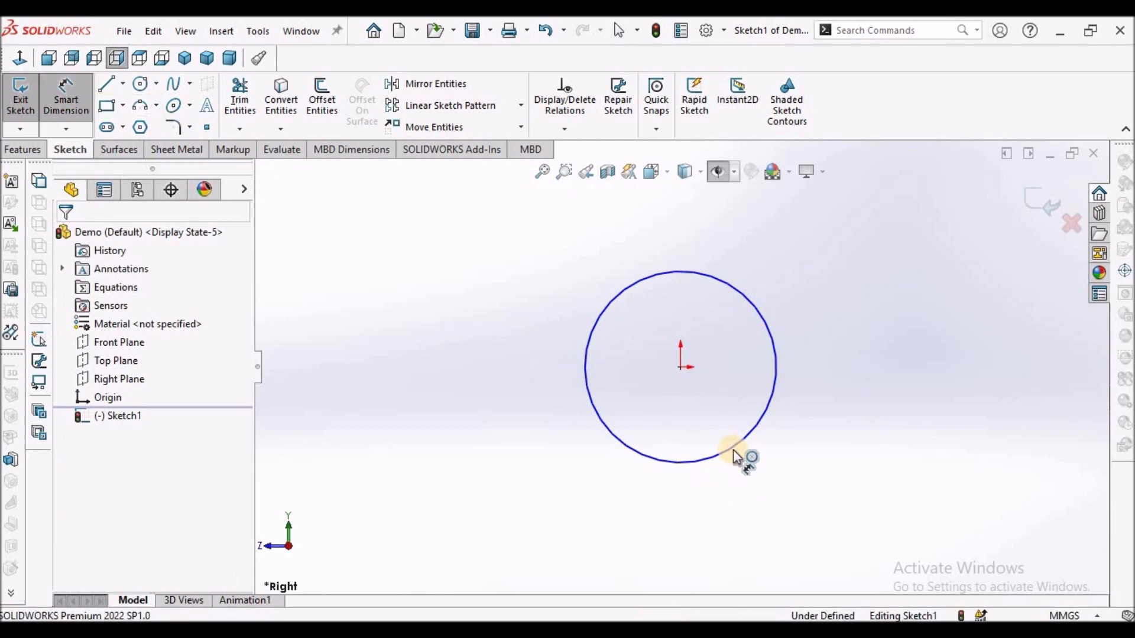
pyautogui.click(736, 457)
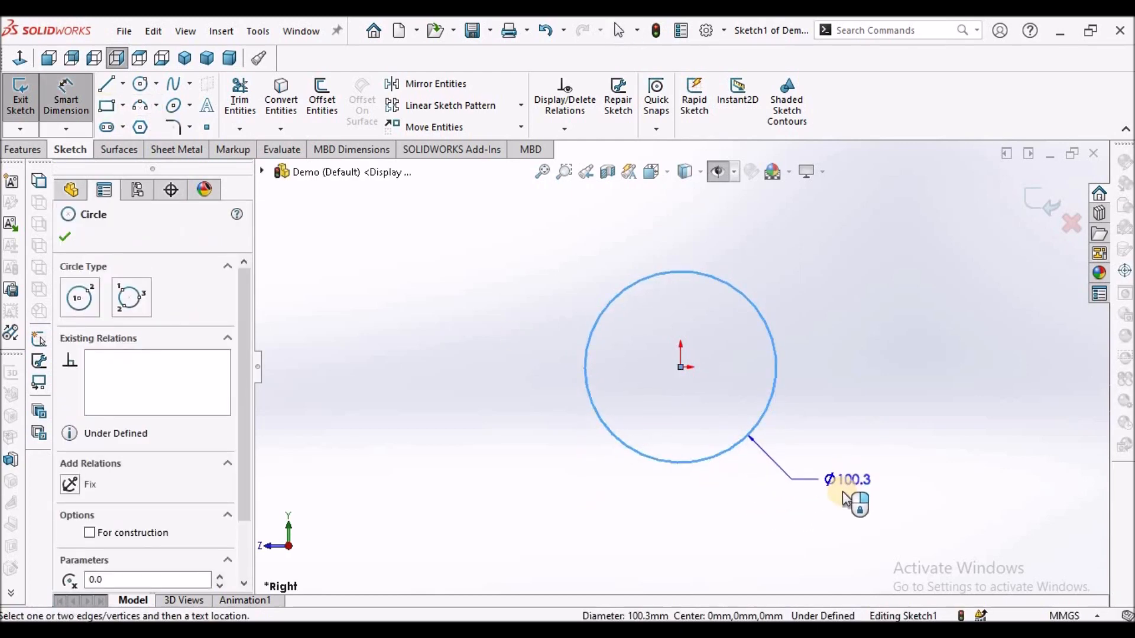
pyautogui.click(844, 499)
pyautogui.write('60')
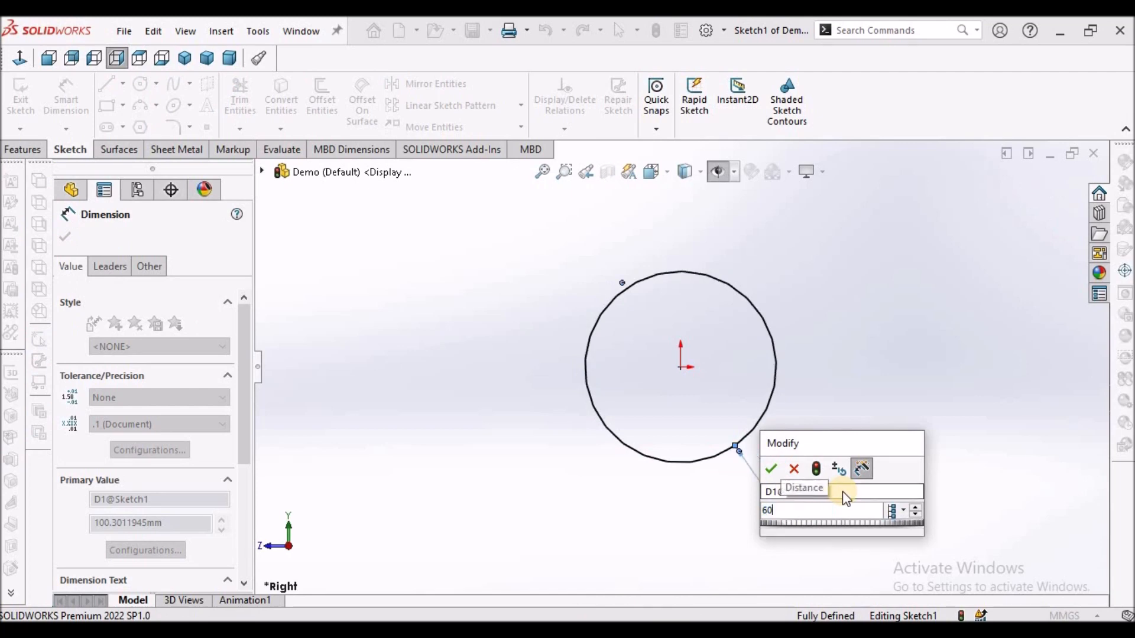
pyautogui.press('Return')
pyautogui.rightClick(490, 348)
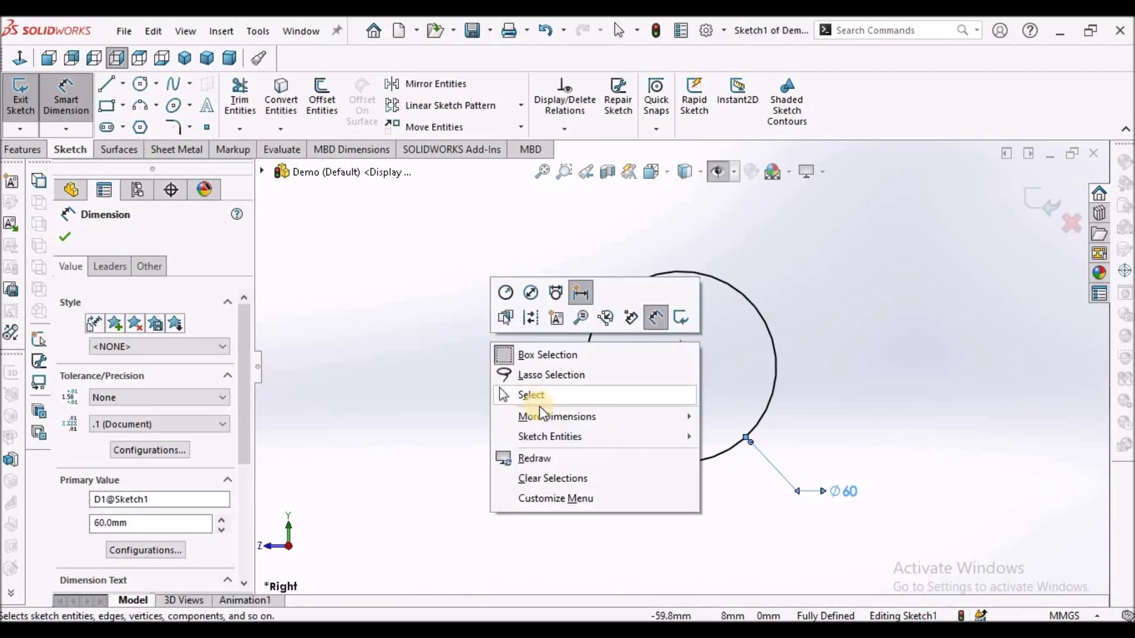
pyautogui.click(532, 395)
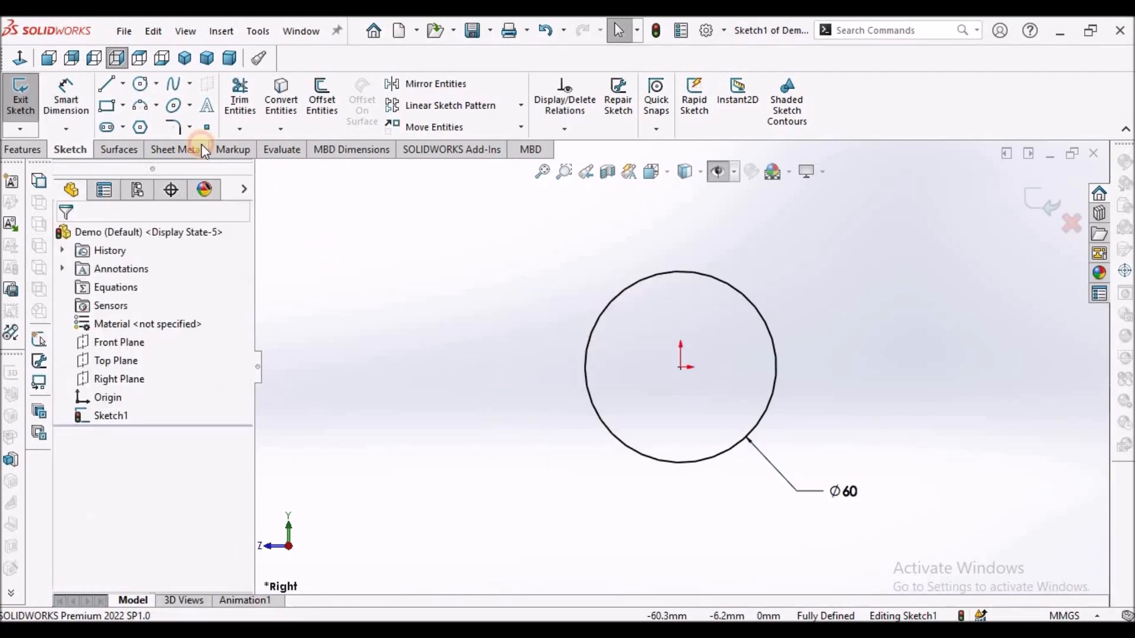
# Sketch a small circle about 7.3 mm in diameter just outside the 60 mm circle, near the origin's height.
pyautogui.click(140, 84)
pyautogui.click(814, 373)
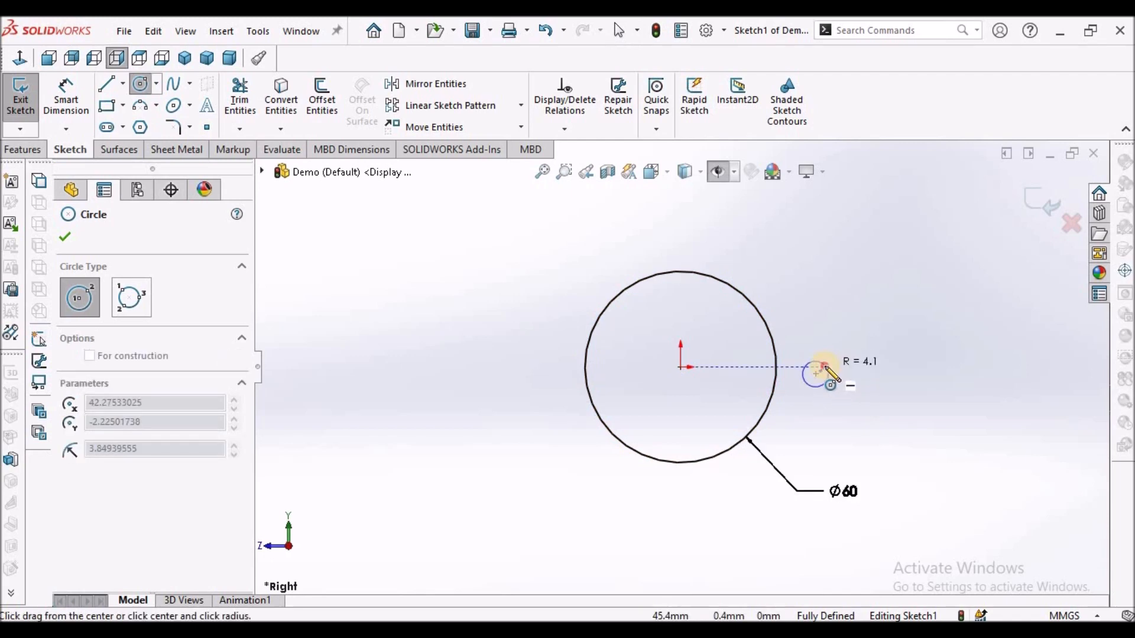
pyautogui.click(831, 373)
pyautogui.rightClick(840, 309)
pyautogui.click(857, 314)
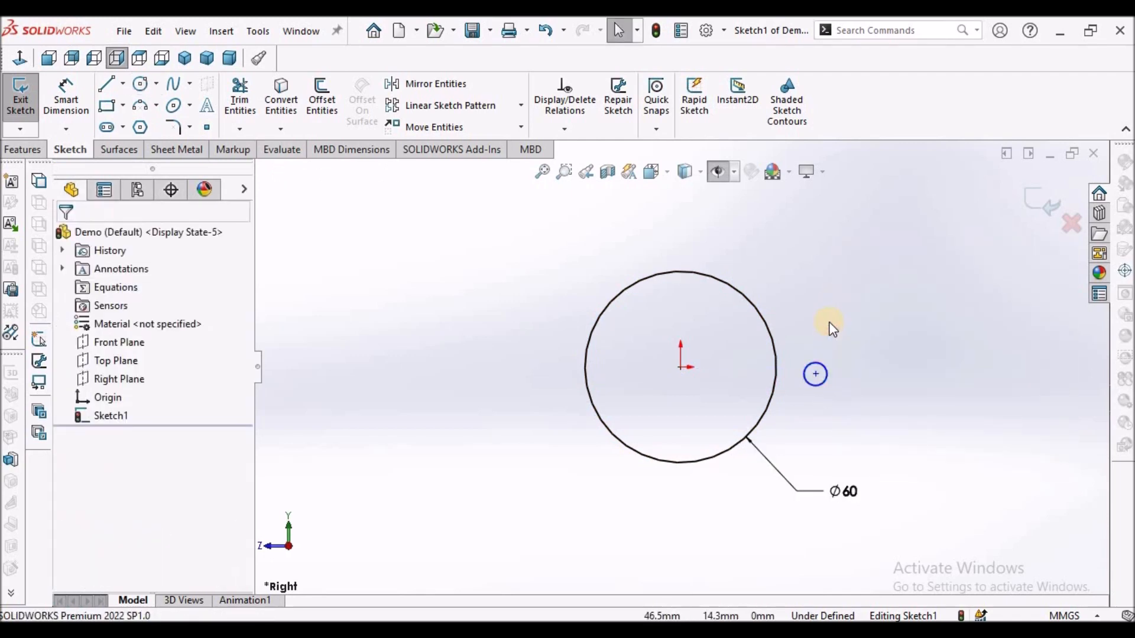
# Dimension the small outer circle with a diameter of 2 mm.
pyautogui.scroll(2, 822, 328)
pyautogui.scroll(-4, 820, 329)
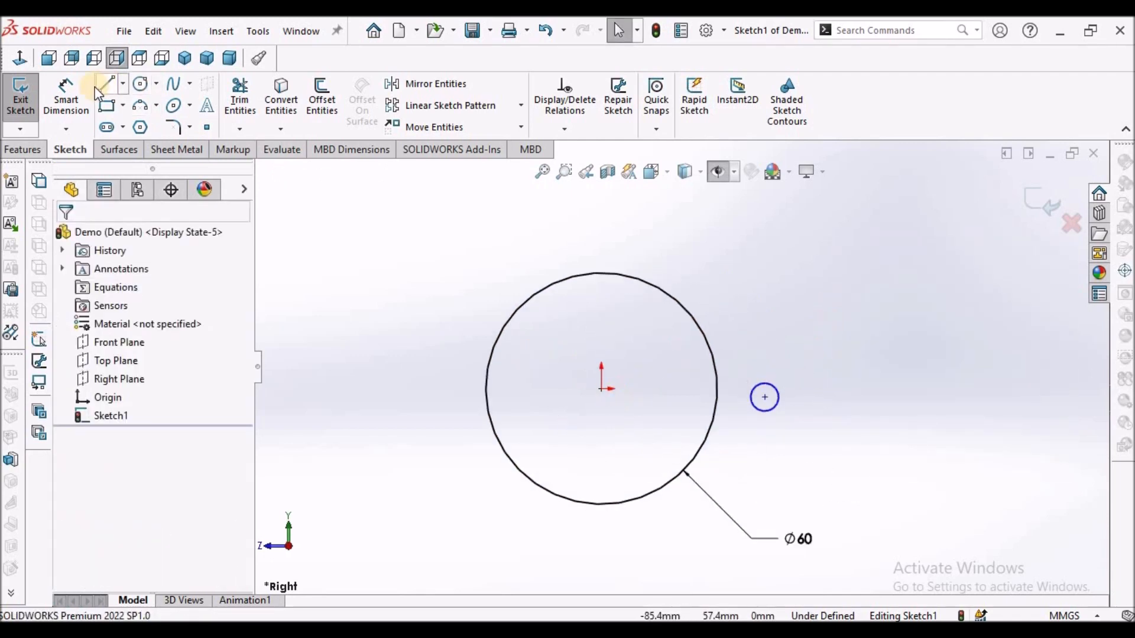
pyautogui.click(66, 98)
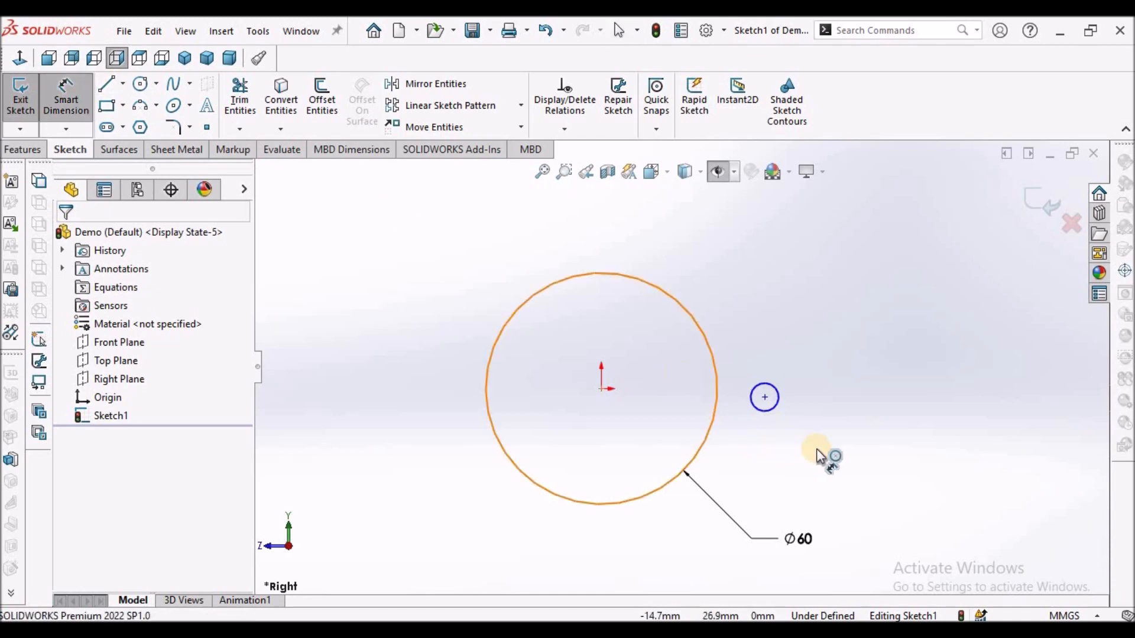
pyautogui.click(778, 412)
pyautogui.click(845, 442)
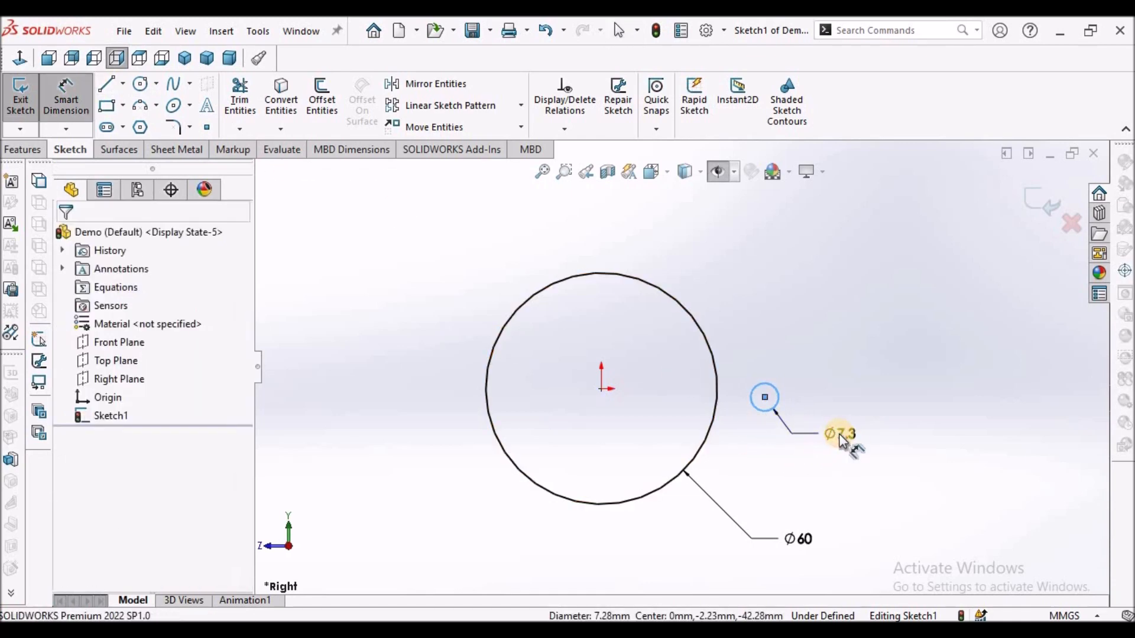
pyautogui.write('2')
pyautogui.press('Return')
pyautogui.rightClick(824, 319)
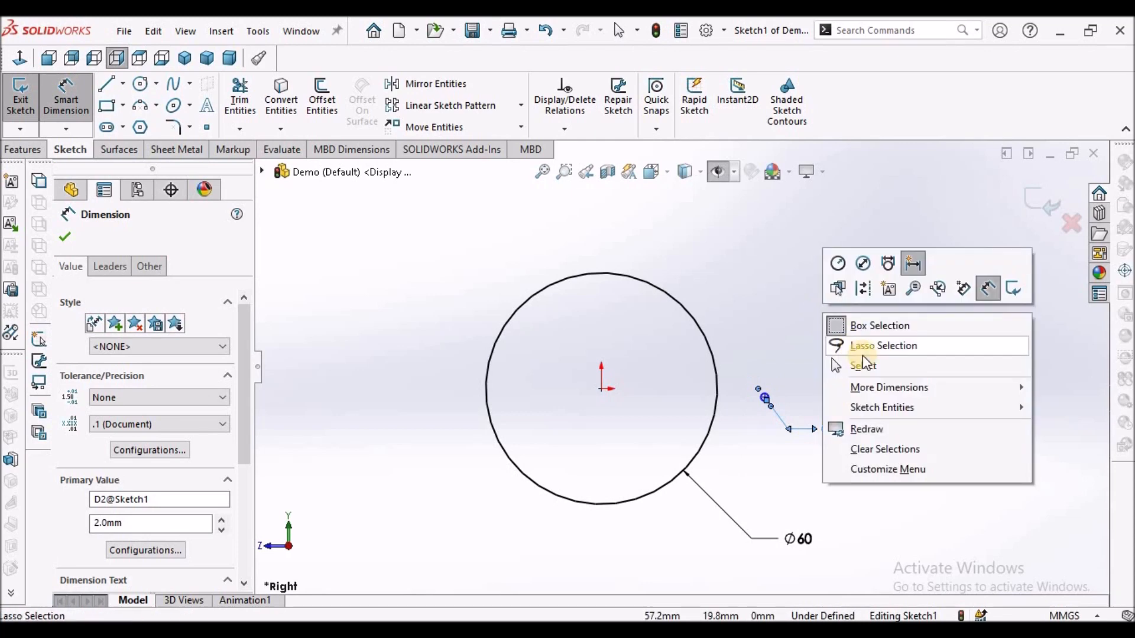
pyautogui.click(851, 364)
# Add a Horizontal relation between the small circle's centre and the origin.
pyautogui.scroll(-4, 758, 422)
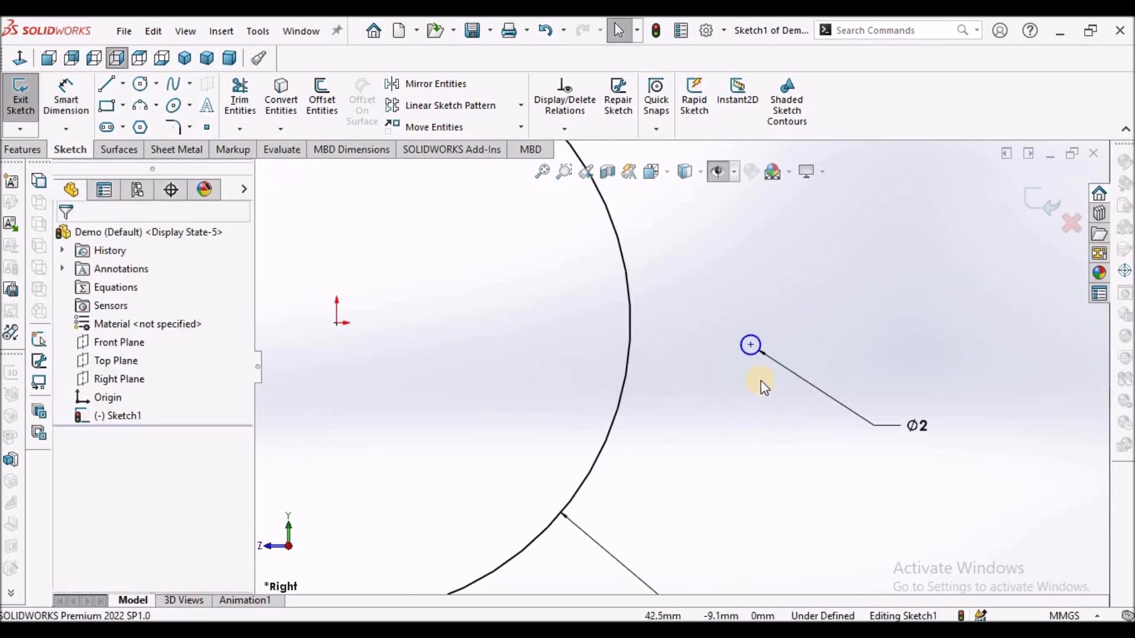
pyautogui.click(751, 346)
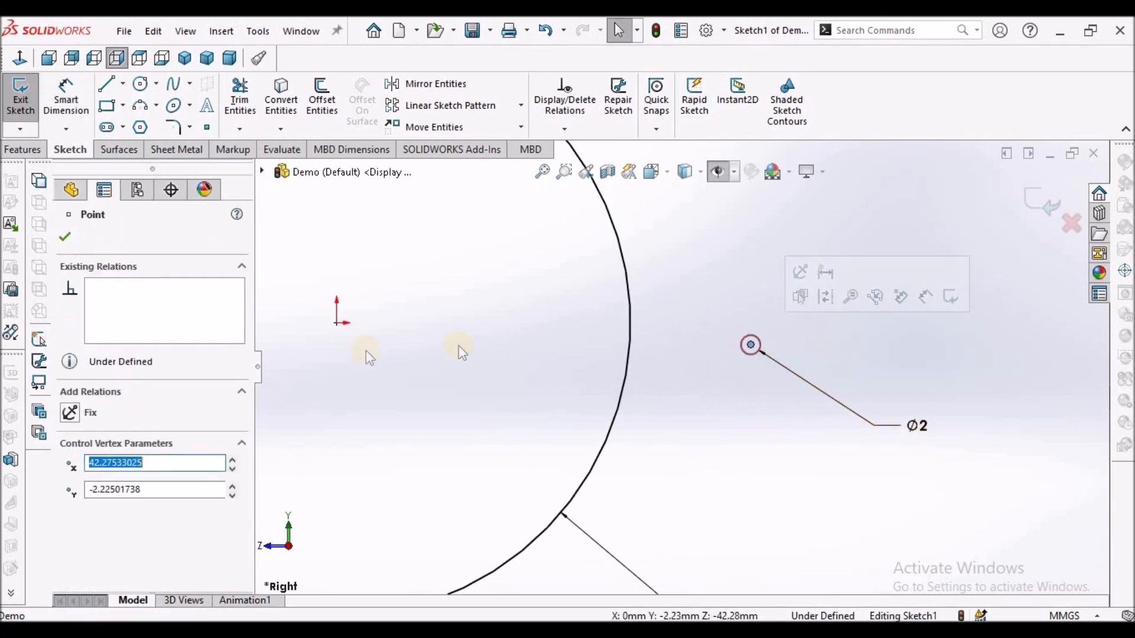
pyautogui.keyDown('ctrl'); pyautogui.click(336, 324); pyautogui.keyUp('ctrl')
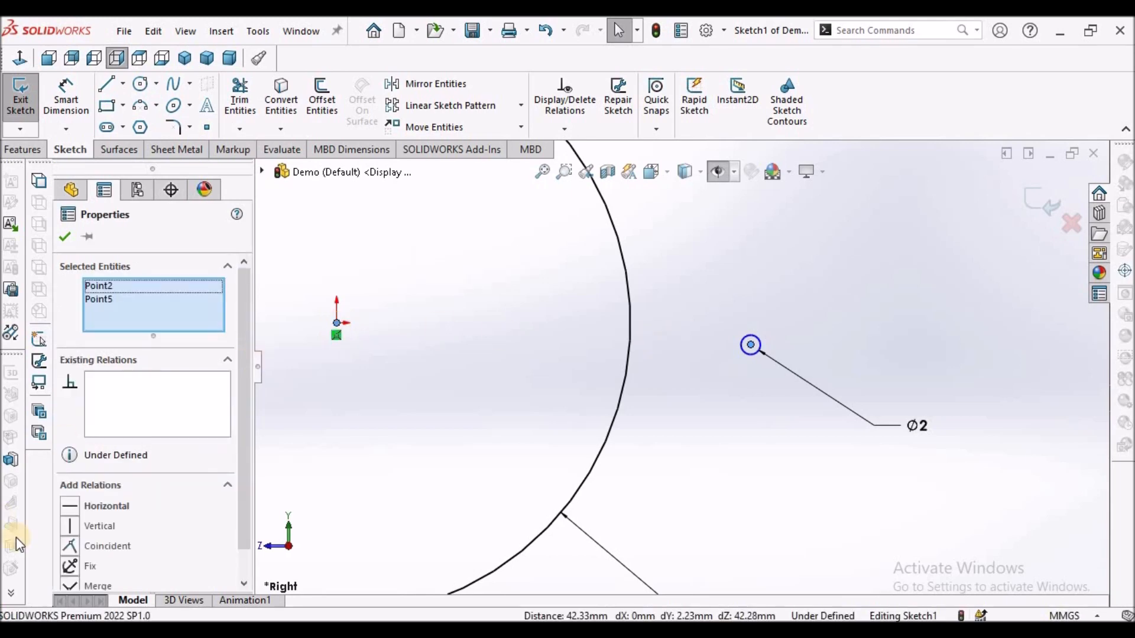
pyautogui.click(75, 507)
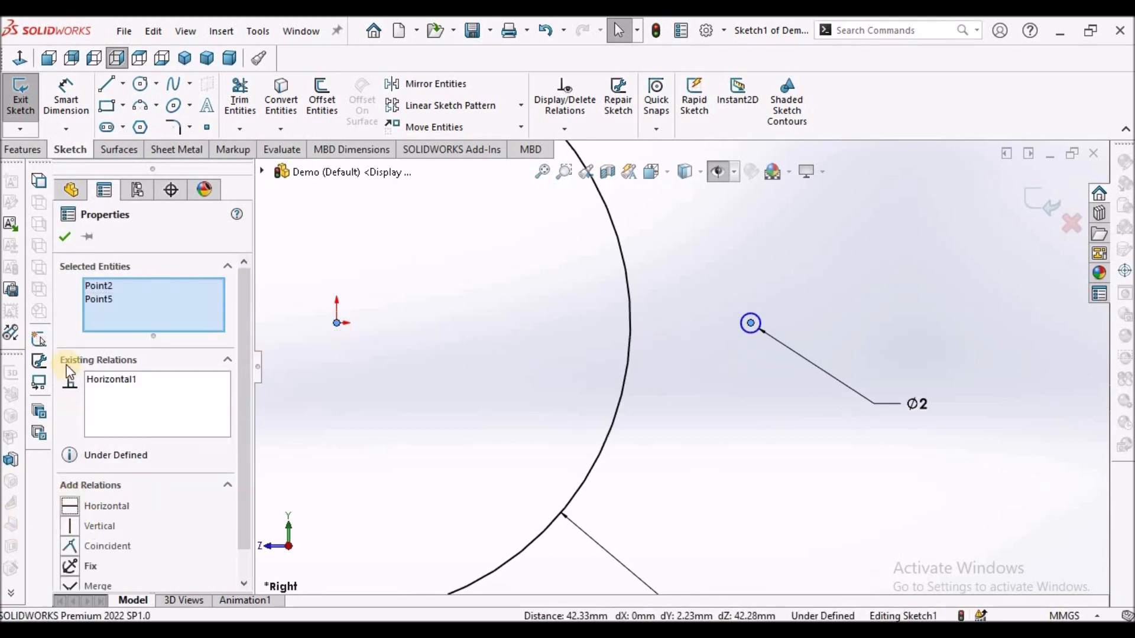
pyautogui.click(66, 237)
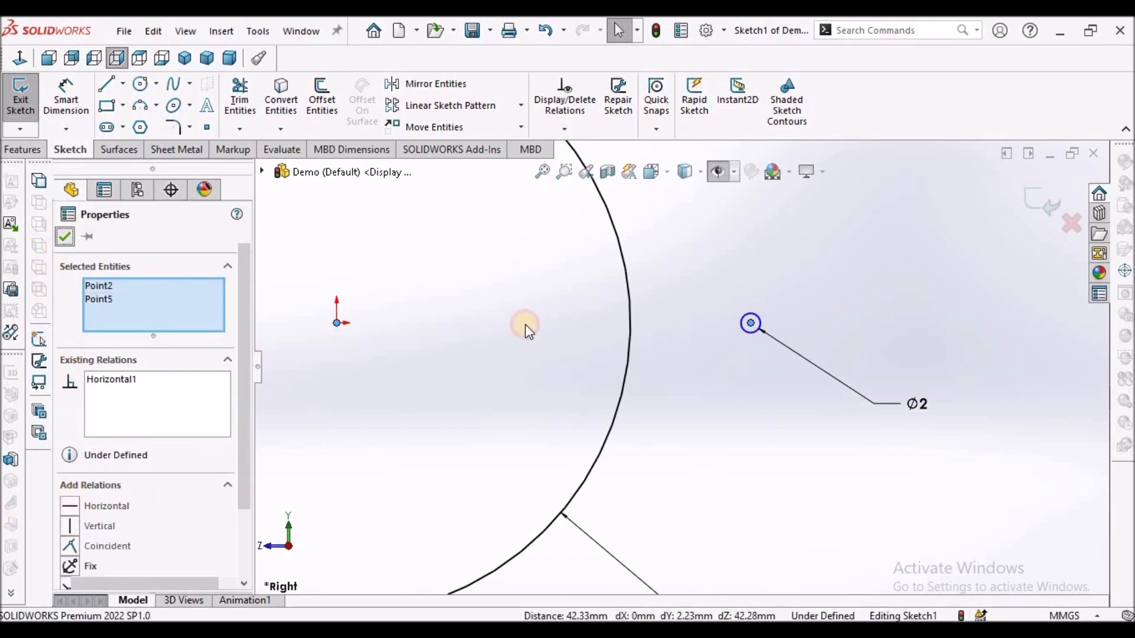
# Add a Coincident relation placing the 2 mm circle's centre on the 60 mm circle.
pyautogui.click(634, 334)
pyautogui.scroll(3, 674, 390)
pyautogui.scroll(-5, 710, 348)
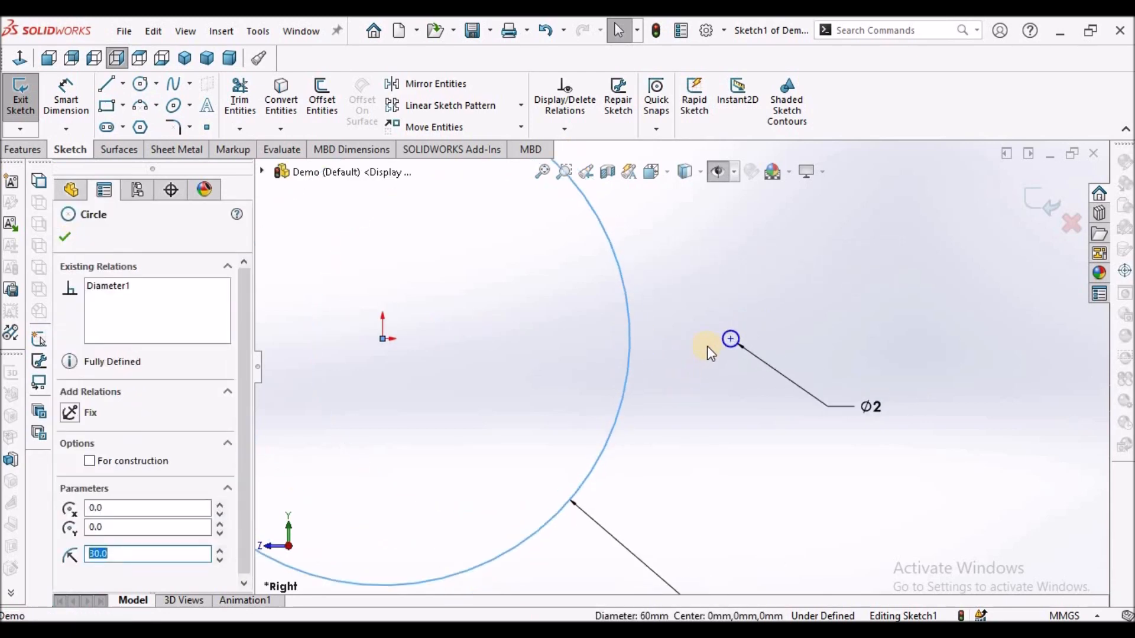
pyautogui.keyDown('ctrl'); pyautogui.click(755, 334); pyautogui.keyUp('ctrl')
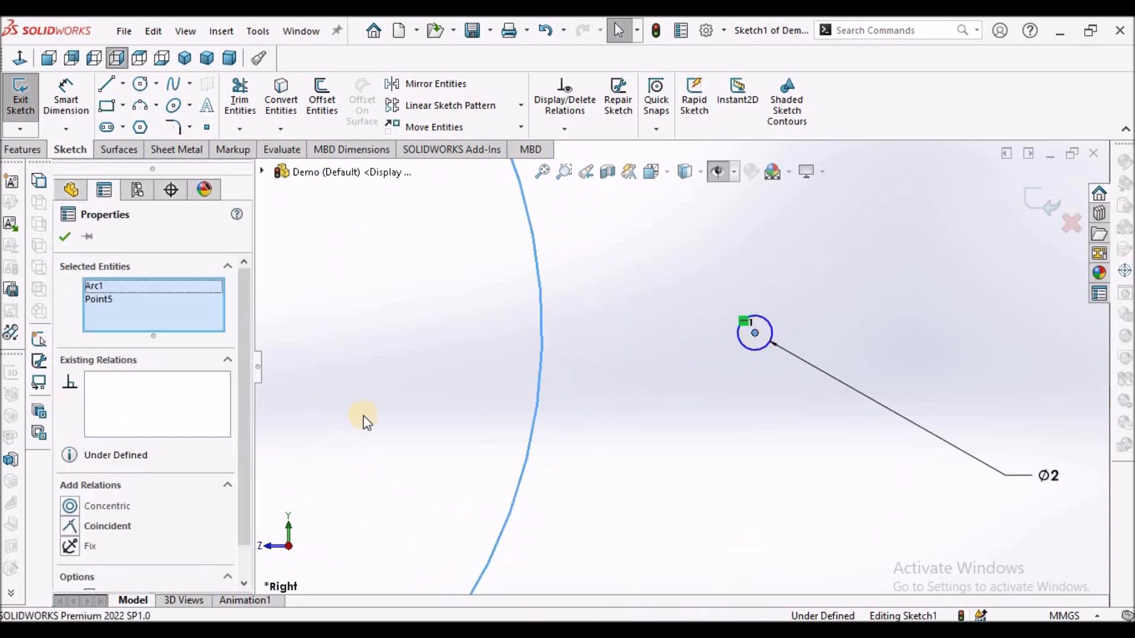
pyautogui.click(74, 525)
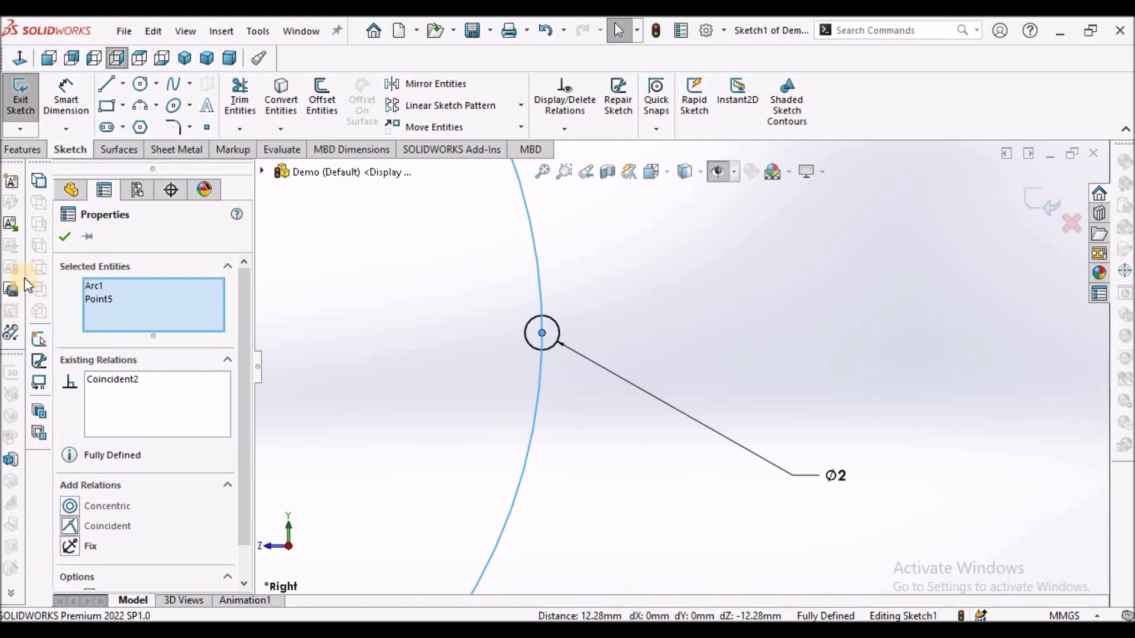
pyautogui.click(498, 281)
pyautogui.scroll(4, 593, 279)
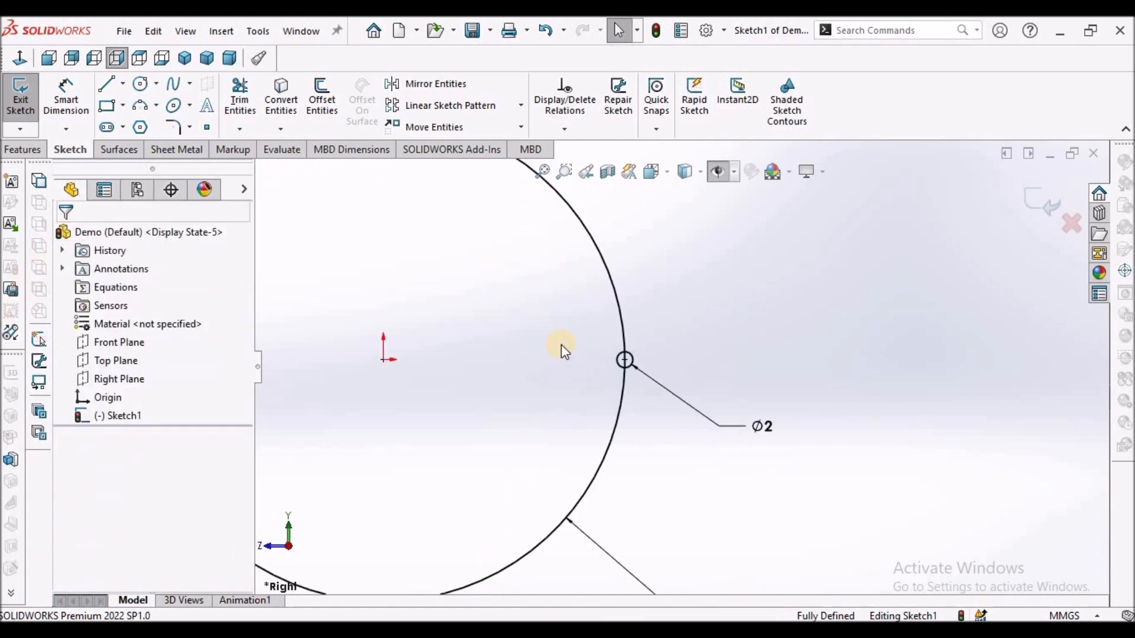
# Convert the 2 mm circle to construction geometry.
pyautogui.scroll(-3, 502, 374)
pyautogui.scroll(-2, 765, 356)
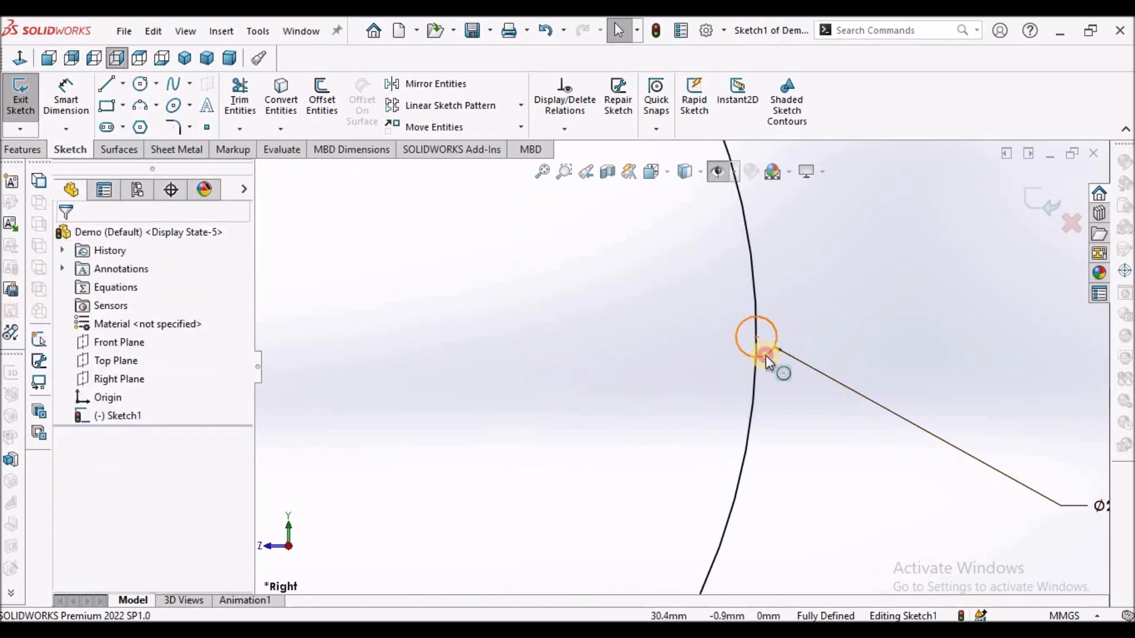
pyautogui.click(765, 356)
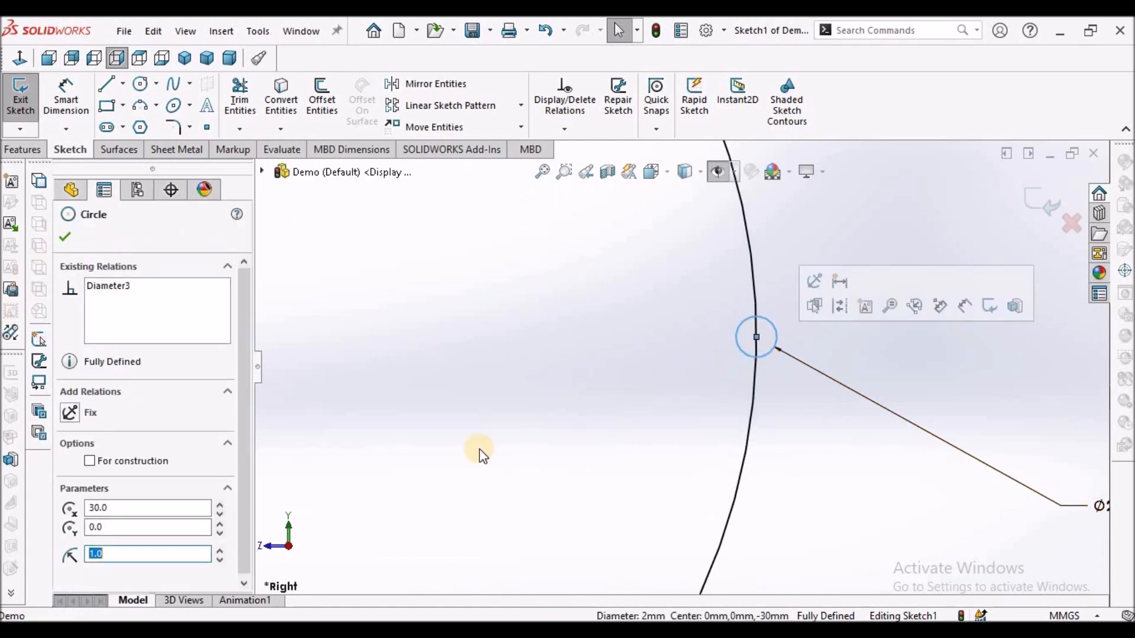
pyautogui.click(88, 461)
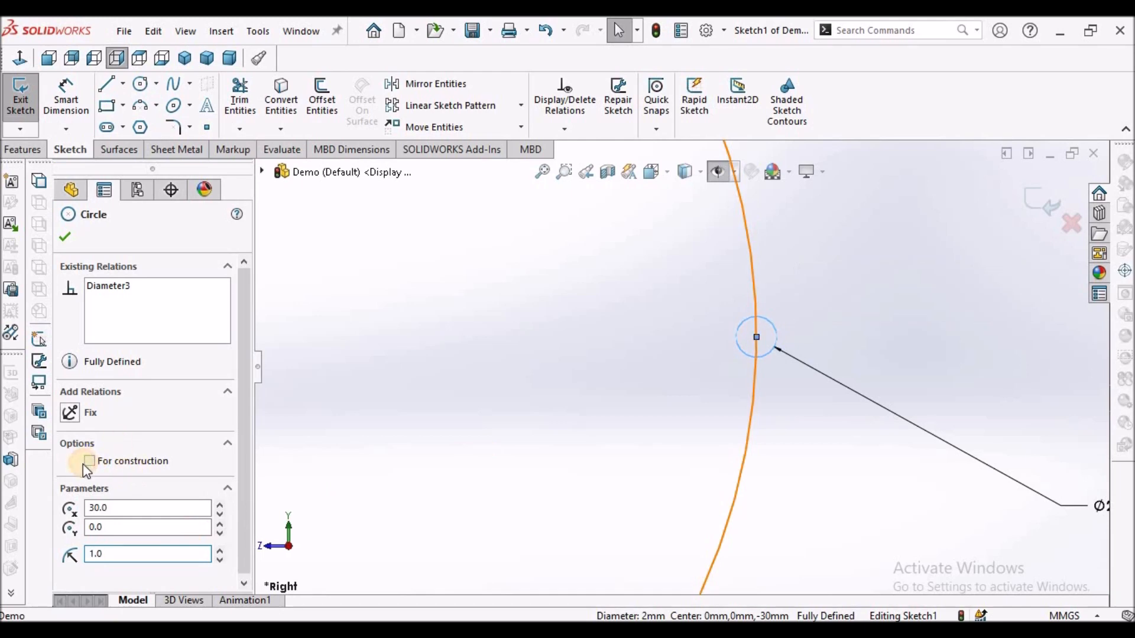
pyautogui.click(64, 237)
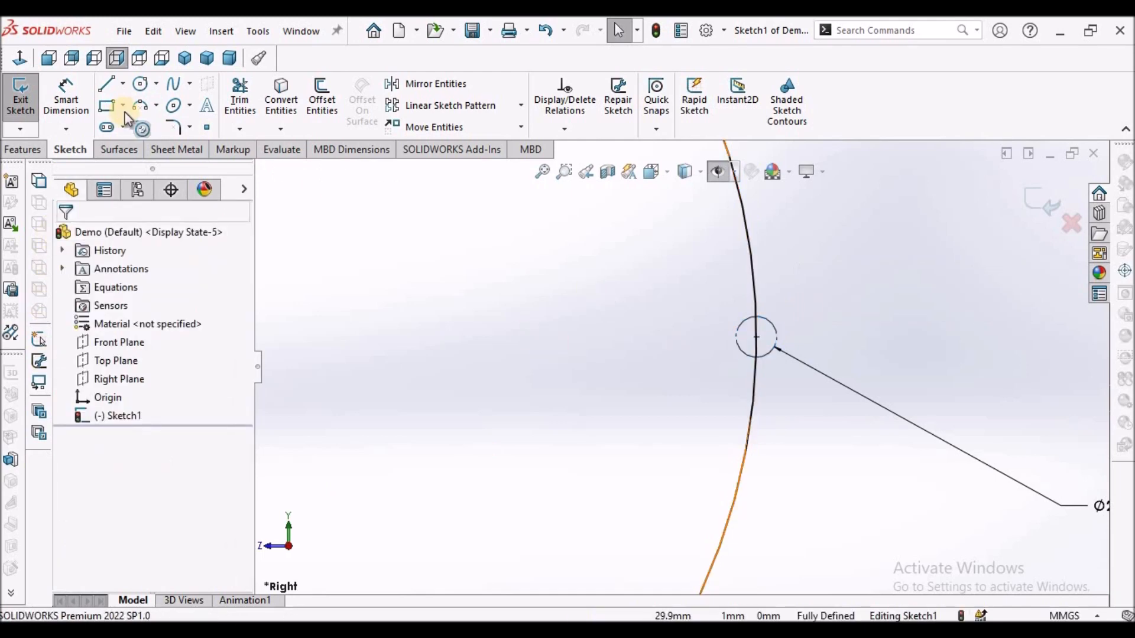
# Trim away the portion of the 60 mm circle inside the 2 mm construction circle using Power trim.
pyautogui.click(239, 98)
pyautogui.scroll(-3, 754, 360)
pyautogui.click(726, 315)
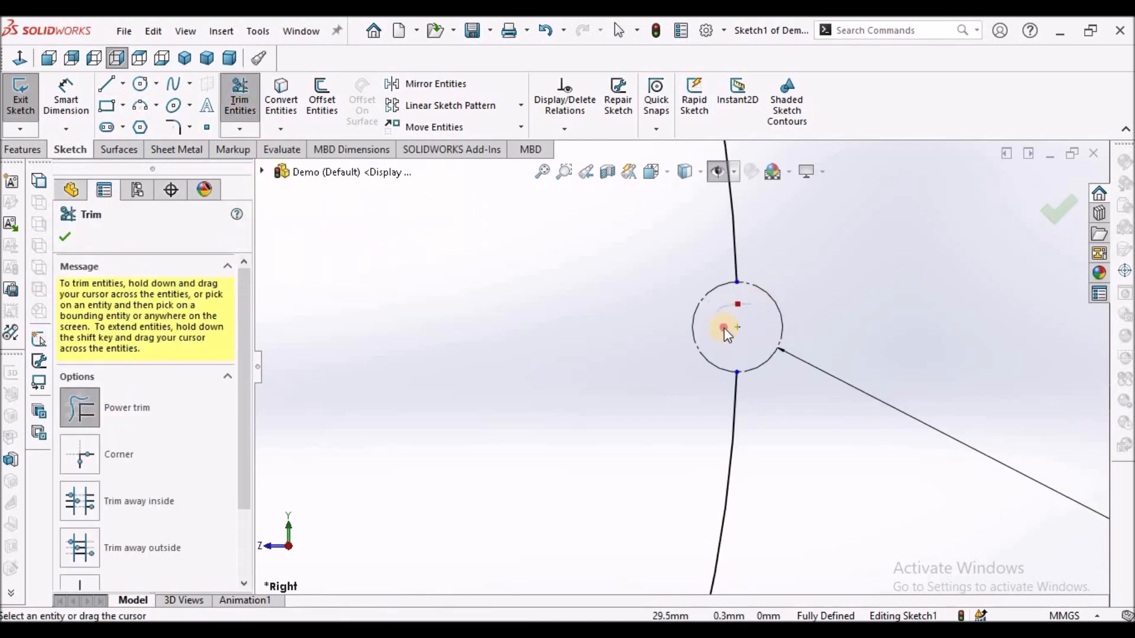
pyautogui.click(65, 237)
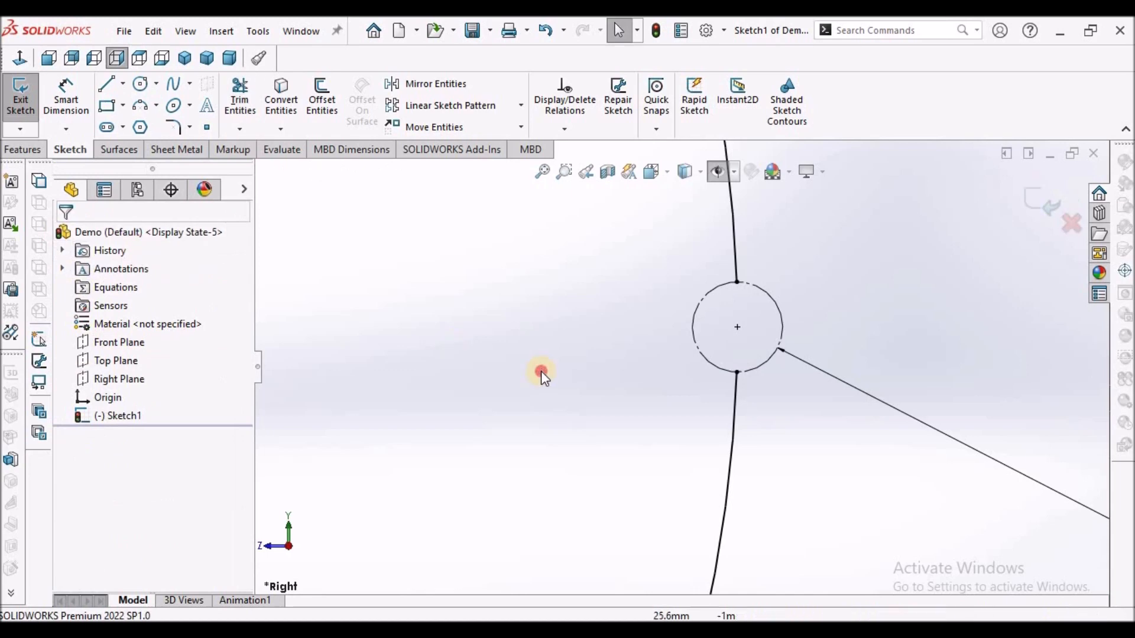
pyautogui.press('f')
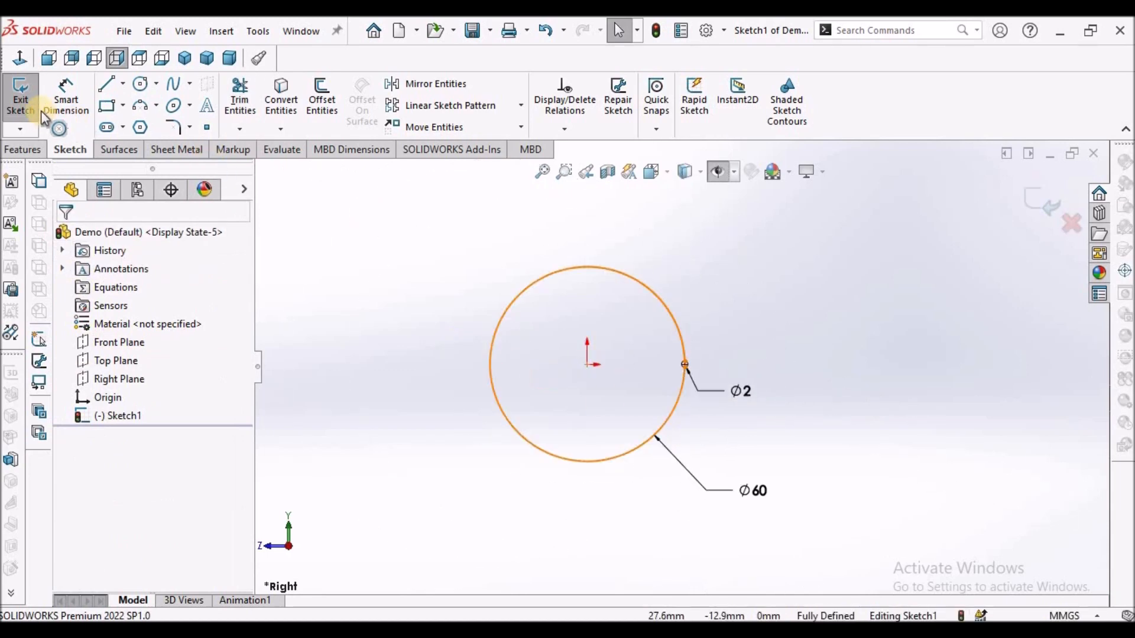
# Create a Base Flange from the open ring profile, extruded Mid Plane to a width of 20 mm.
pyautogui.click(188, 59)
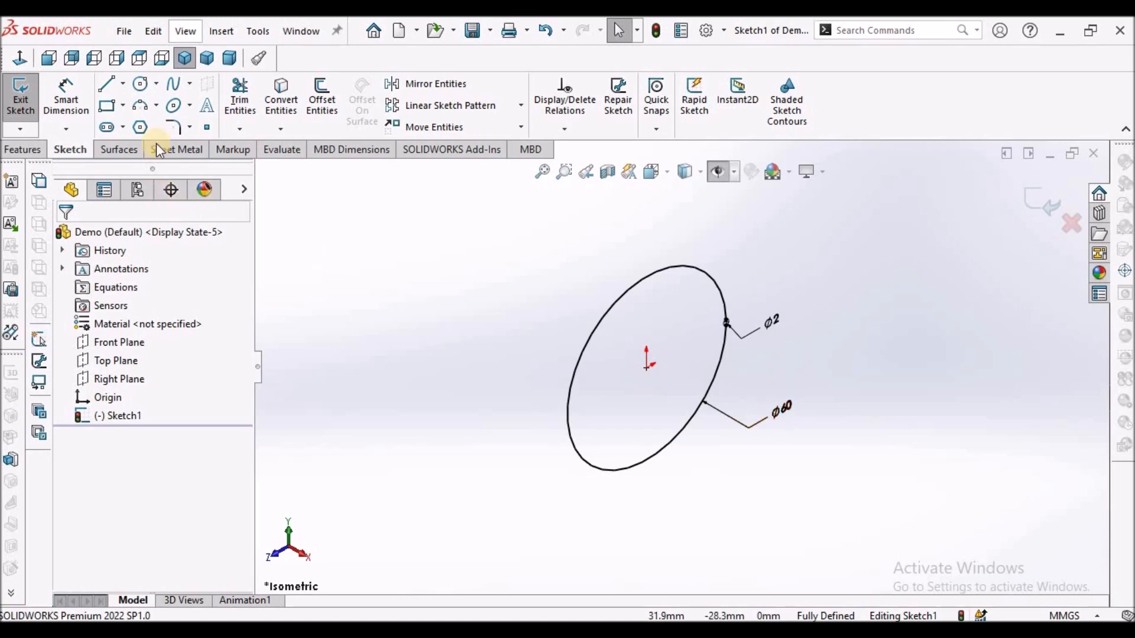
pyautogui.click(170, 150)
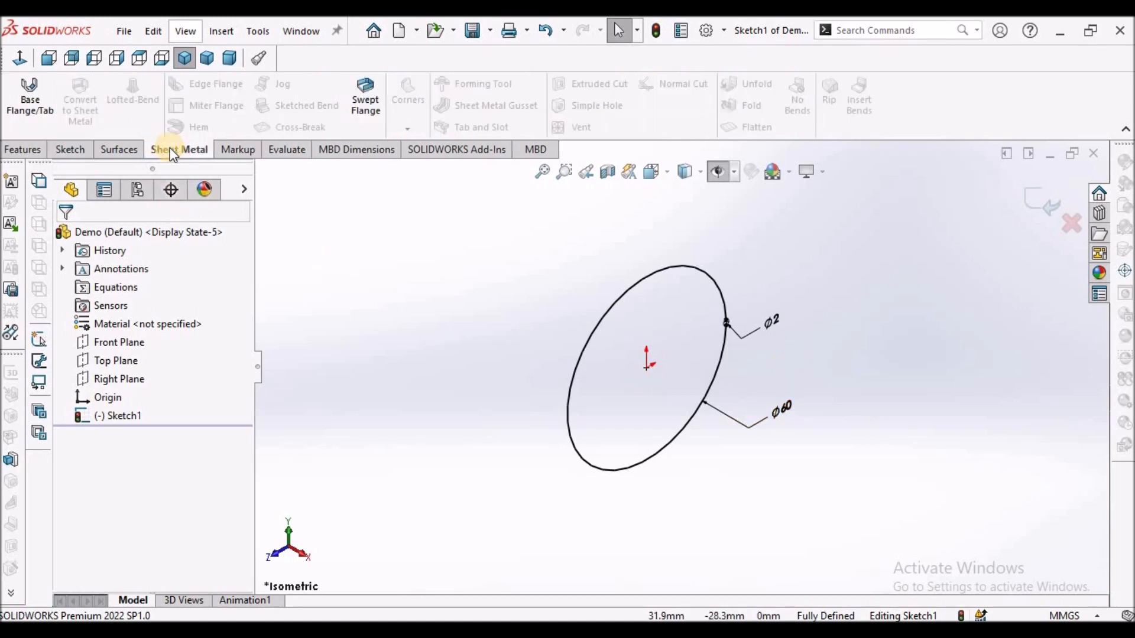
pyautogui.click(25, 96)
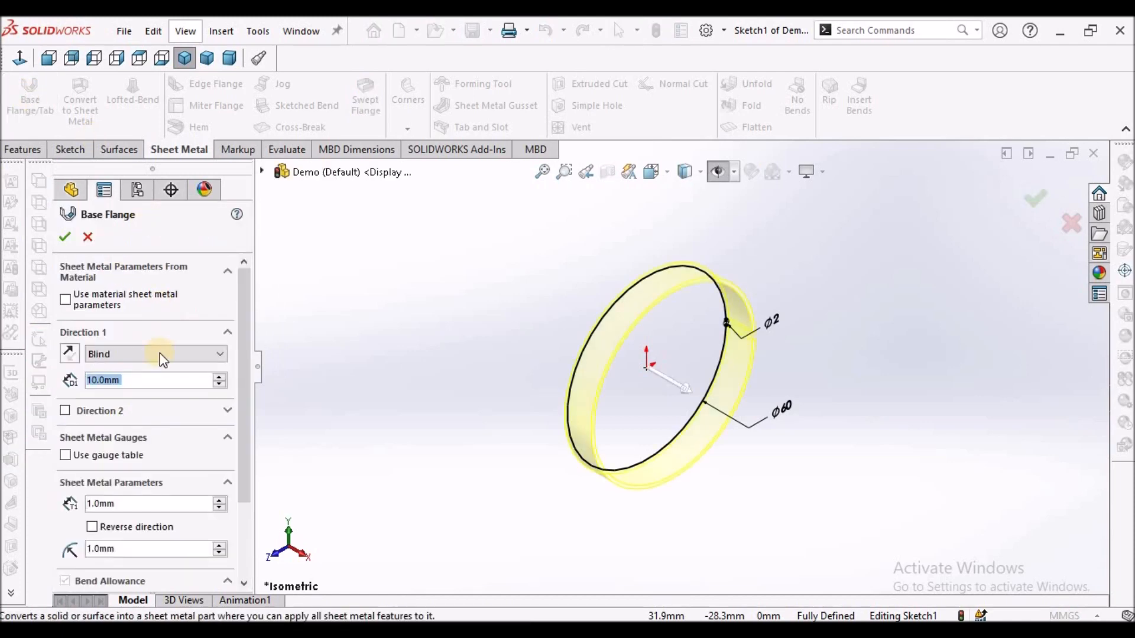
pyautogui.click(211, 353)
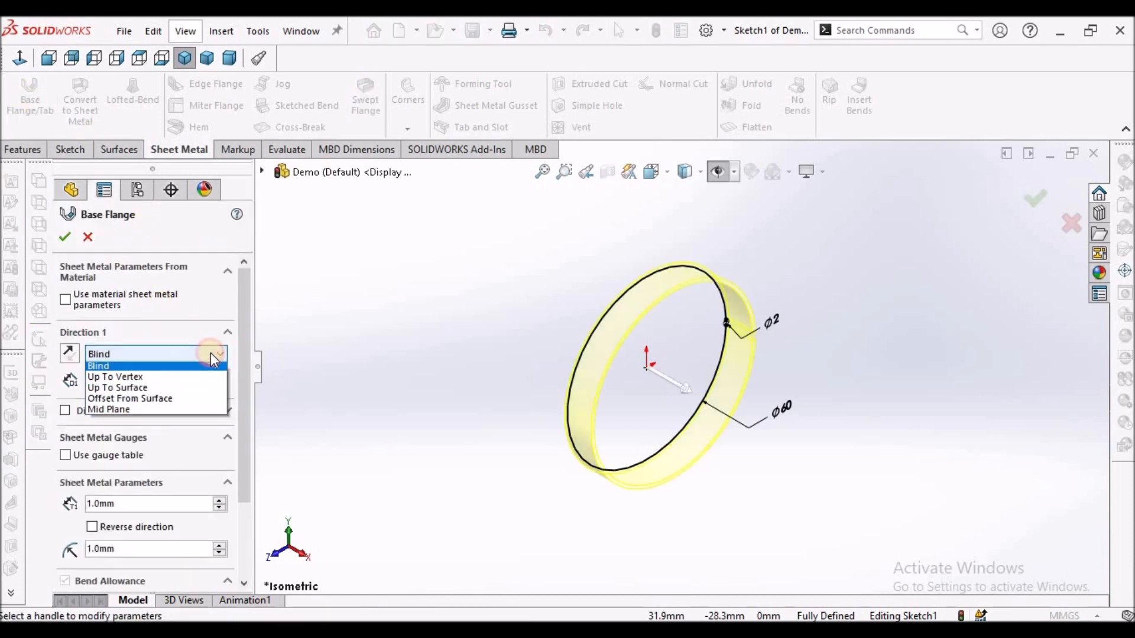
pyautogui.click(159, 415)
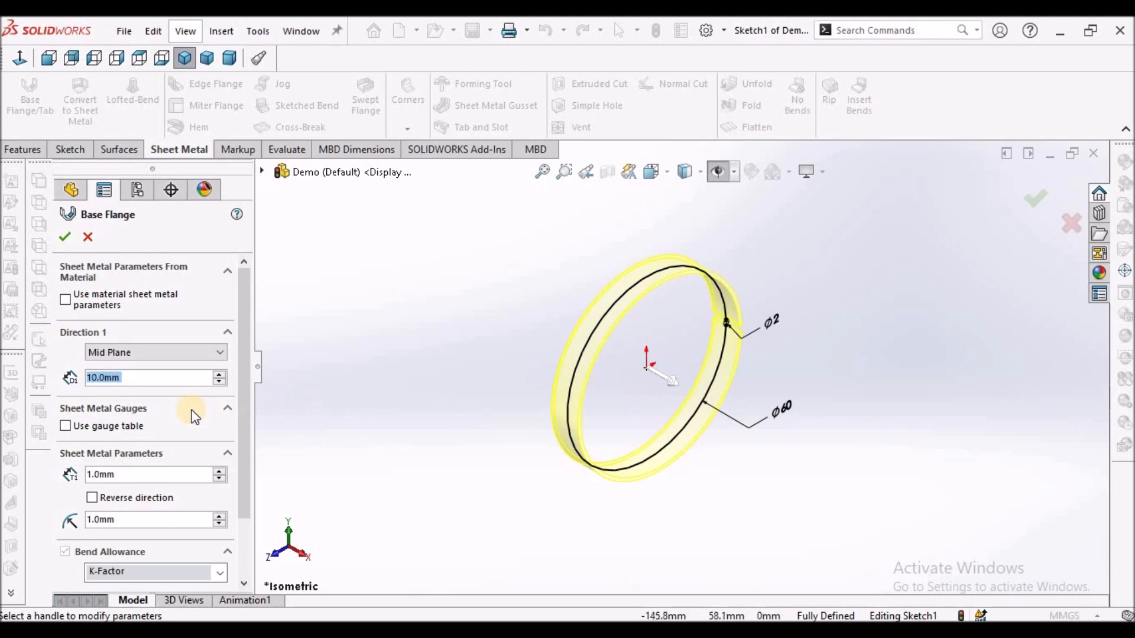
pyautogui.write('20')
pyautogui.press('Return')
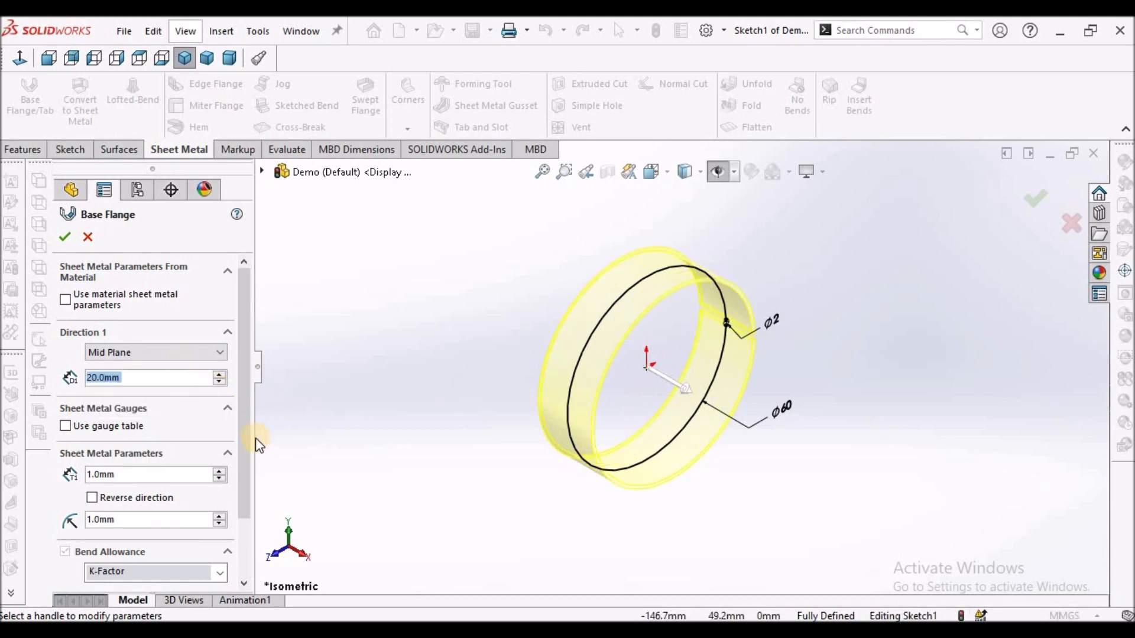
pyautogui.moveTo(247, 442); pyautogui.dragTo(248, 491)
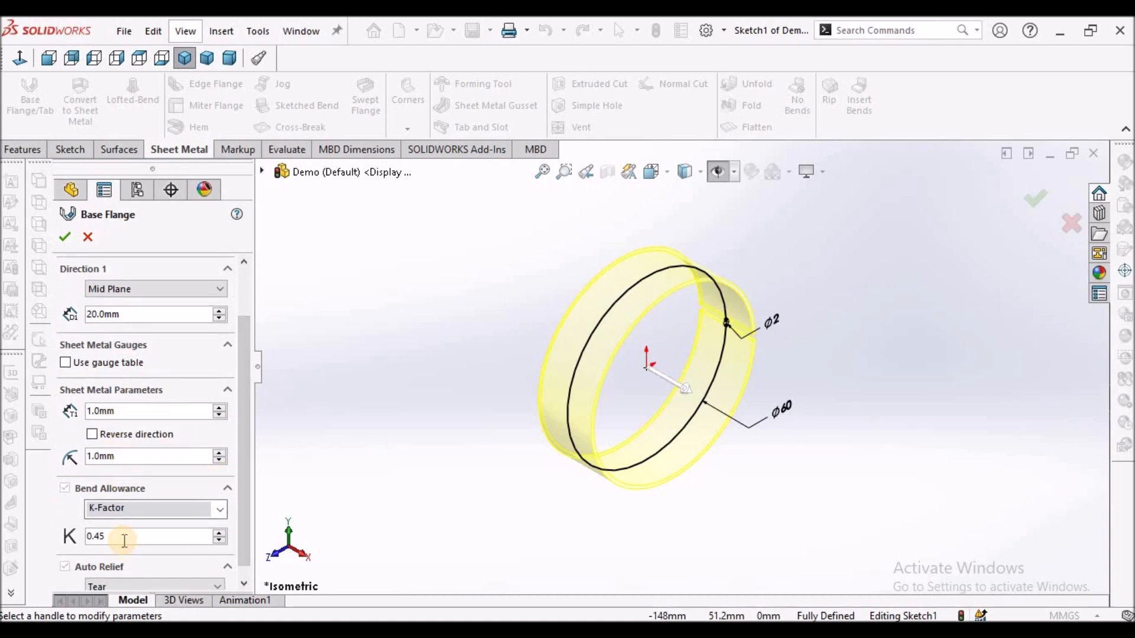
pyautogui.click(64, 237)
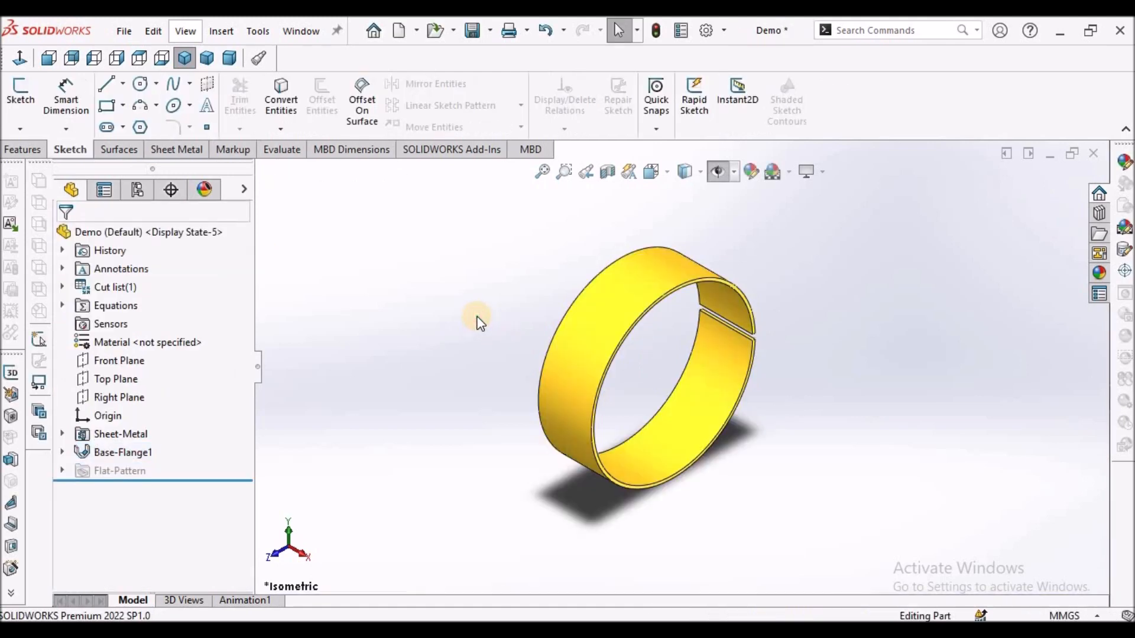
# Unfold the ring, using an edge at its gap as the fixed reference and collecting all bends.
pyautogui.click(180, 150)
pyautogui.click(757, 85)
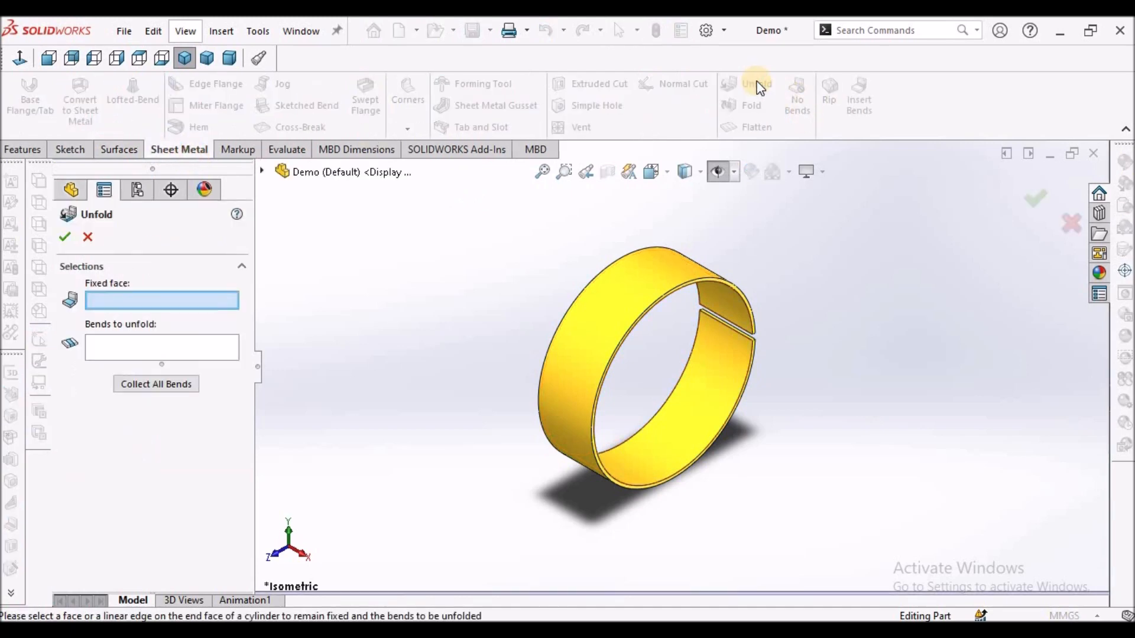
pyautogui.click(738, 339)
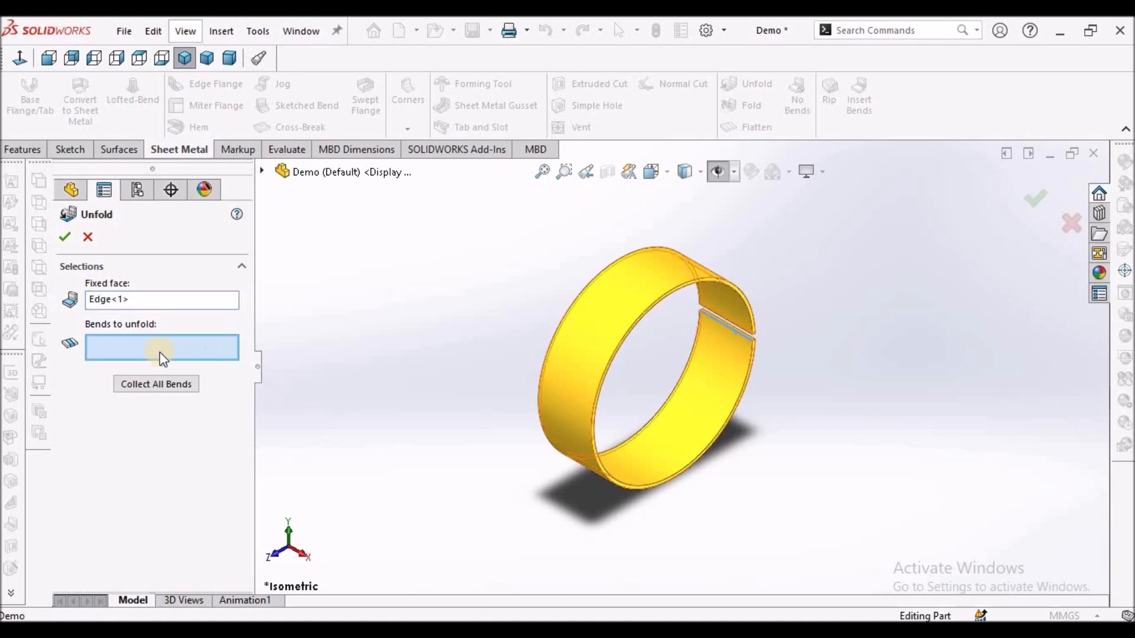
pyautogui.click(128, 385)
pyautogui.click(65, 238)
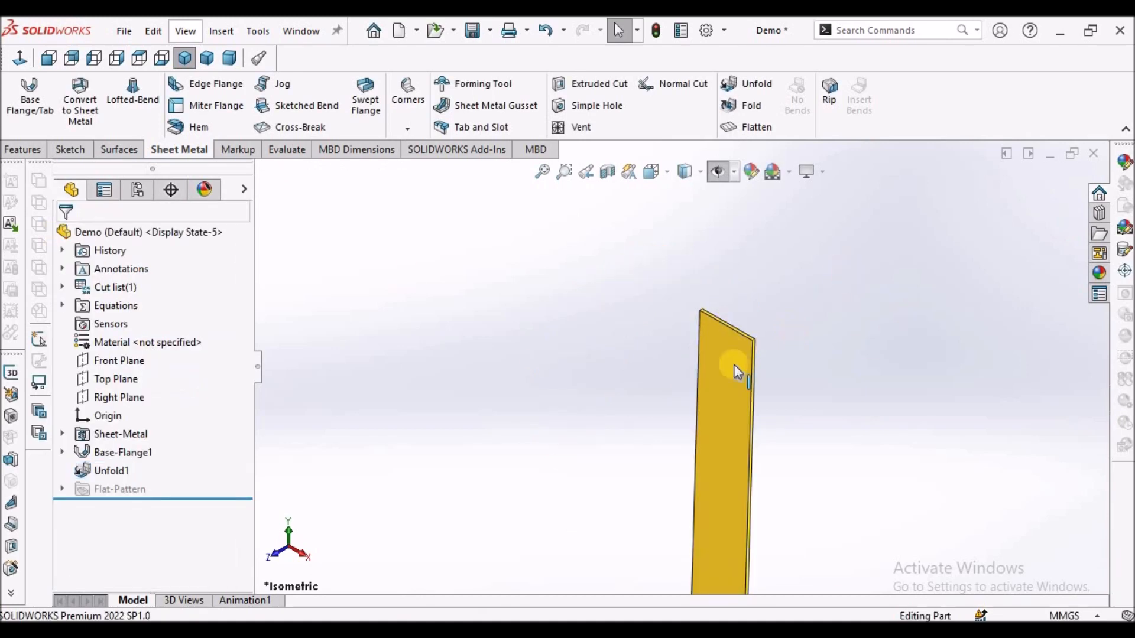
# Start a new sketch on the broad face of the unfolded strip.
pyautogui.scroll(6, 759, 402)
pyautogui.scroll(-3, 676, 478)
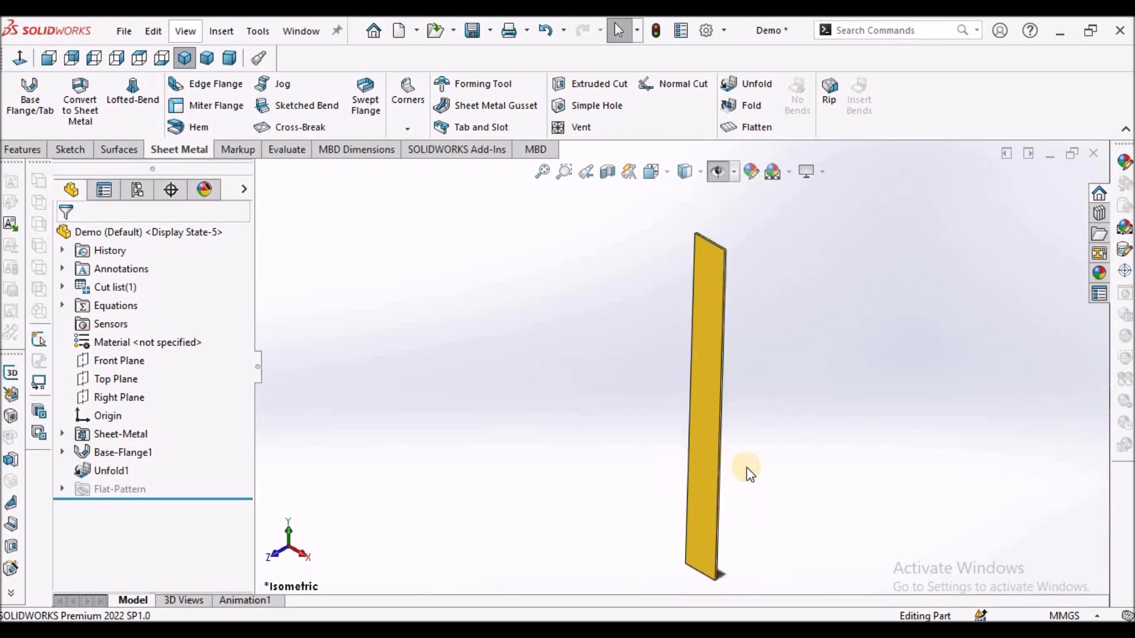
pyautogui.click(705, 487)
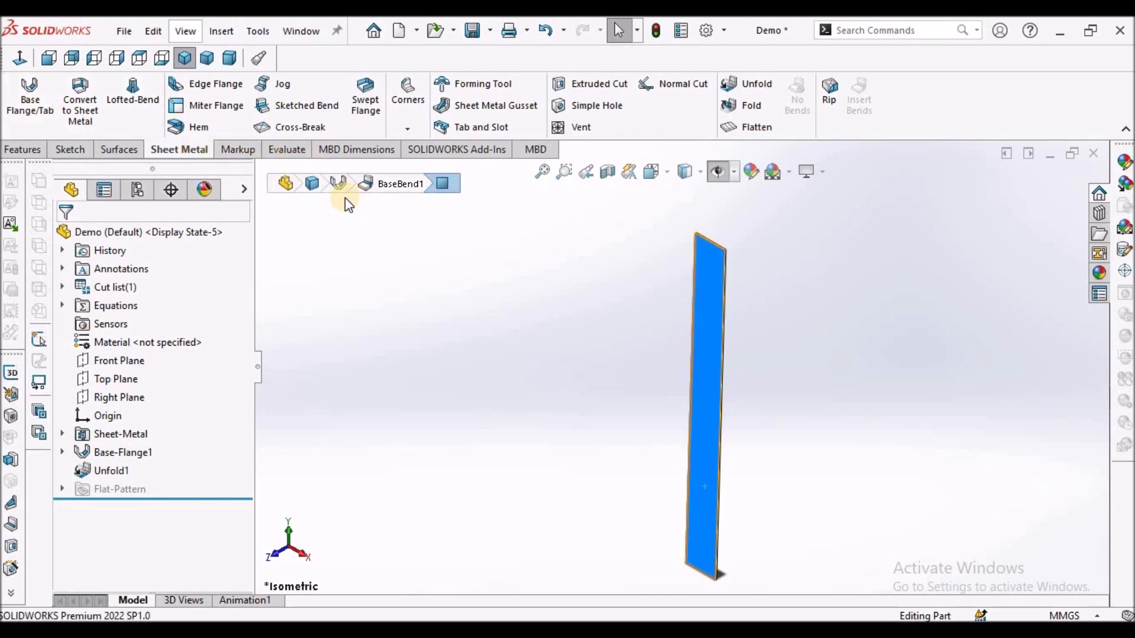
pyautogui.click(69, 149)
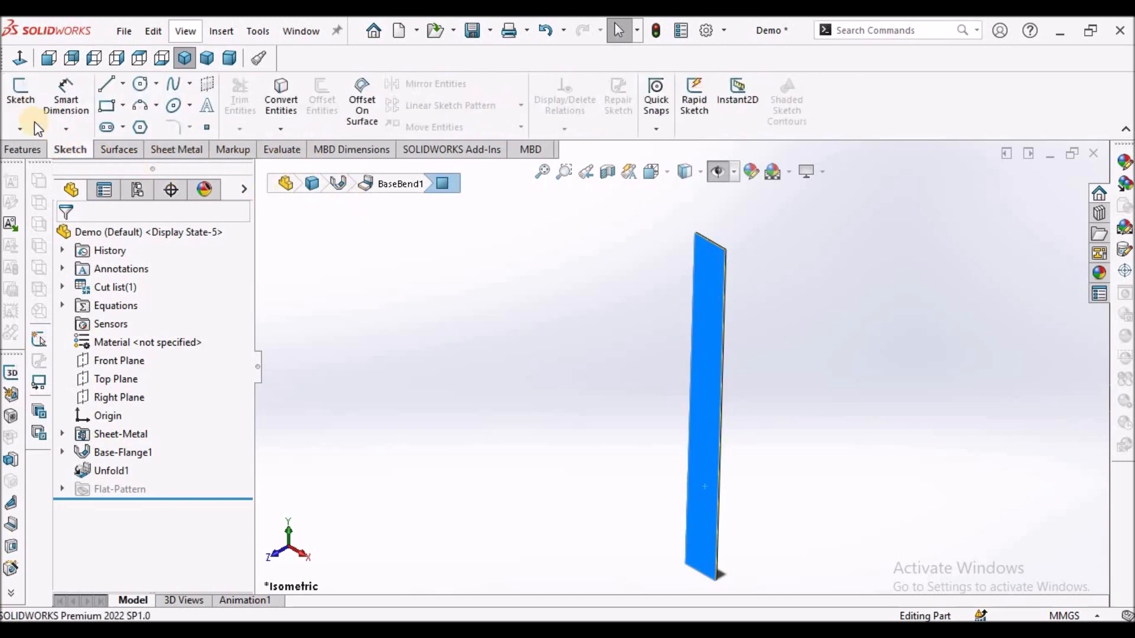
pyautogui.click(20, 95)
pyautogui.click(864, 394)
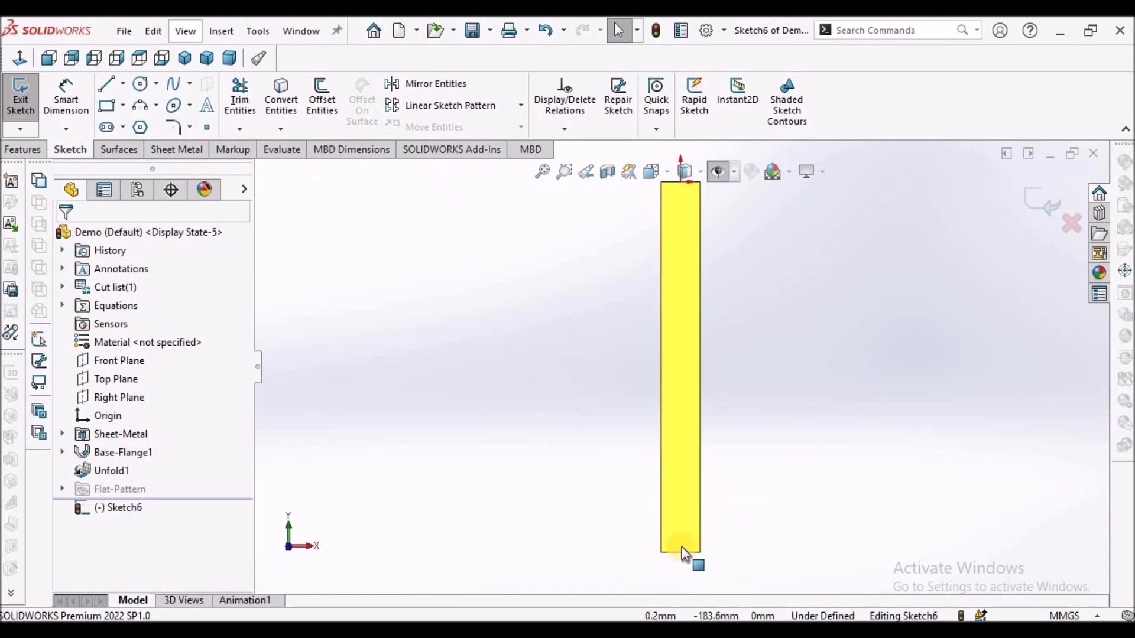
pyautogui.scroll(-6, 684, 560)
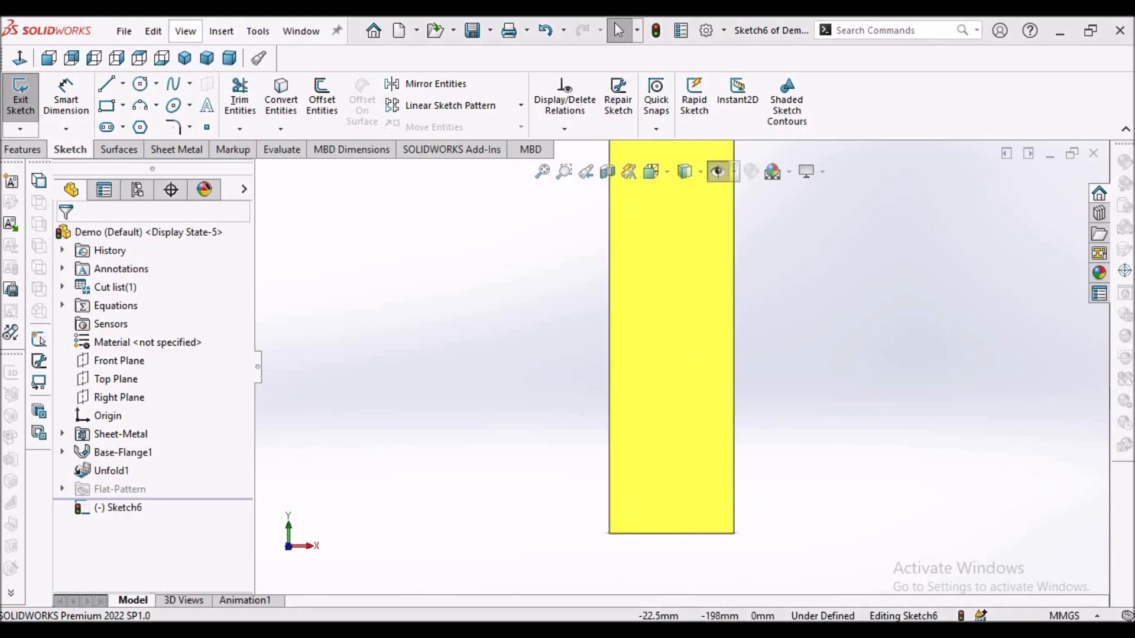
# Check the slot and hole dimensions in the reference drawing Desc 2 B.pdf, and return to the strip sketch in SOLIDWORKS.
pyautogui.click(500, 585)
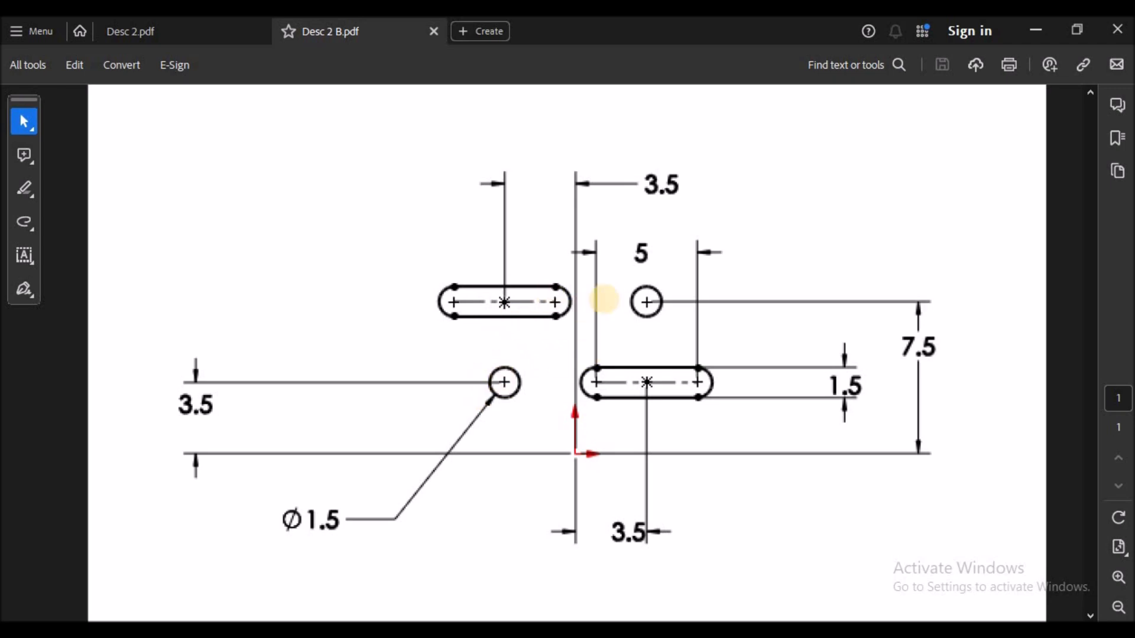
pyautogui.hotkey('alt', 'Tab')
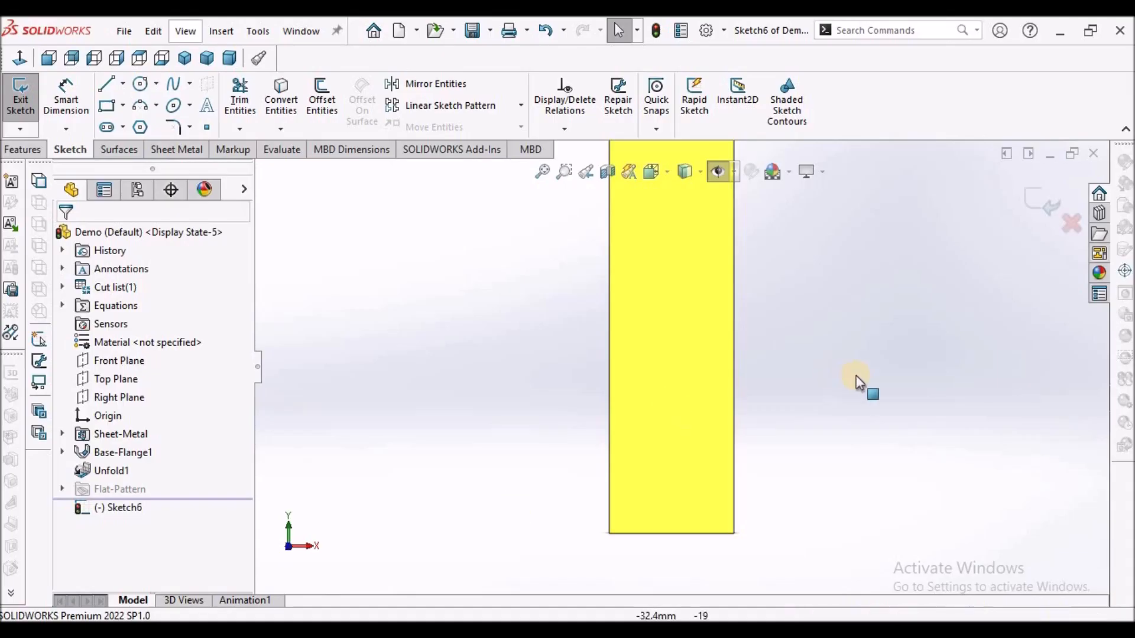
pyautogui.scroll(-2, 693, 509)
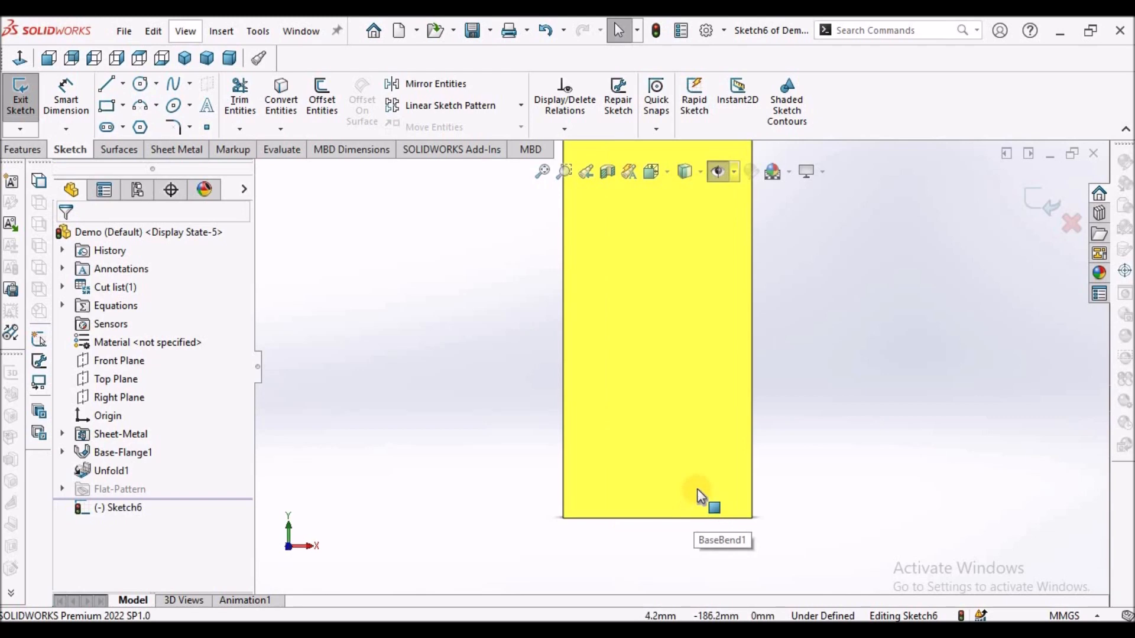
# Sketch a small horizontal straight slot, about 3.3 mm between centres, just above the strip's lower edge and right of its middle.
pyautogui.scroll(2, 707, 470)
pyautogui.scroll(-2, 662, 377)
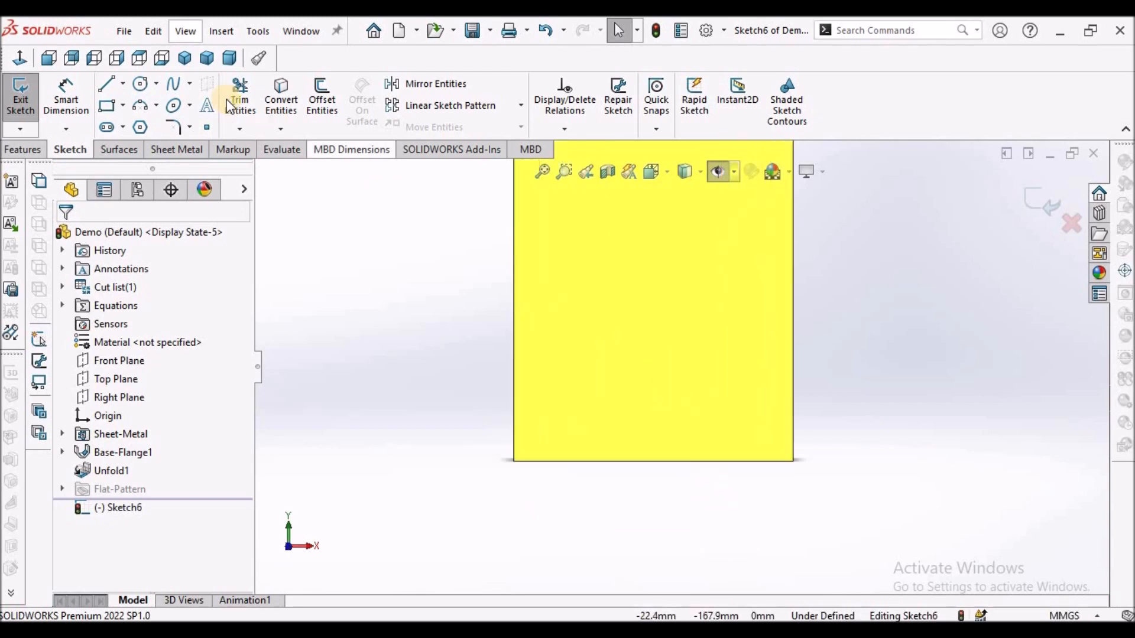
pyautogui.click(105, 129)
pyautogui.scroll(2, 706, 461)
pyautogui.scroll(-1, 700, 402)
pyautogui.click(687, 400)
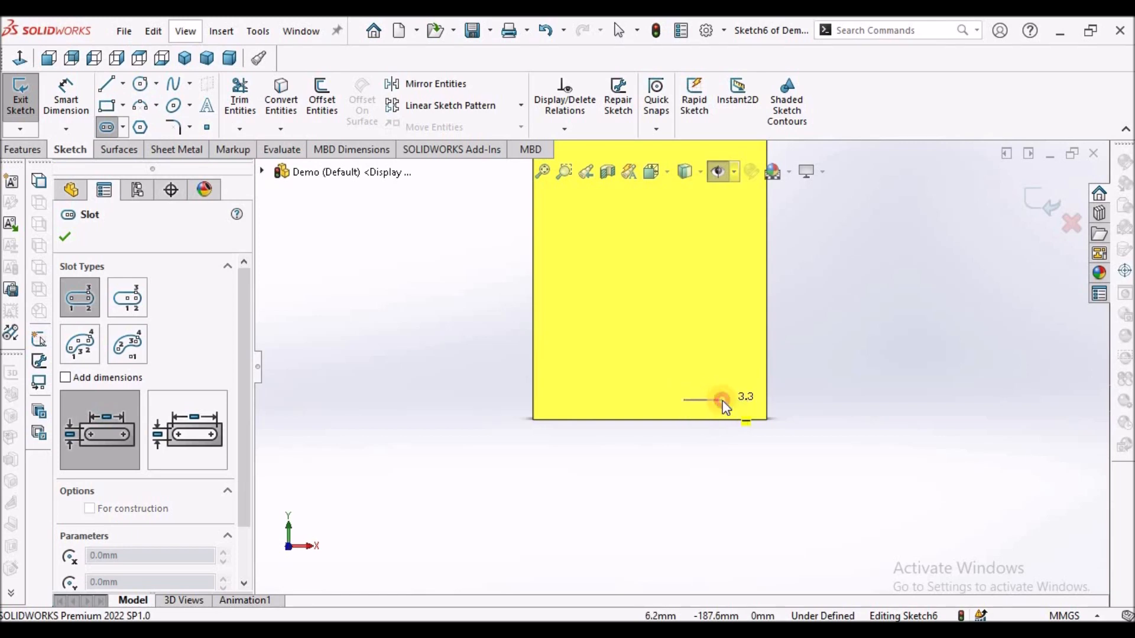
pyautogui.click(722, 400)
pyautogui.click(738, 405)
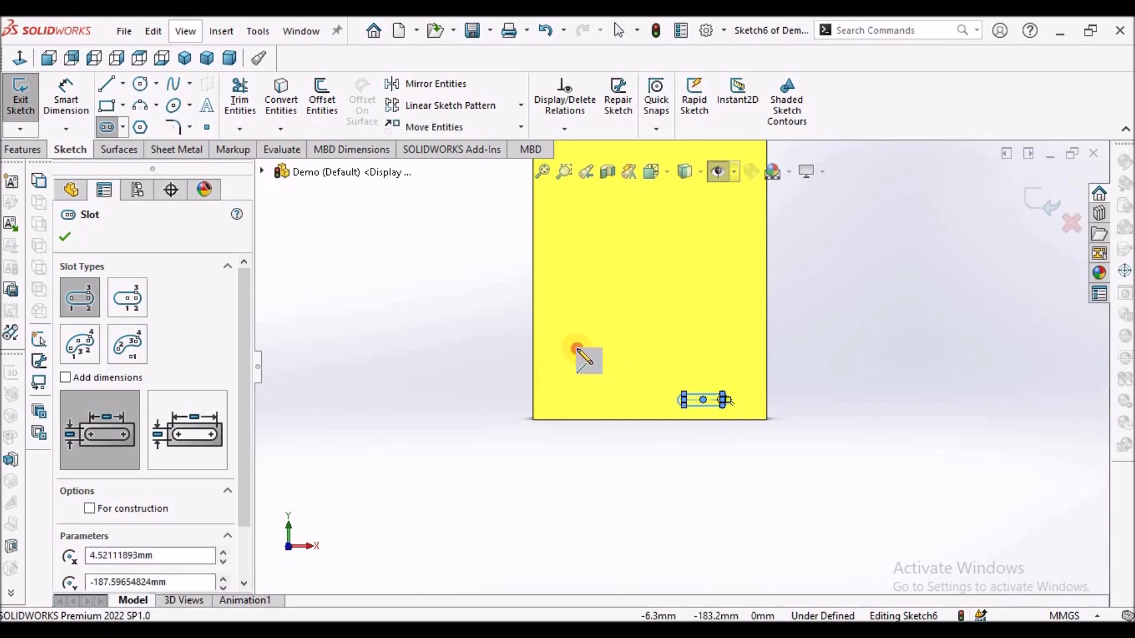
# Sketch a second, larger horizontal straight slot above the first one, on the left half of the strip.
pyautogui.click(578, 349)
pyautogui.click(631, 348)
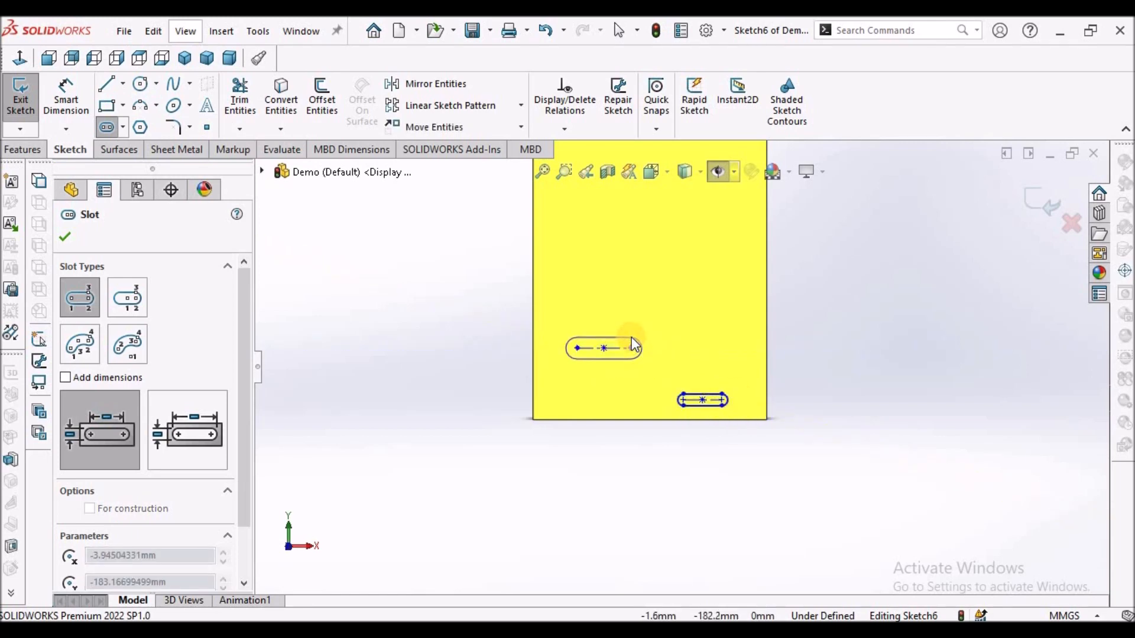
pyautogui.click(634, 356)
pyautogui.rightClick(433, 339)
pyautogui.click(467, 347)
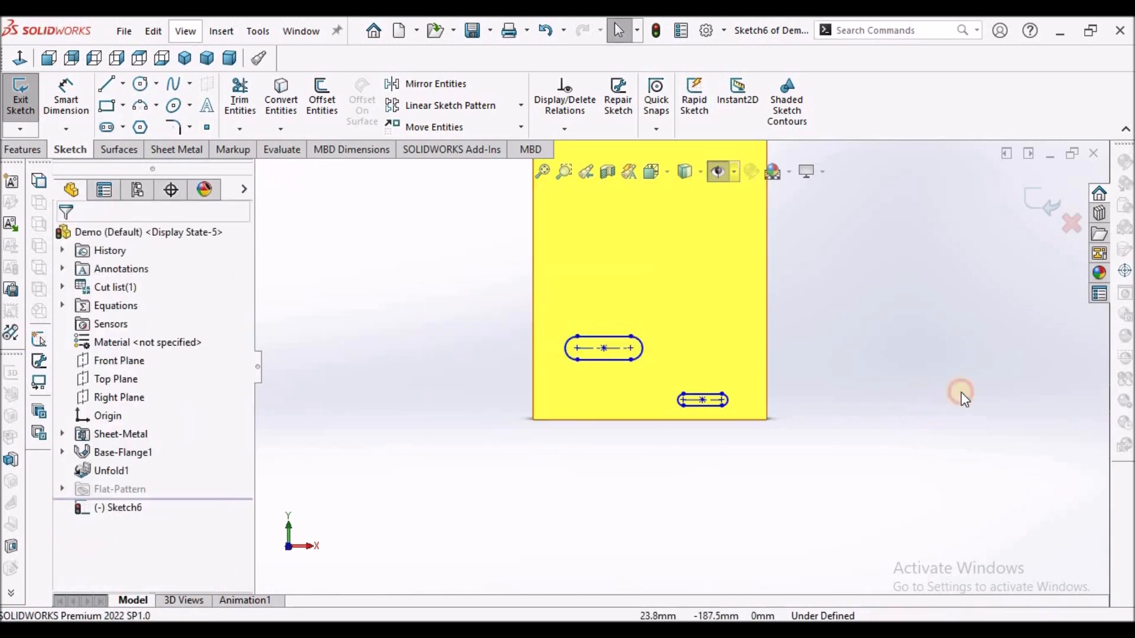
# Dimension the width of the smaller, lower slot between its straight sides as 1.5 mm.
pyautogui.click(59, 94)
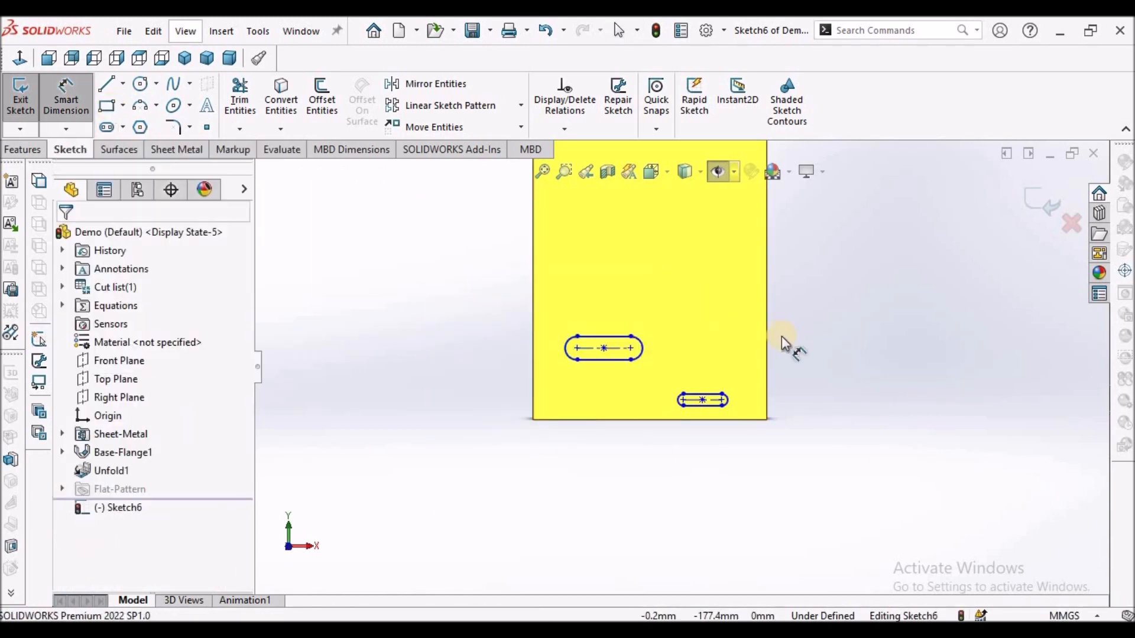
pyautogui.scroll(-3, 785, 335)
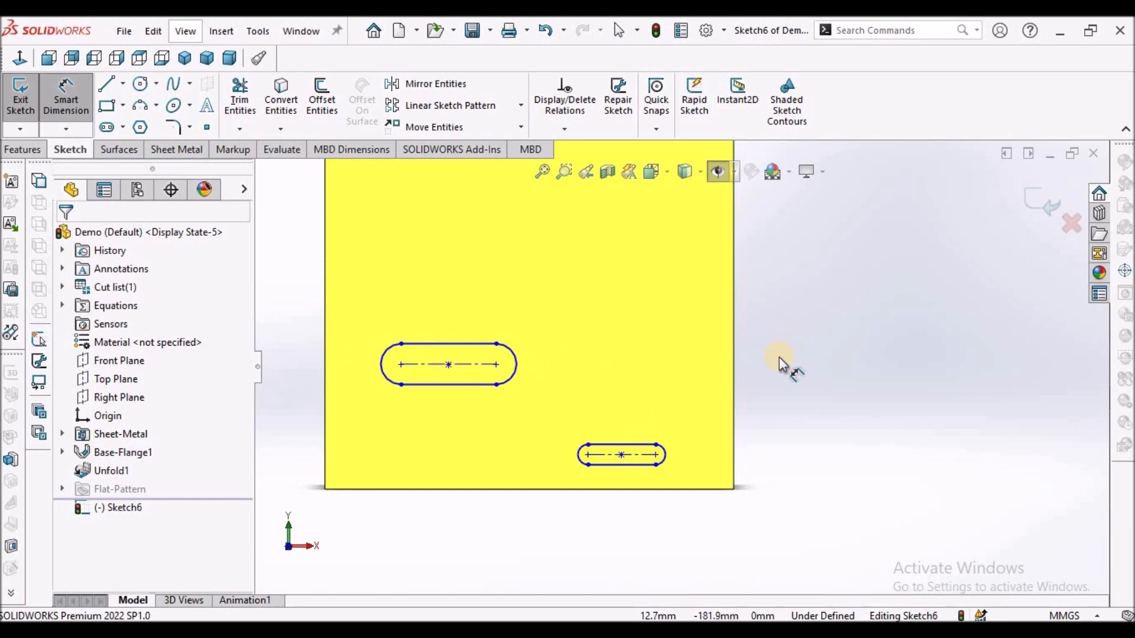
pyautogui.scroll(2, 639, 431)
pyautogui.click(626, 430)
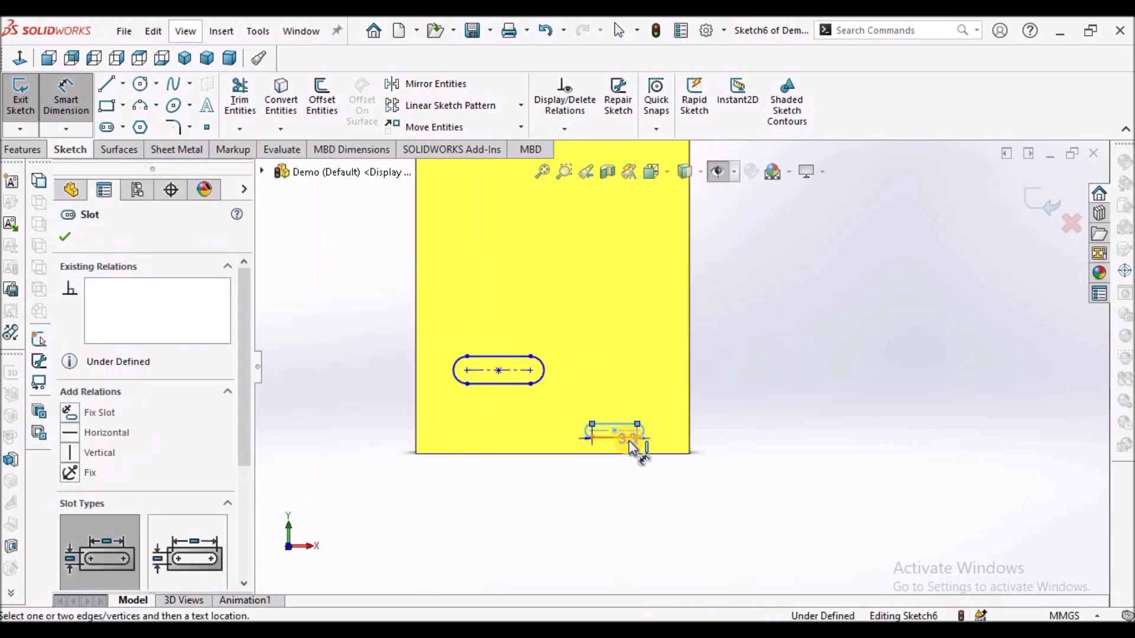
pyautogui.click(751, 436)
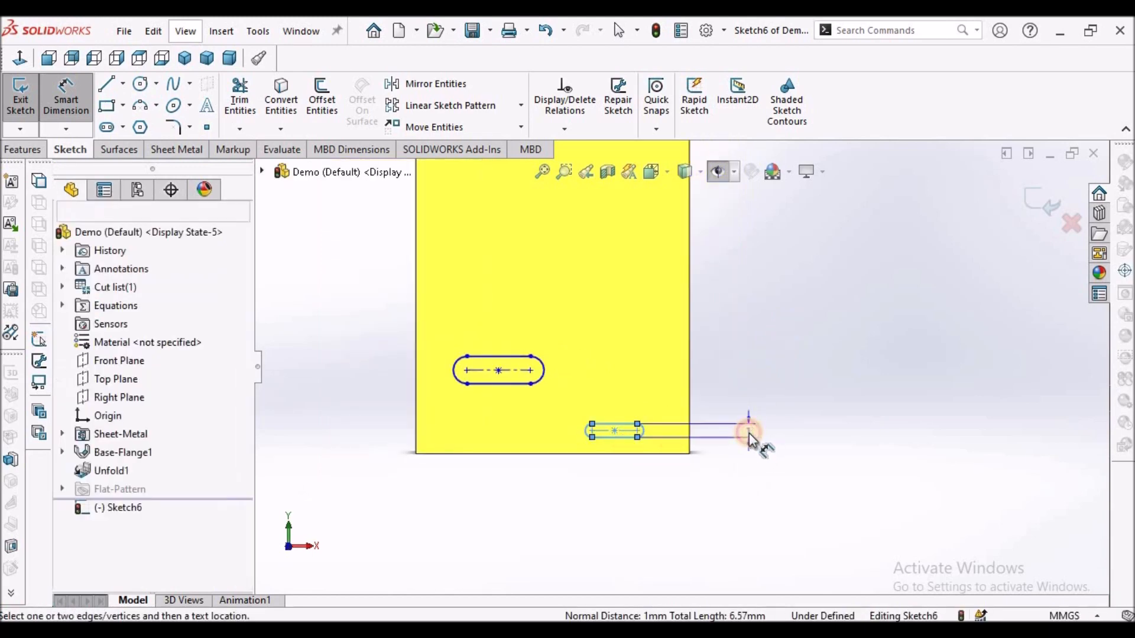
pyautogui.write('1.5')
pyautogui.press('Return')
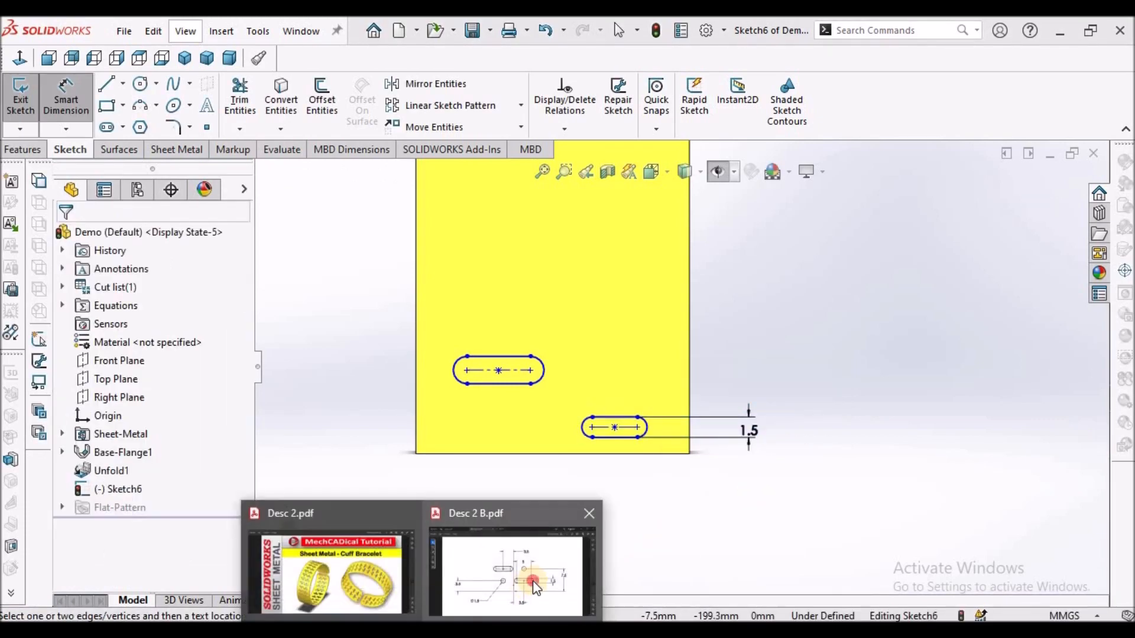
# Check the slot spacing in Desc 2 B.pdf, and return to SOLIDWORKS to examine how the strip and slots lie relative to the origin.
pyautogui.click(528, 584)
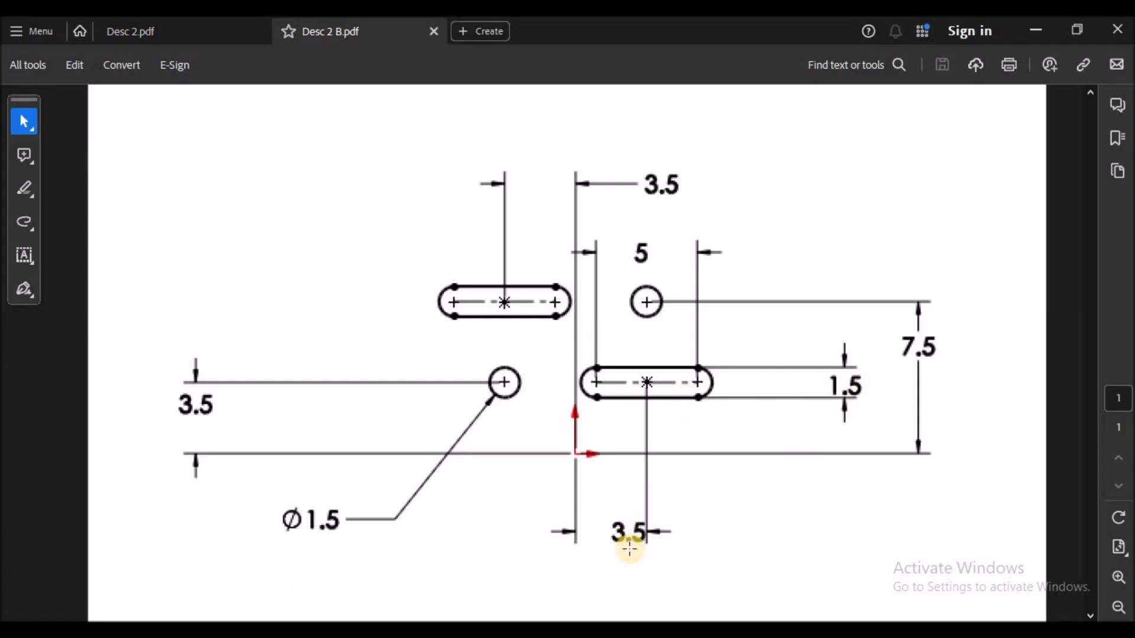
pyautogui.click(1034, 29)
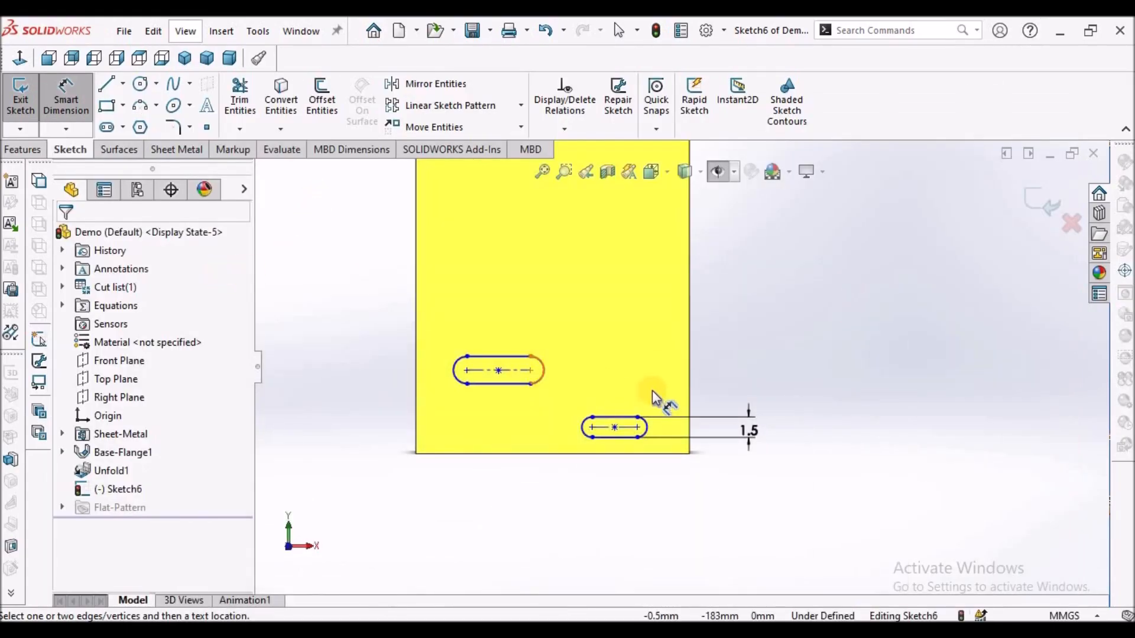
pyautogui.scroll(6, 652, 390)
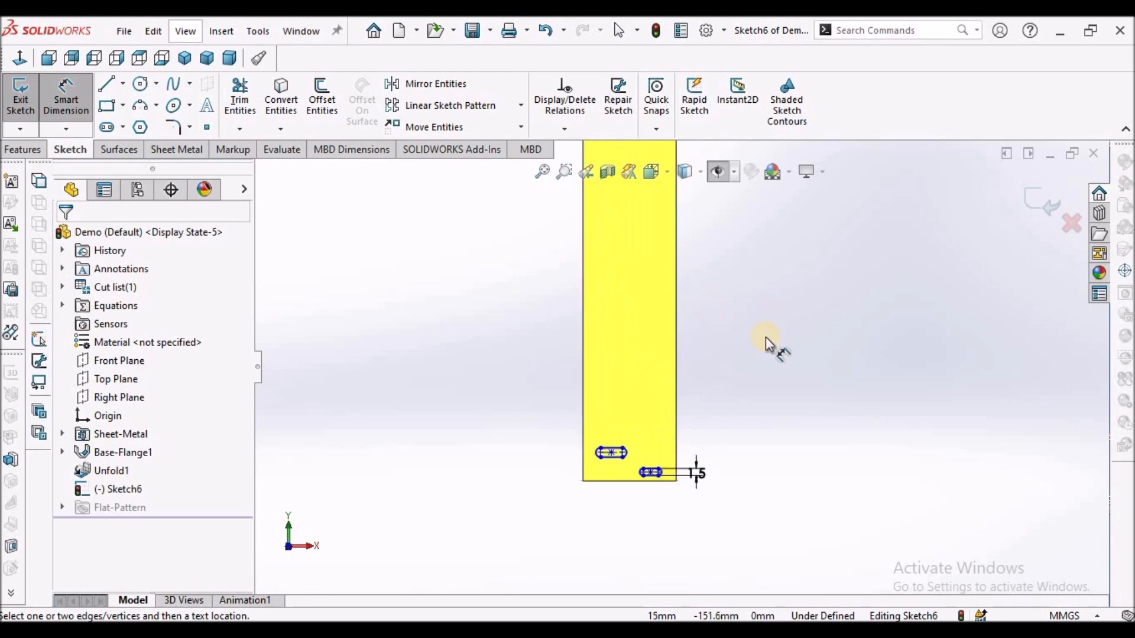
pyautogui.scroll(-8, 656, 467)
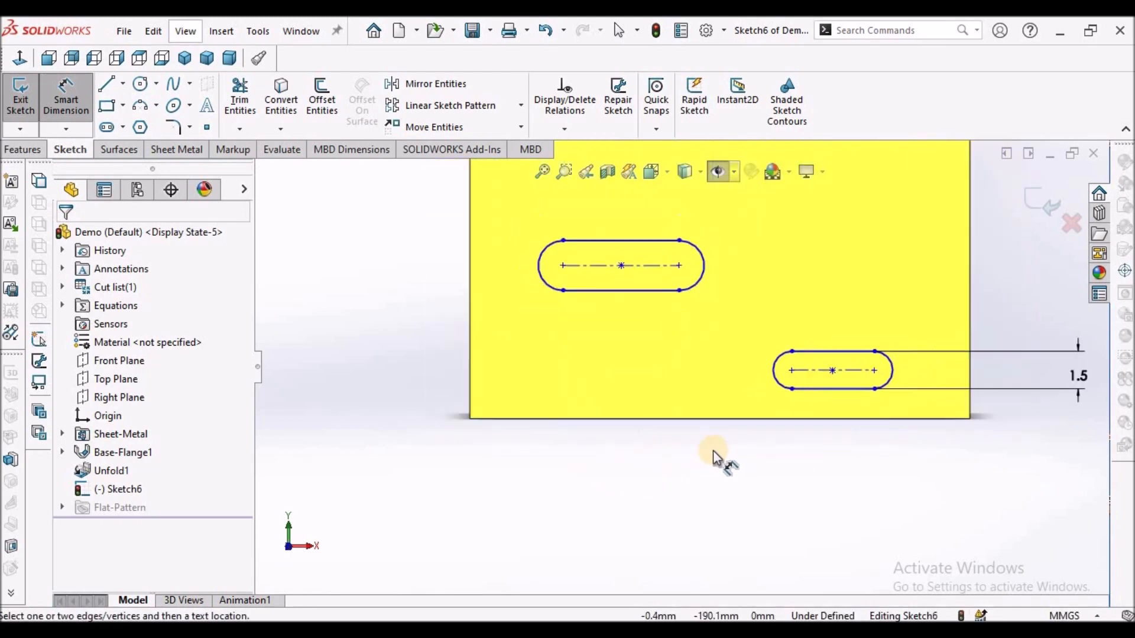
pyautogui.press('Left')
pyautogui.press('Left')
pyautogui.press('Left')
pyautogui.press('Left')
pyautogui.press('Left')
pyautogui.press('Left')
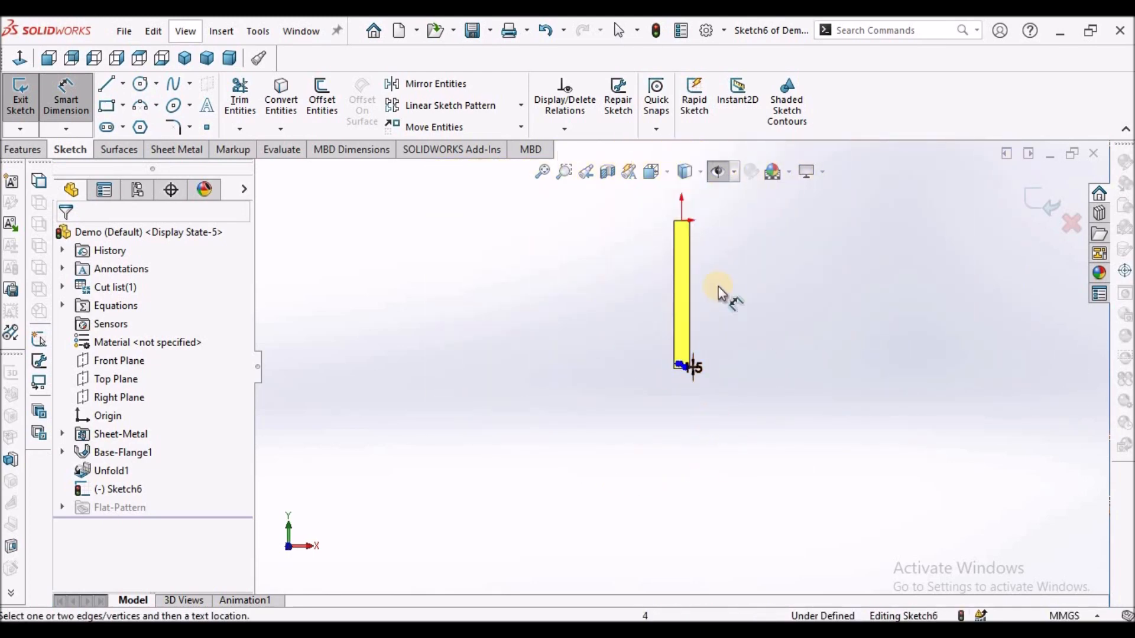
pyautogui.scroll(-4, 709, 295)
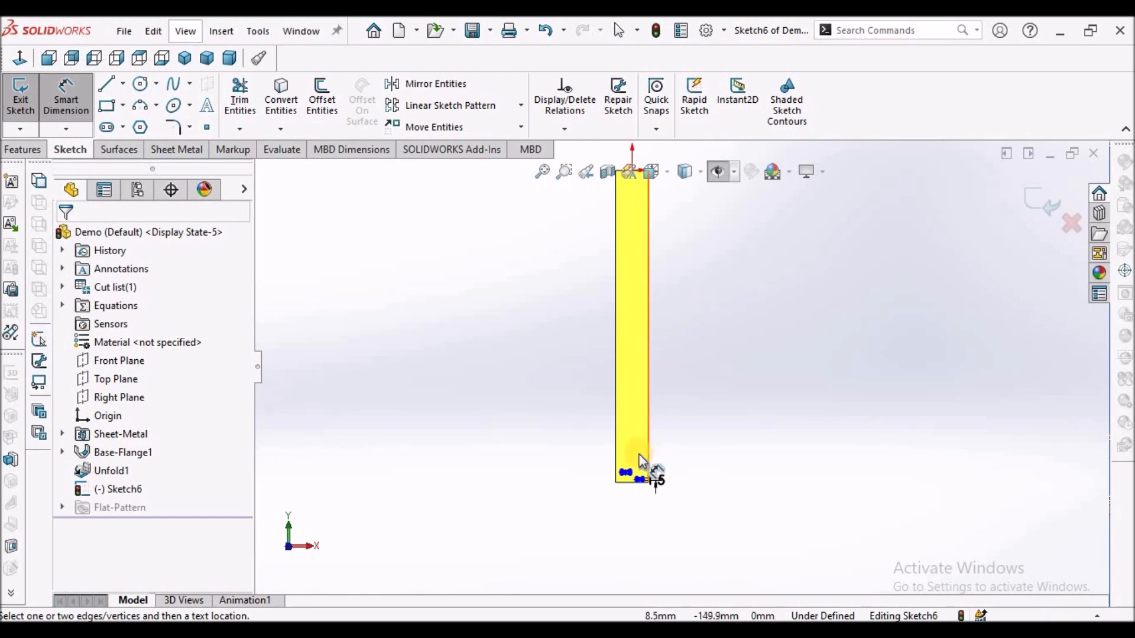
pyautogui.press('Right')
pyautogui.press('Right')
pyautogui.press('Right')
pyautogui.press('Right')
pyautogui.press('Right')
pyautogui.press('Right')
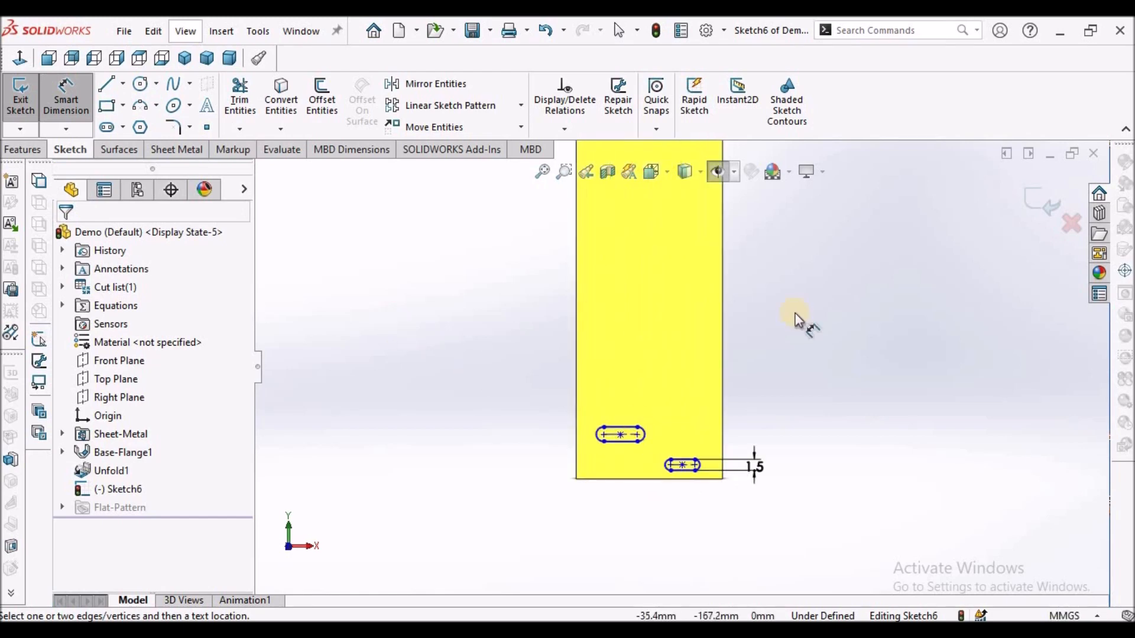
pyautogui.click(49, 57)
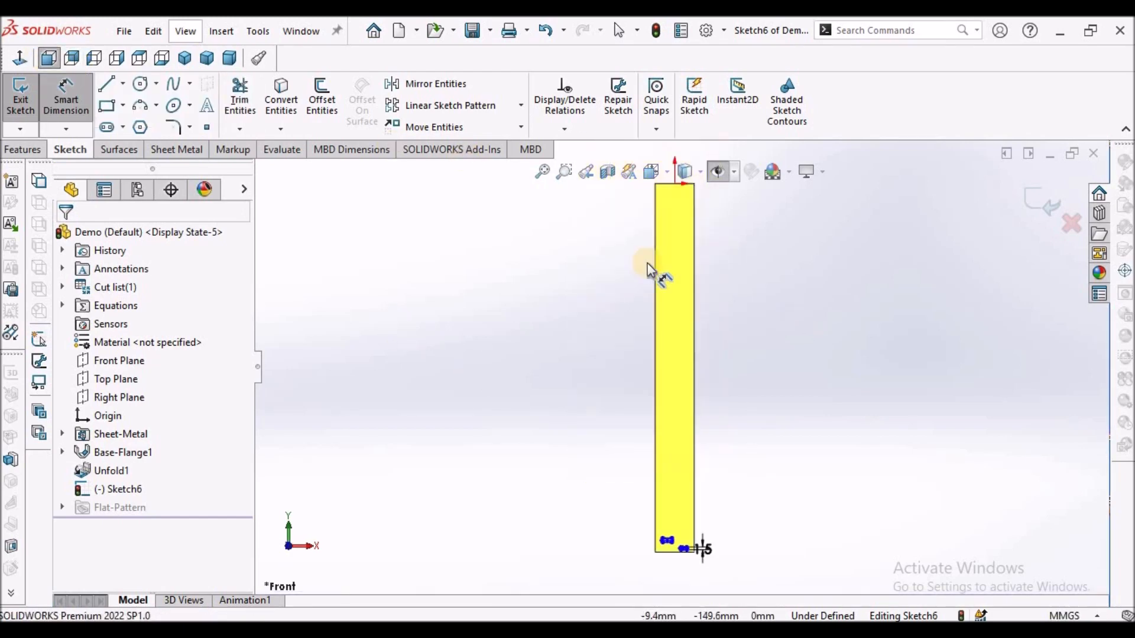
pyautogui.hotkey('ctrl', 'shift', 'z')
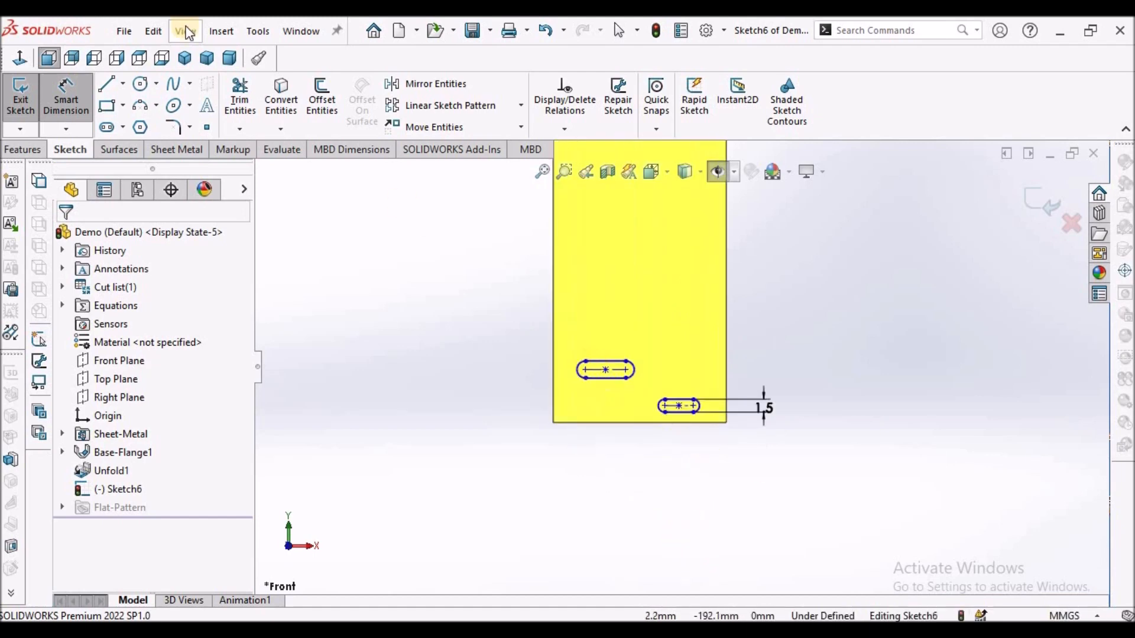
# Draw a short vertical centerline, about 1.2 mm long, upward from the midpoint of the strip's lower edge.
pyautogui.click(121, 88)
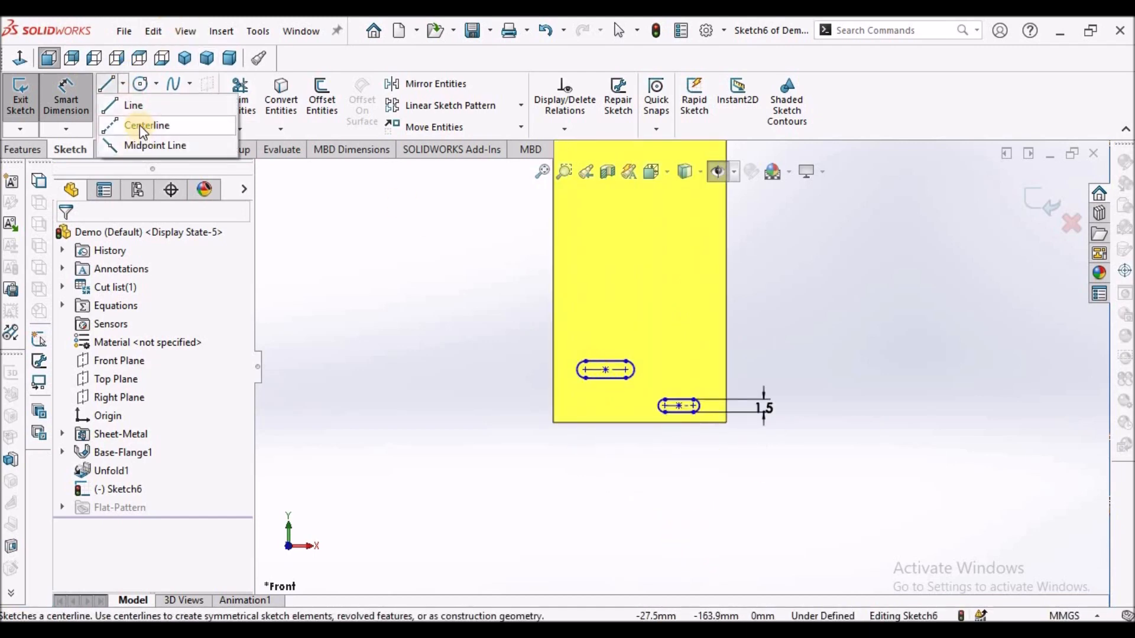
pyautogui.click(147, 125)
pyautogui.scroll(-3, 642, 425)
pyautogui.scroll(-2, 642, 425)
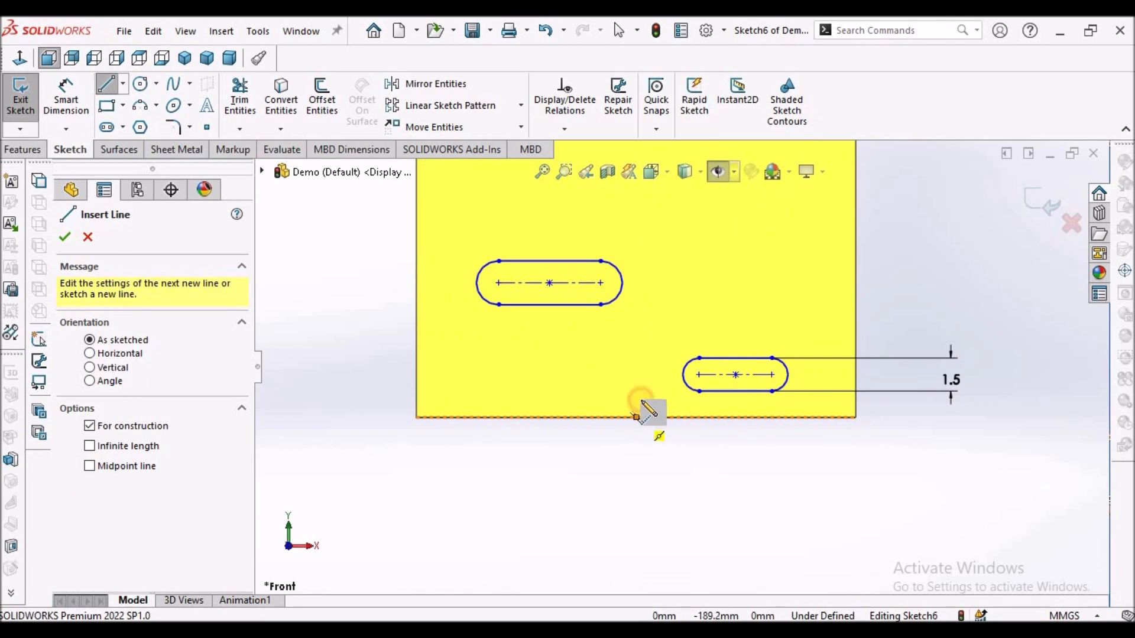
pyautogui.click(636, 417)
pyautogui.click(636, 391)
pyautogui.press('Escape')
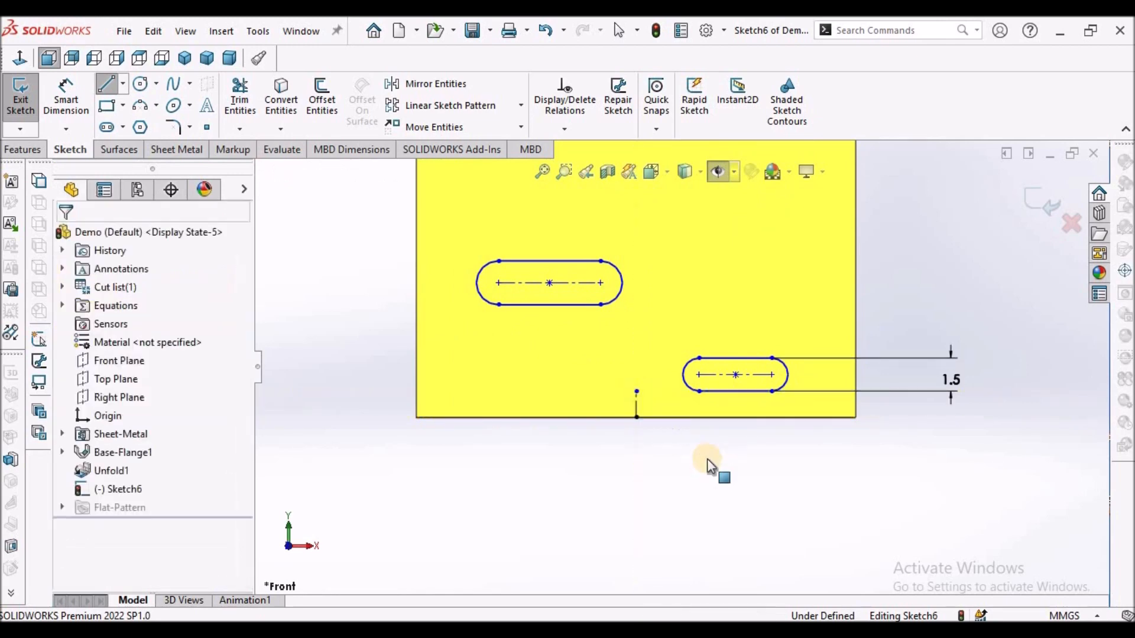
# Dimension the horizontal distance from the centerline to the lower slot's centre point as 3.5 mm.
pyautogui.click(68, 92)
pyautogui.scroll(-3, 639, 408)
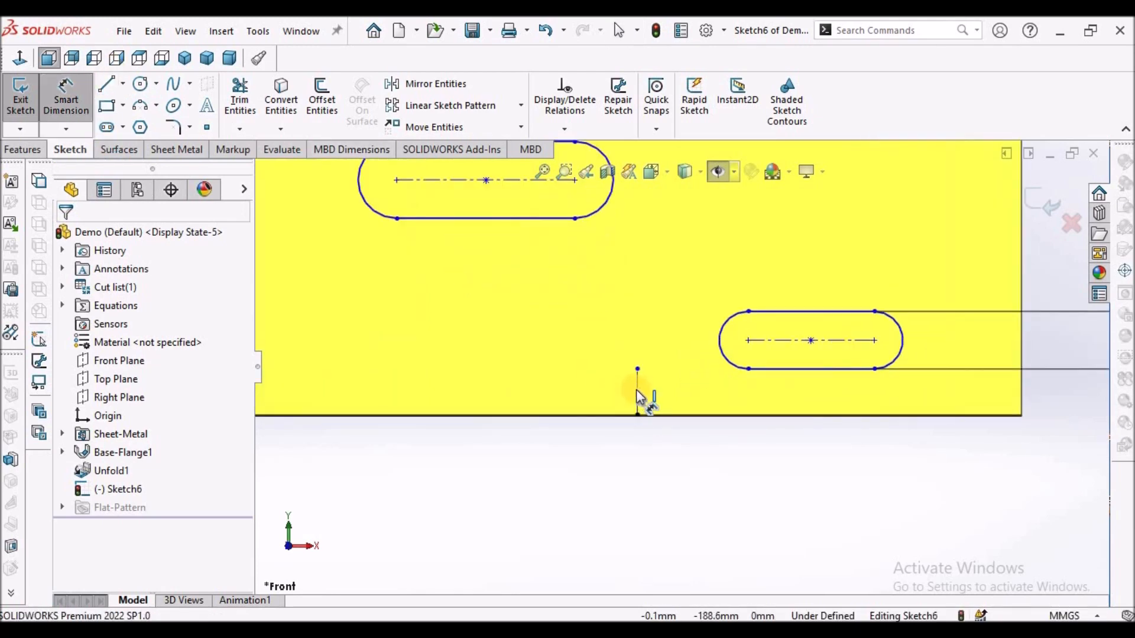
pyautogui.click(637, 393)
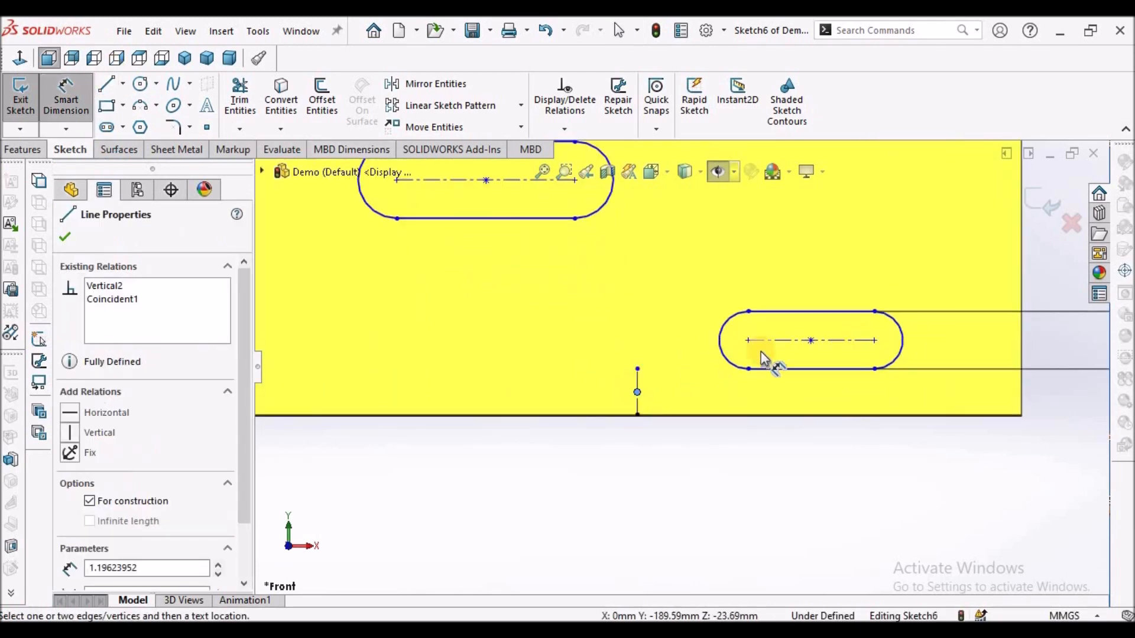
pyautogui.click(812, 341)
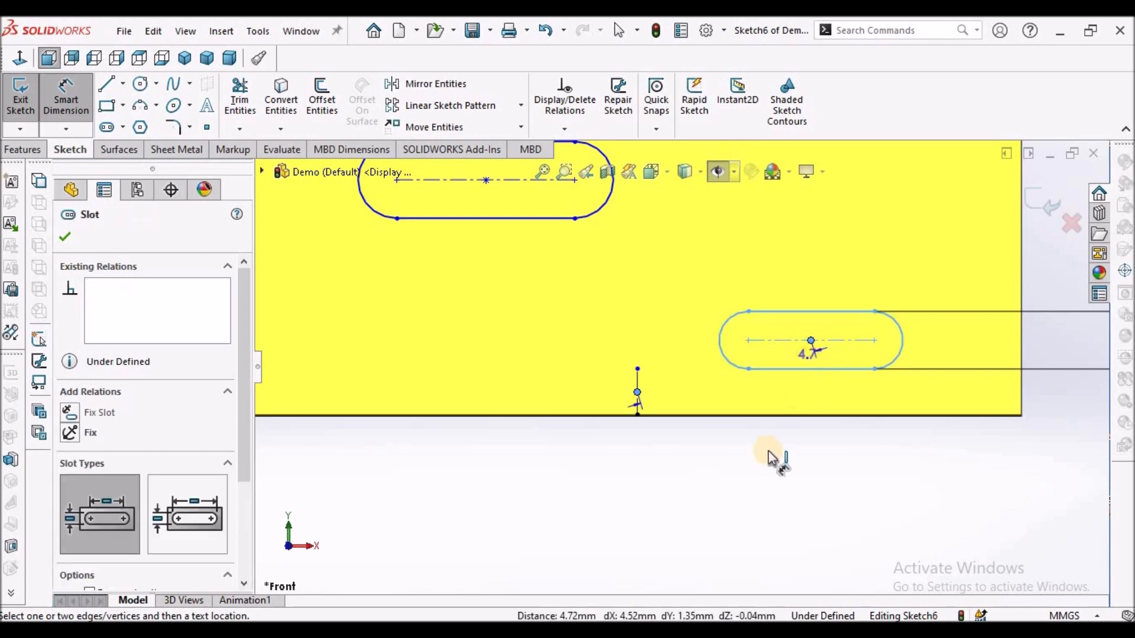
pyautogui.click(736, 478)
pyautogui.write('4.5')
pyautogui.press('Return')
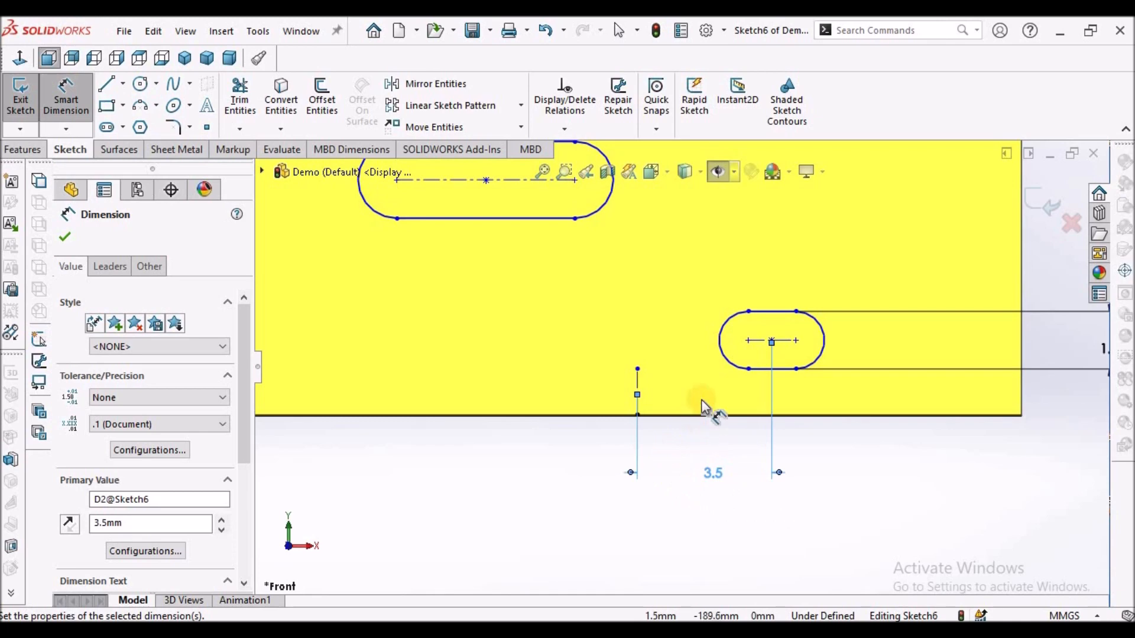
pyautogui.click(557, 473)
# Dimension the horizontal distance from the centerline to the upper slot's centre point as 3.5 mm.
pyautogui.scroll(3, 680, 322)
pyautogui.scroll(-1, 674, 323)
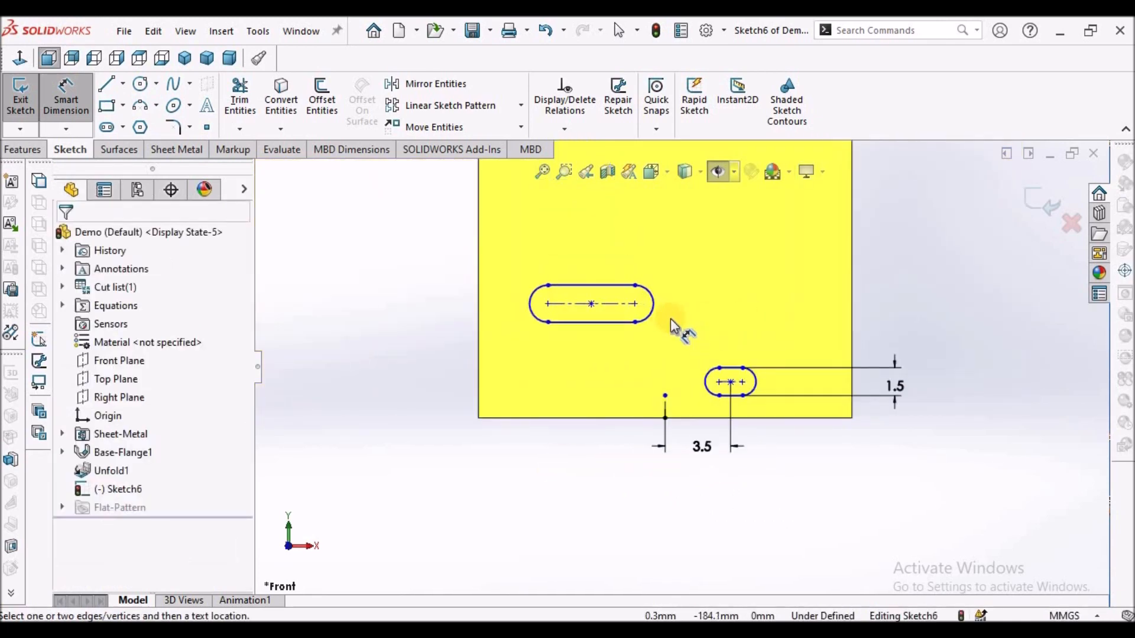
pyautogui.scroll(-1, 672, 325)
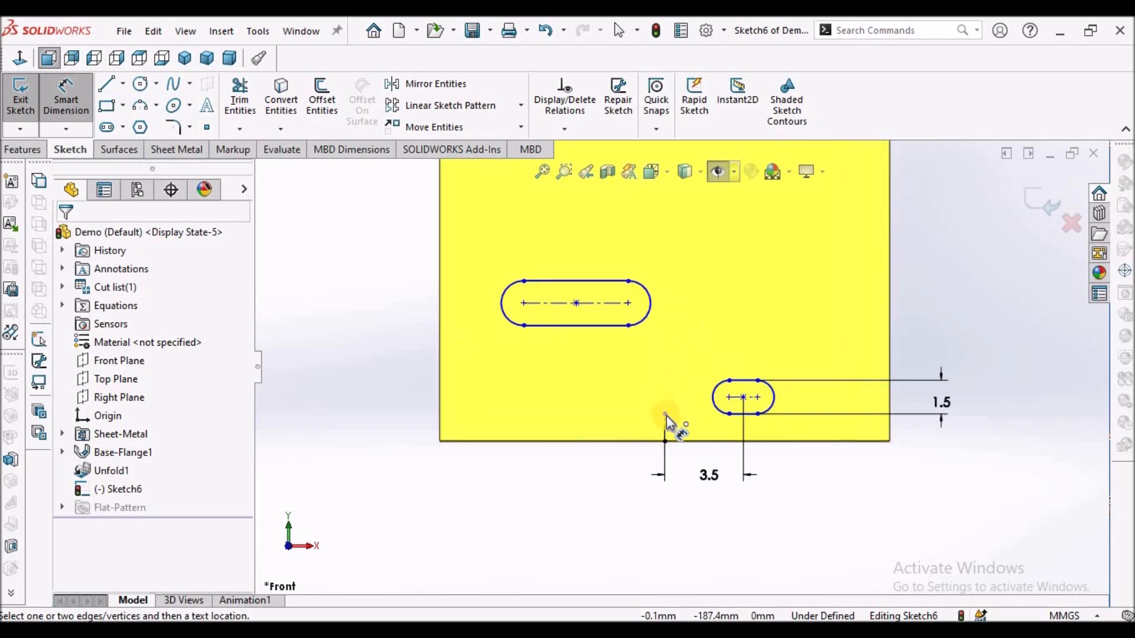
pyautogui.click(662, 427)
pyautogui.click(575, 302)
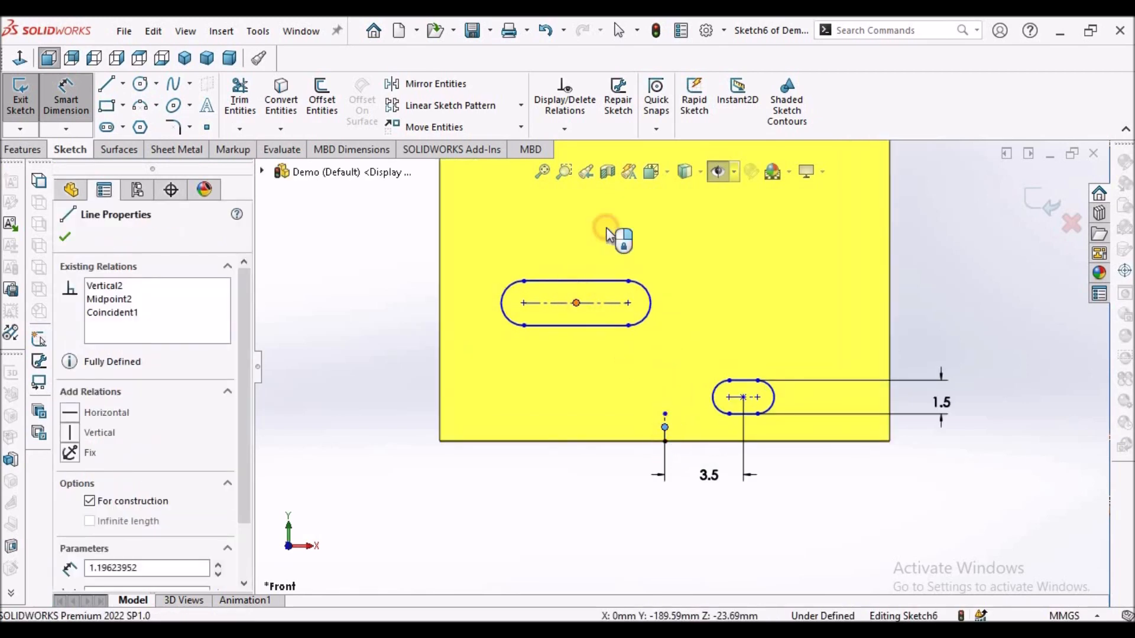
pyautogui.click(617, 224)
pyautogui.write('3.5')
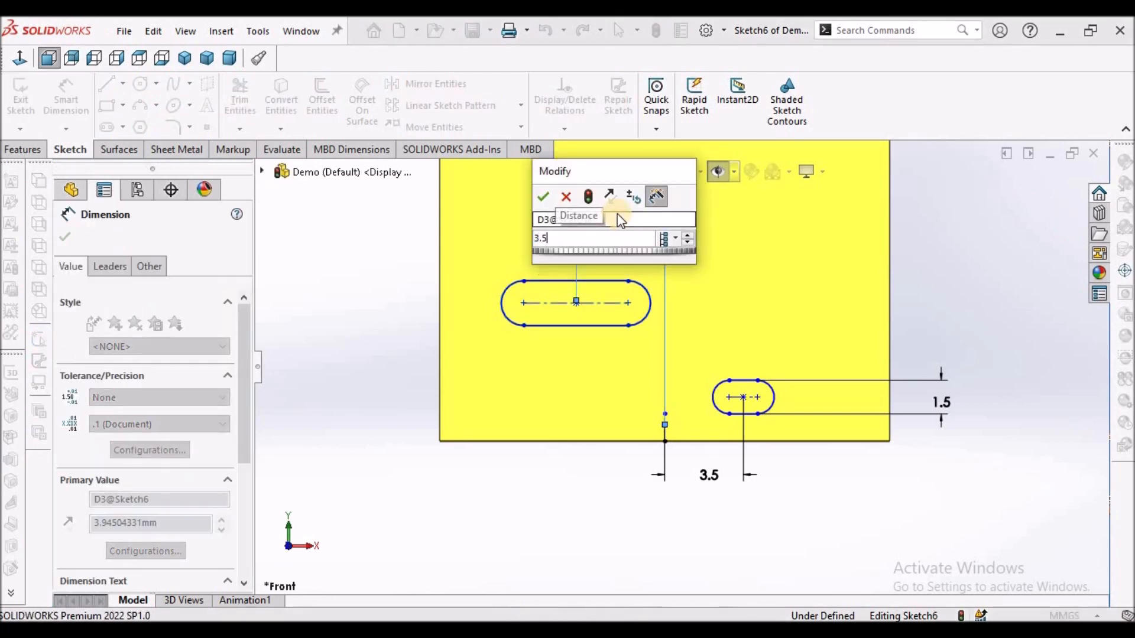
pyautogui.press('Return')
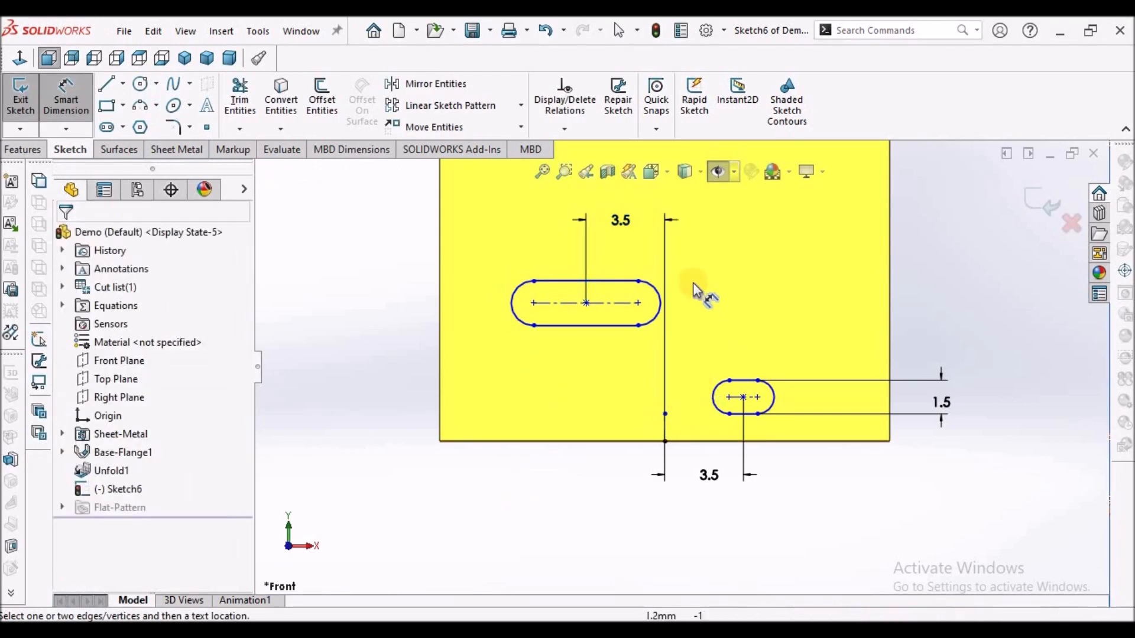
pyautogui.press('Escape')
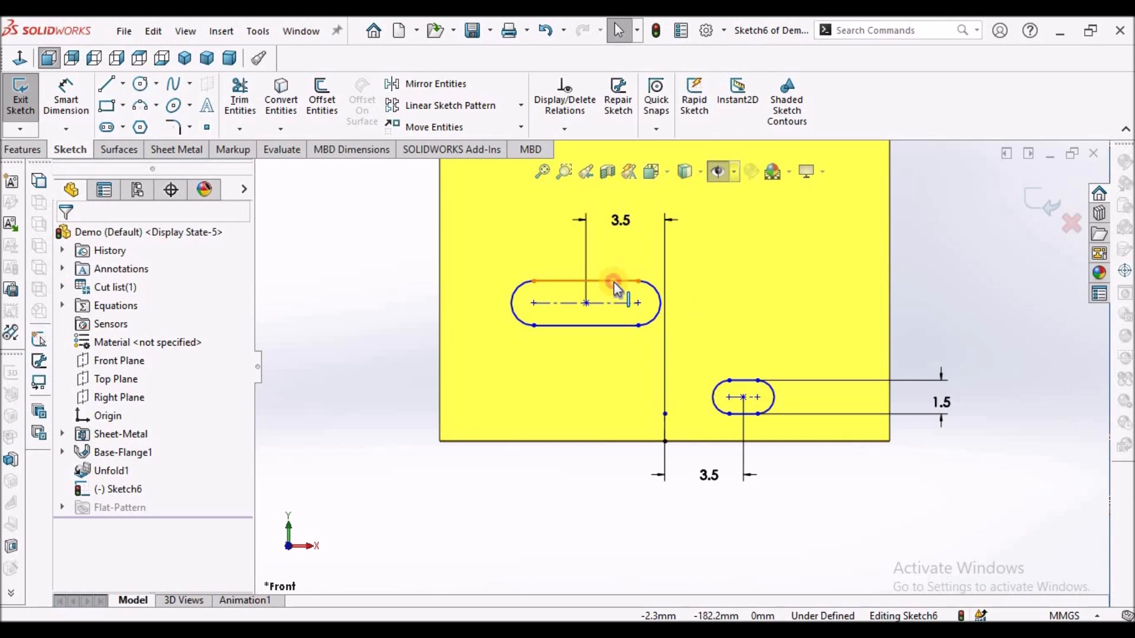
# Apply an Equal Slots relation between the upper and lower slots.
pyautogui.click(615, 282)
pyautogui.click(806, 477)
pyautogui.scroll(-5, 764, 404)
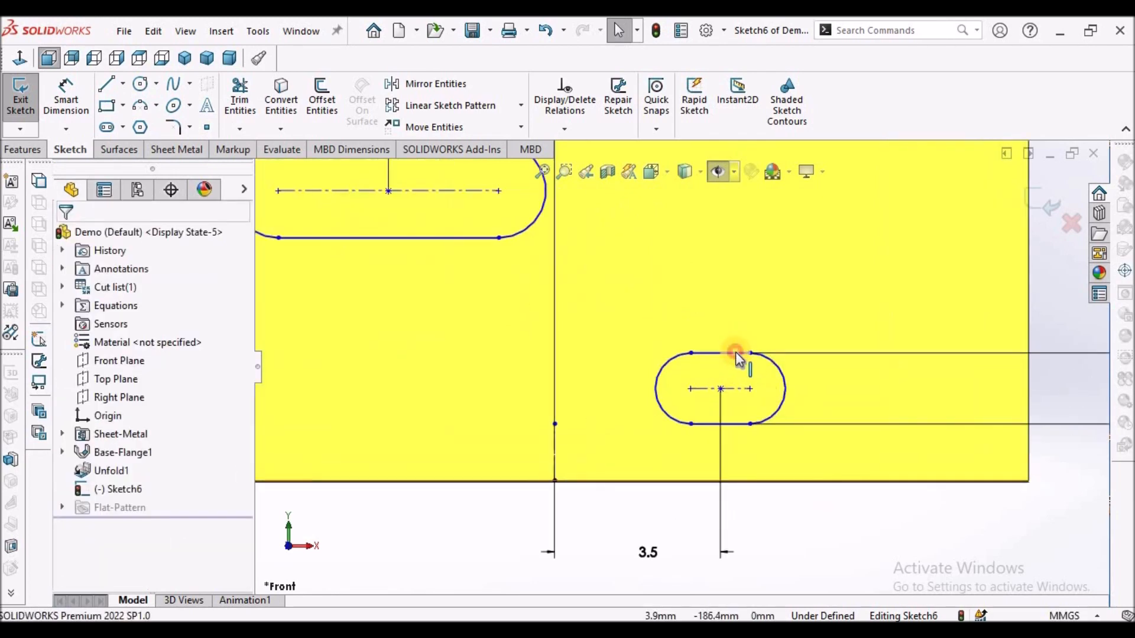
pyautogui.click(737, 354)
pyautogui.scroll(3, 675, 373)
pyautogui.scroll(3, 576, 313)
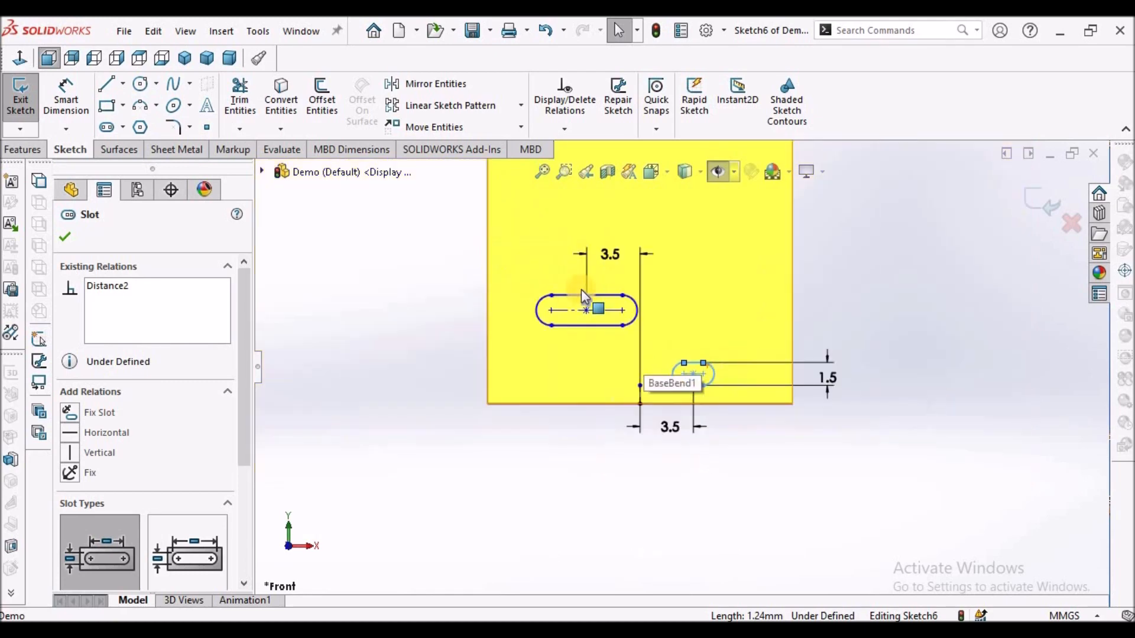
pyautogui.scroll(-3, 587, 299)
pyautogui.keyDown('ctrl'); pyautogui.click(634, 320); pyautogui.keyUp('ctrl')
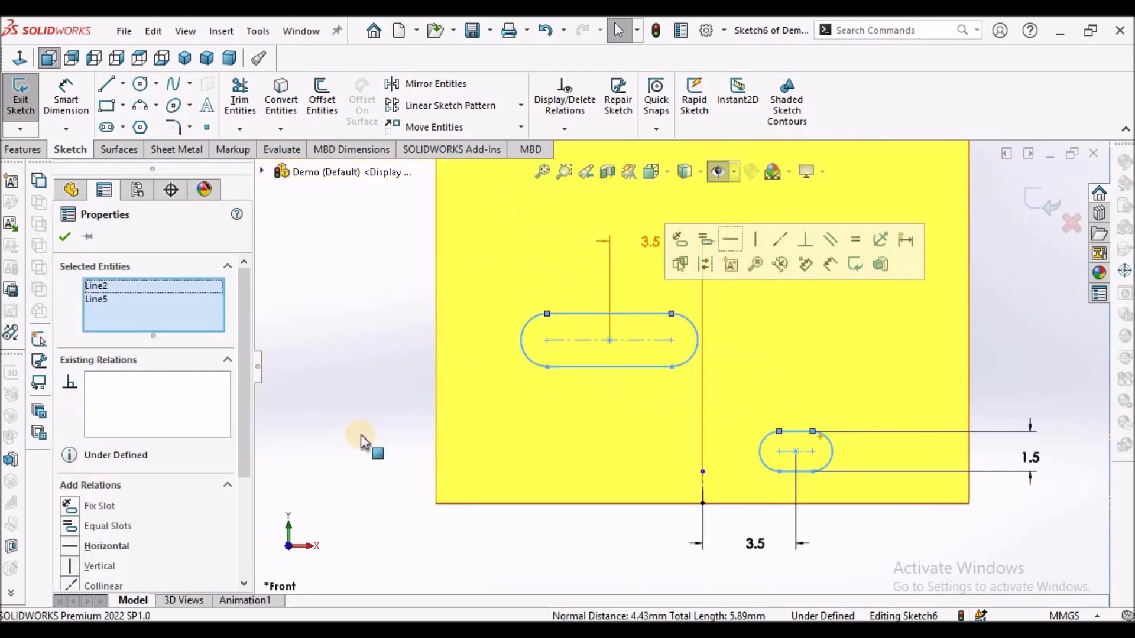
pyautogui.moveTo(245, 469); pyautogui.dragTo(259, 543)
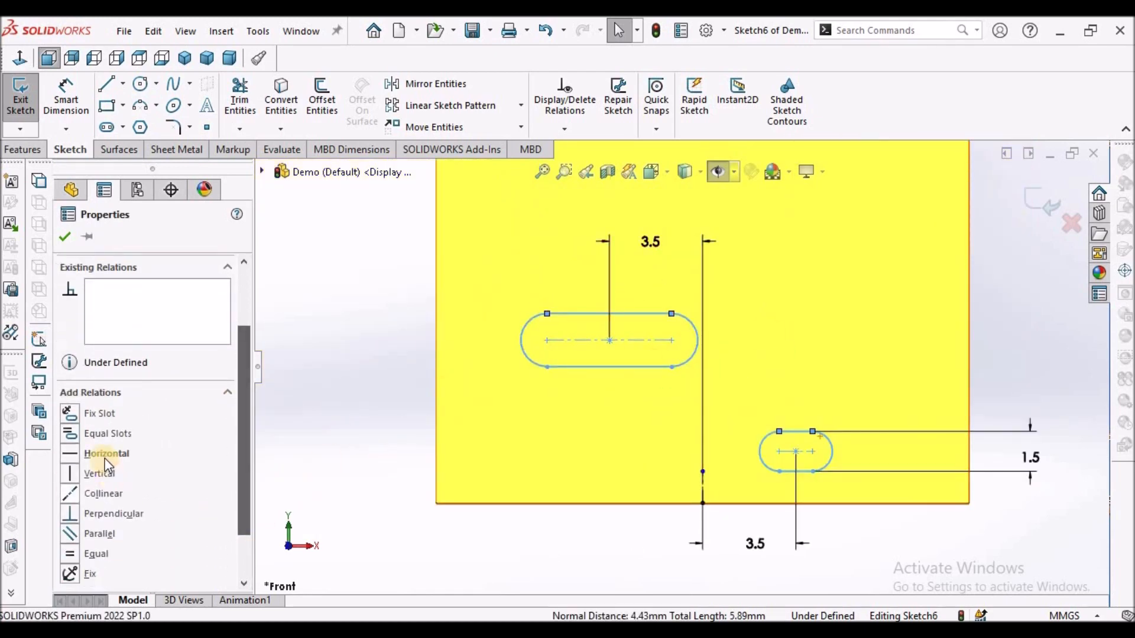
pyautogui.click(67, 432)
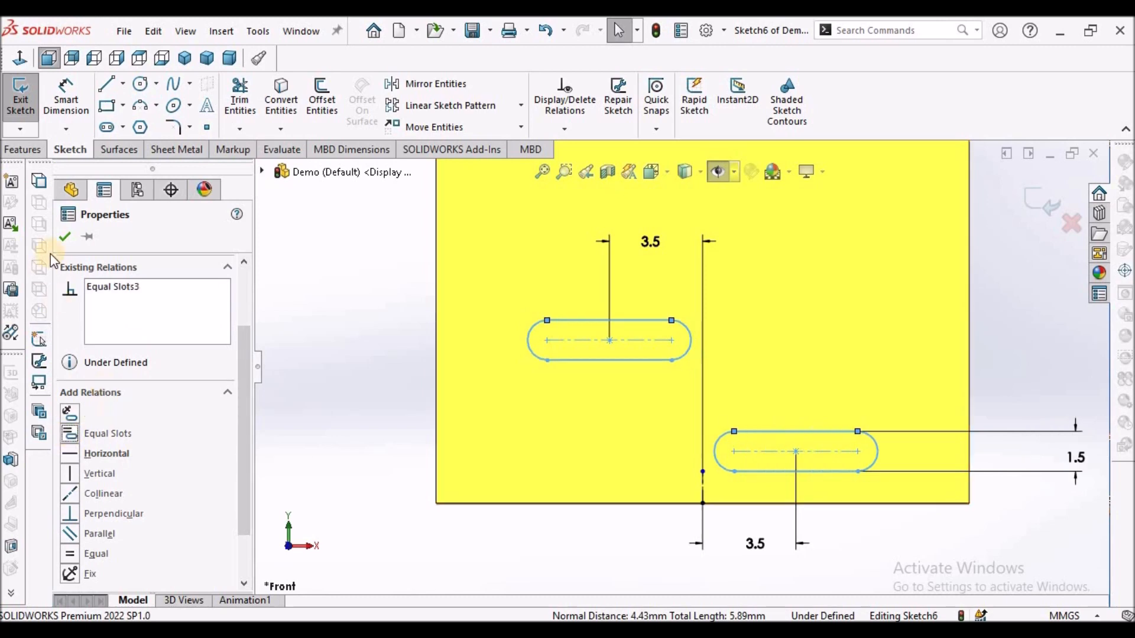
pyautogui.click(64, 236)
# Dimension the lower slot's centre-to-centre length as 5 mm.
pyautogui.scroll(2, 319, 295)
pyautogui.click(67, 95)
pyautogui.click(789, 430)
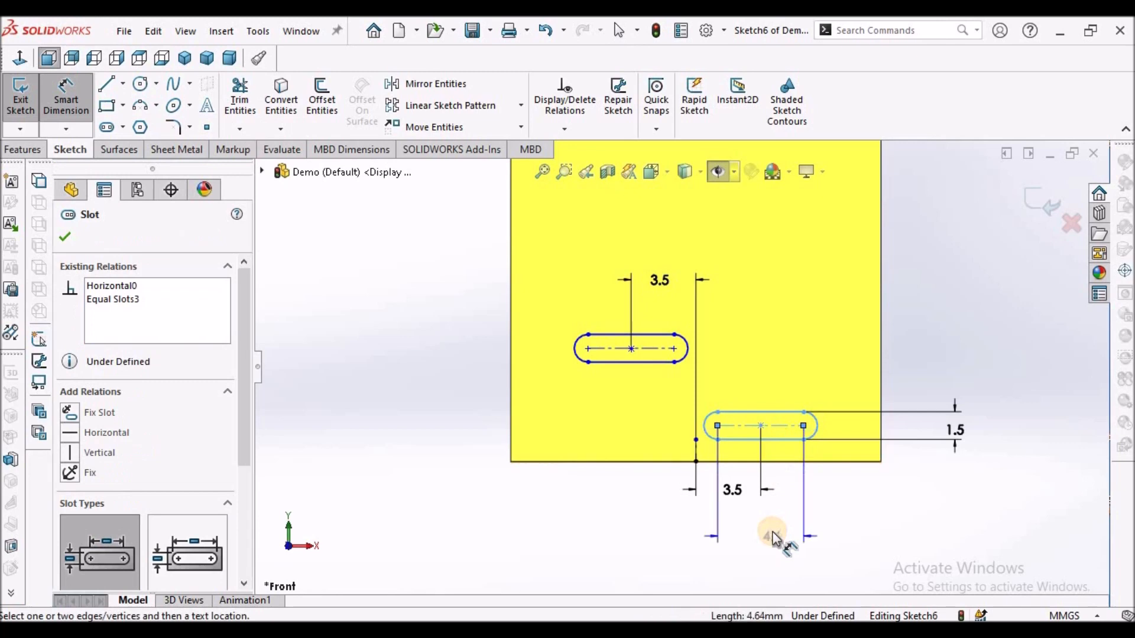
pyautogui.click(772, 537)
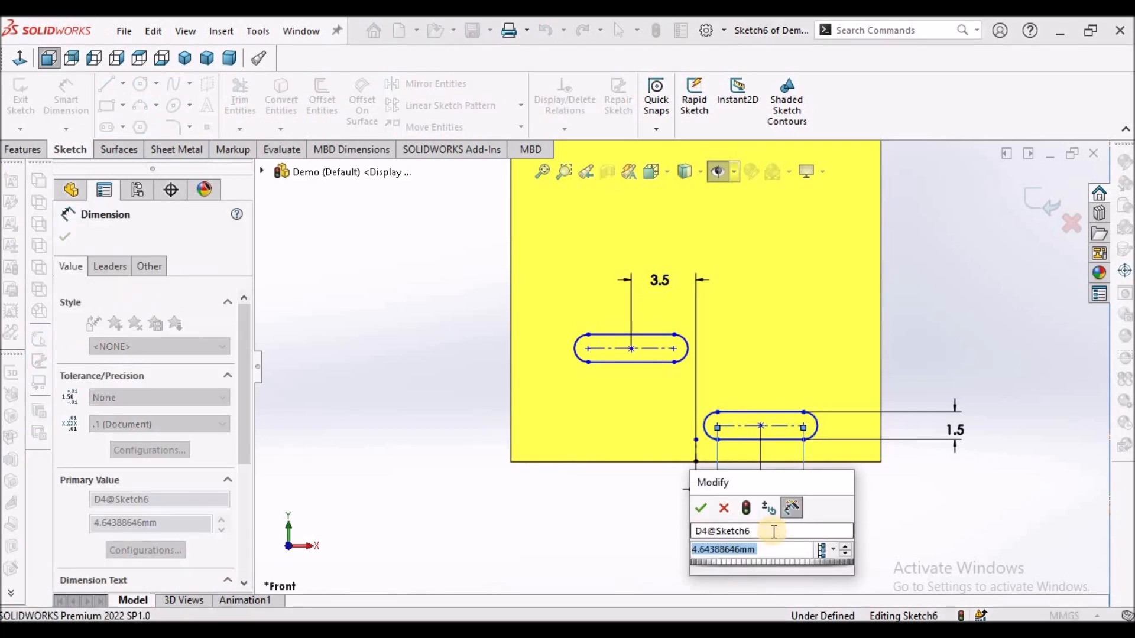
pyautogui.write('5')
pyautogui.press('Return')
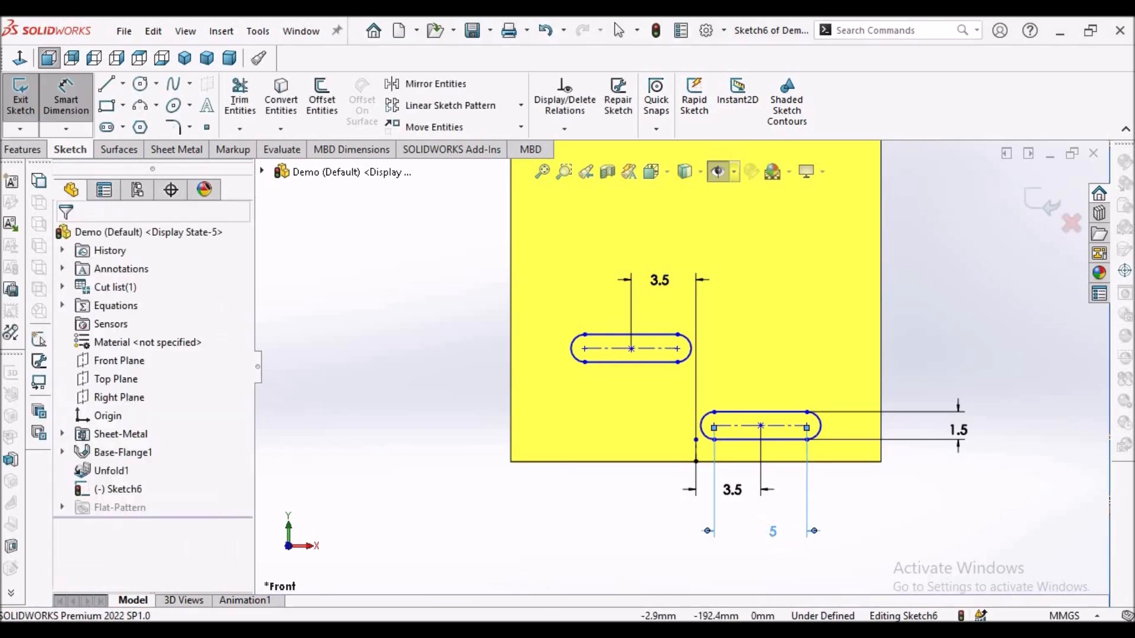
# Check Desc 2 B.pdf, and in SOLIDWORKS dimension the lower slot's centre point 3.5 mm above the strip's lower edge.
pyautogui.click(556, 570)
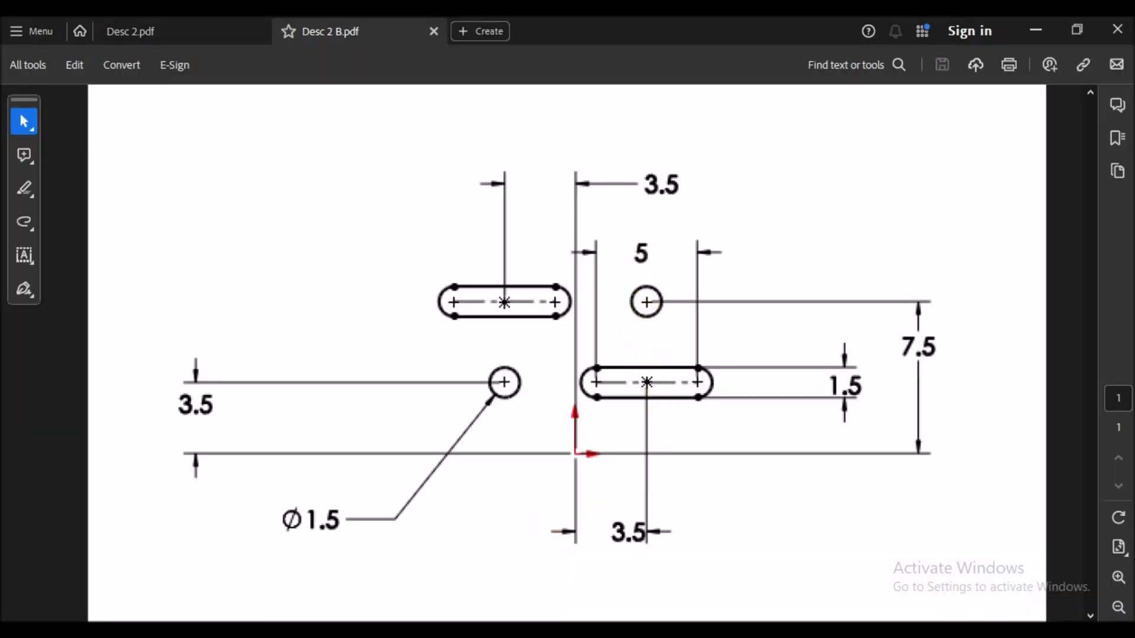
pyautogui.hotkey('alt', 'Tab')
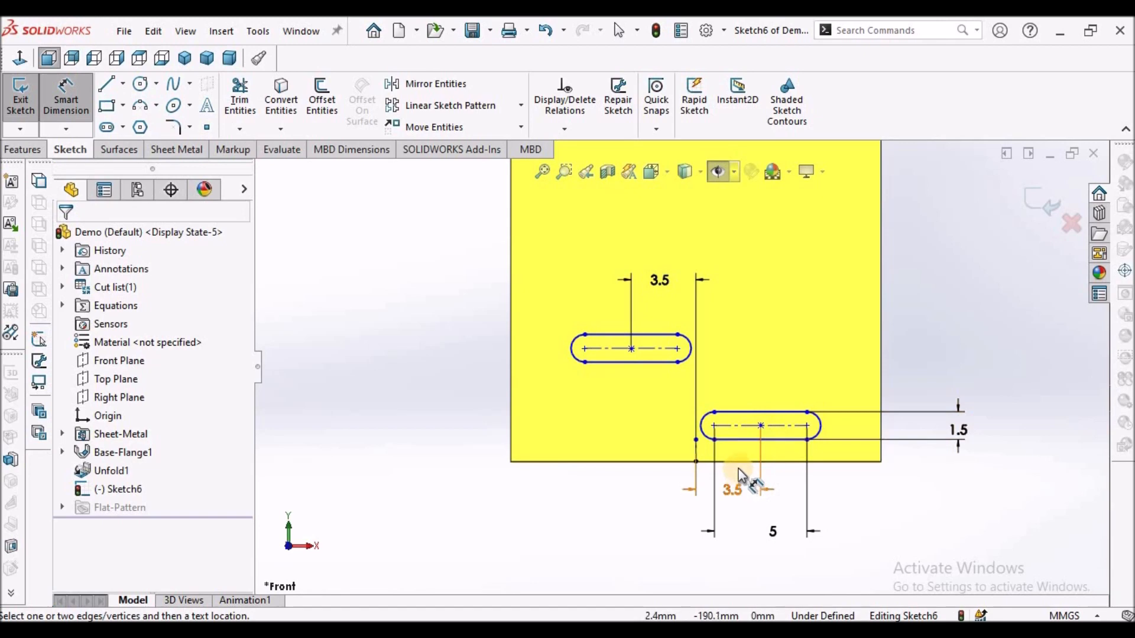
pyautogui.click(761, 425)
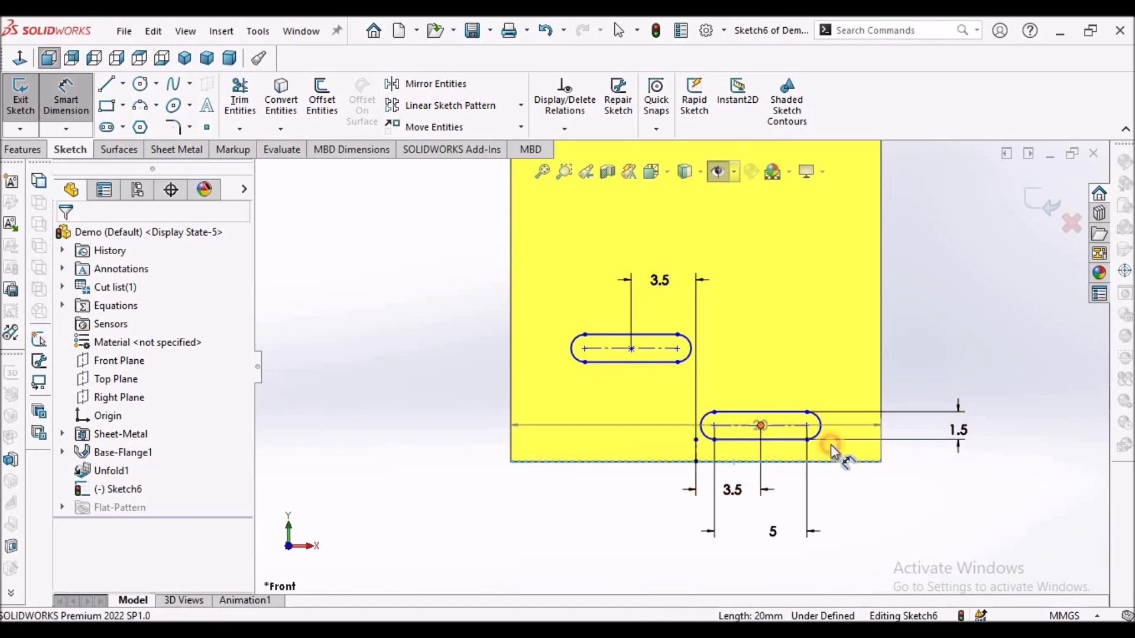
pyautogui.scroll(-2, 1037, 459)
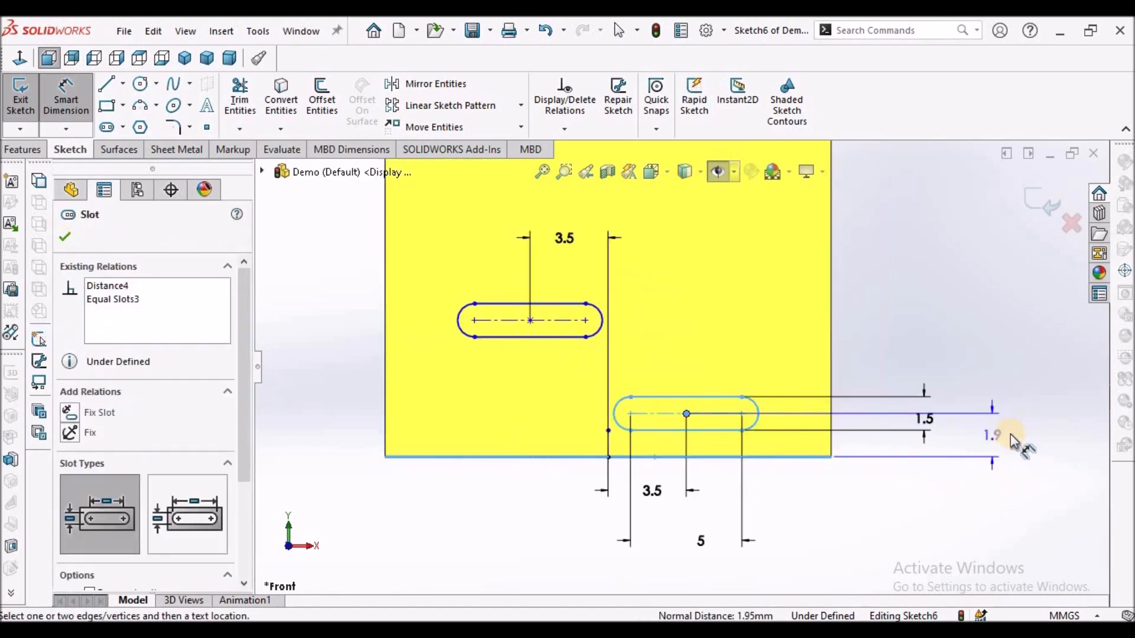
pyautogui.click(1009, 434)
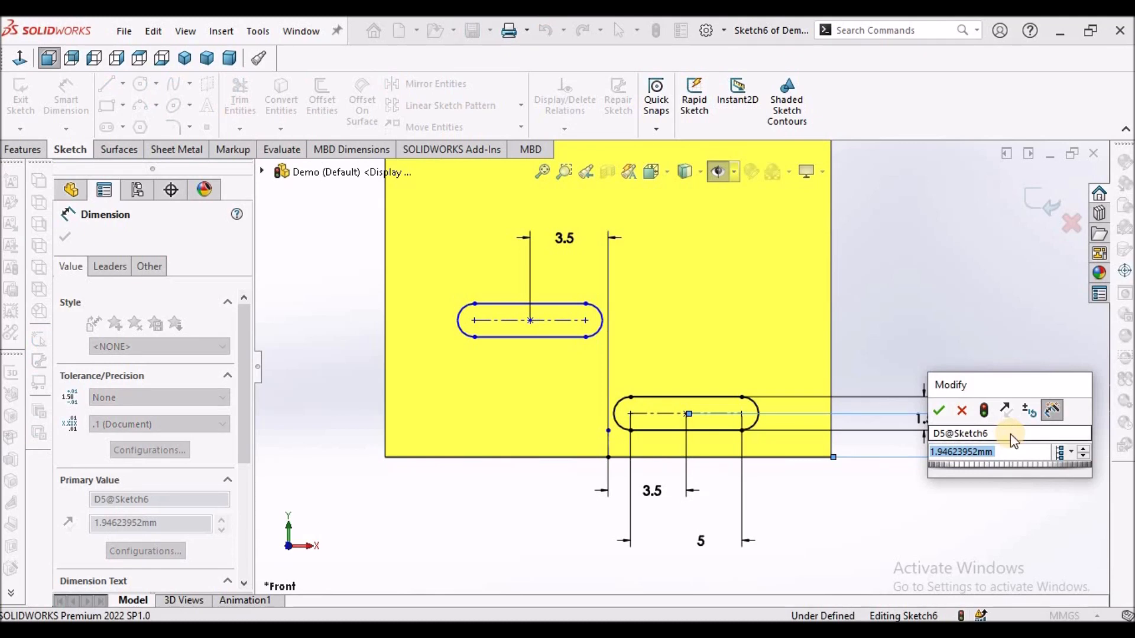
pyautogui.write('3.5')
pyautogui.press('Return')
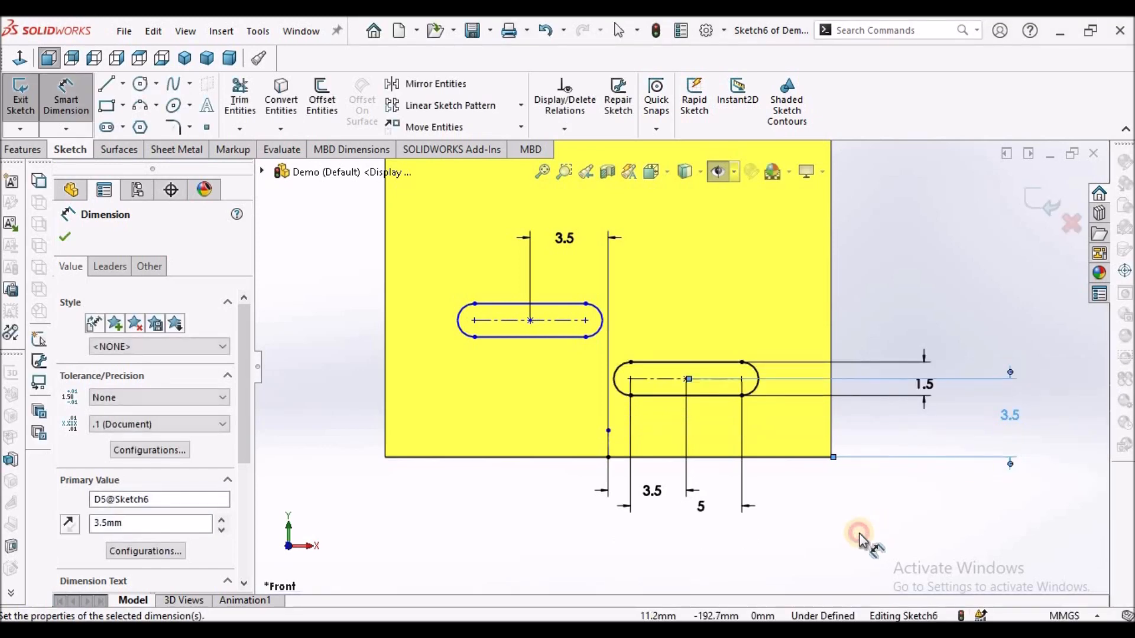
pyautogui.click(859, 533)
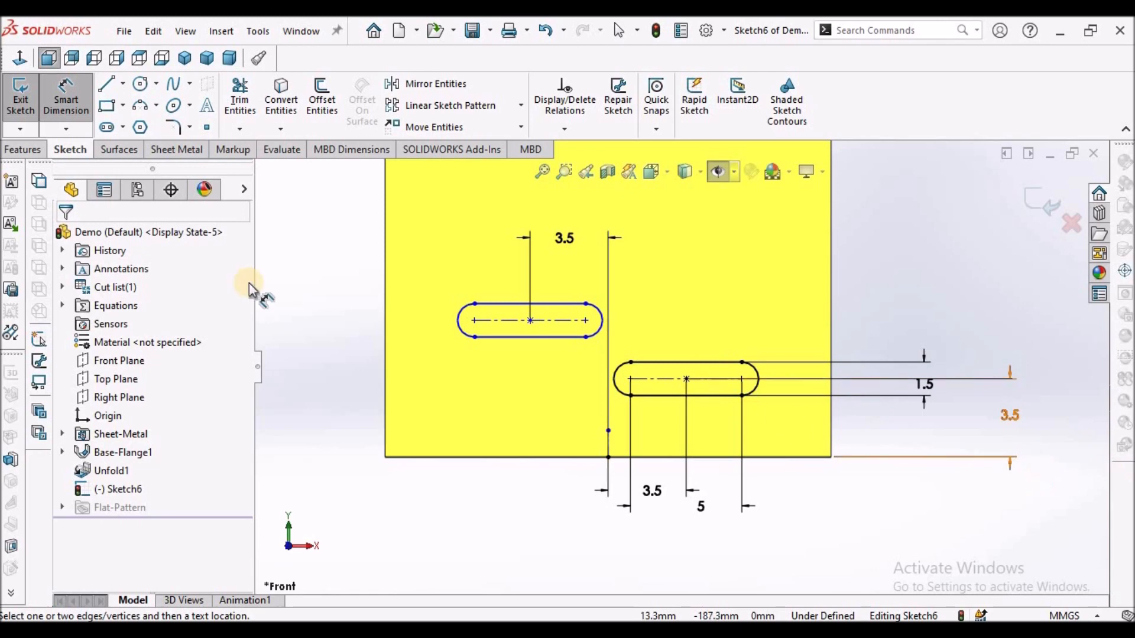
# Dimension the vertical distance from the strip's lower edge to the upper slot's centre point as 7.5 mm.
pyautogui.click(553, 457)
pyautogui.click(530, 320)
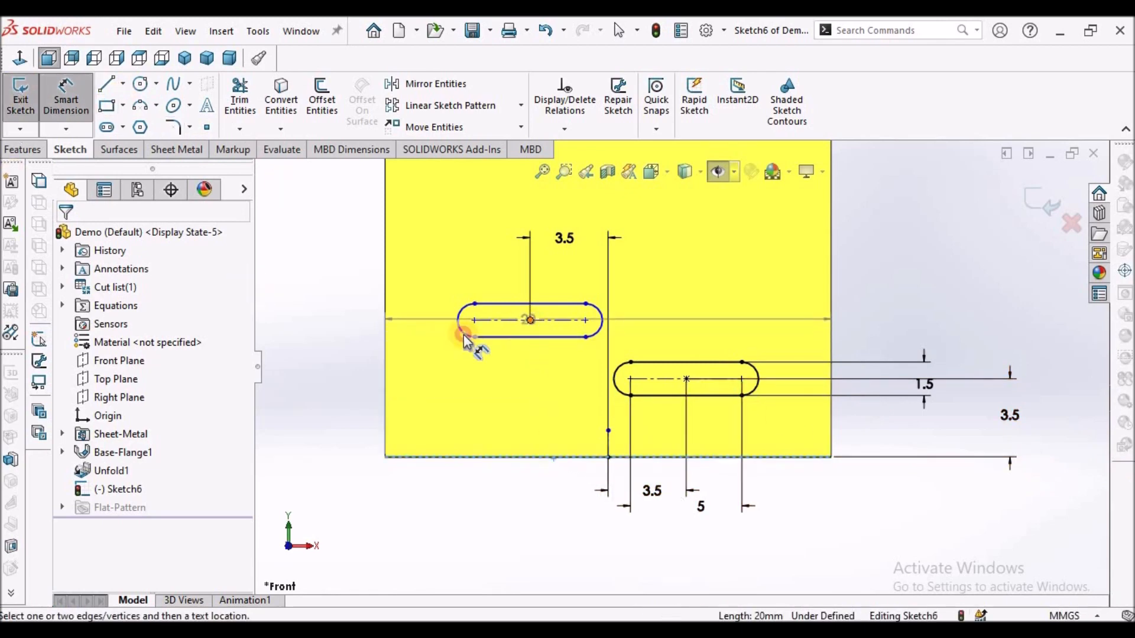
pyautogui.click(353, 390)
pyautogui.write('7.5')
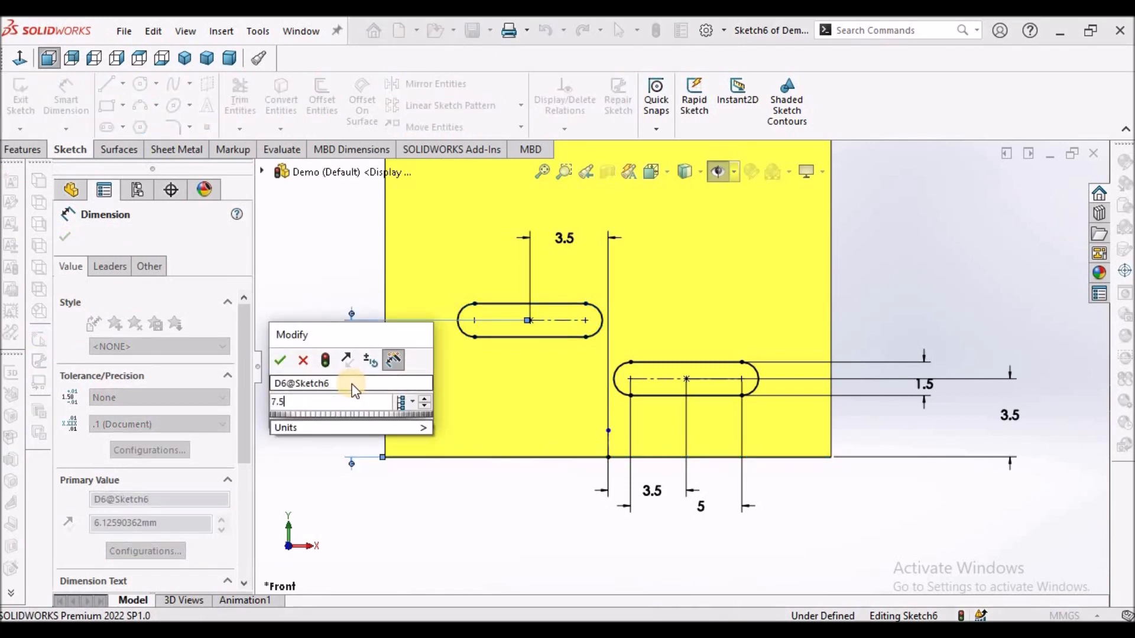
pyautogui.press('Return')
pyautogui.press('Escape')
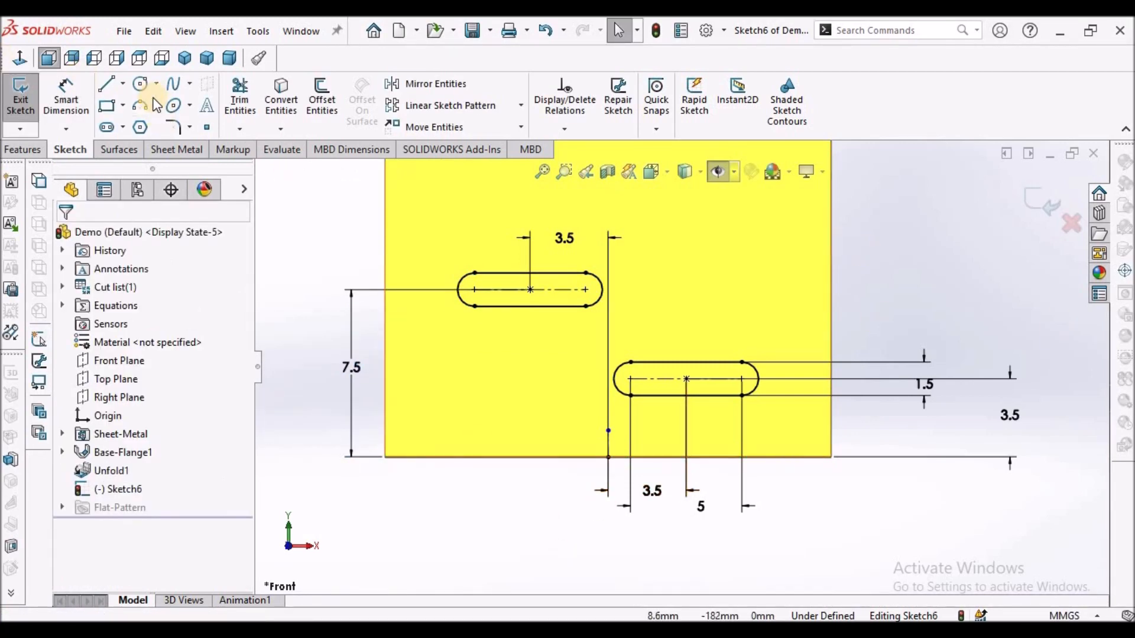
# Draw a circle about 2.3 mm in diameter below the upper slot and a slightly smaller circle above the lower slot.
pyautogui.click(140, 85)
pyautogui.click(531, 386)
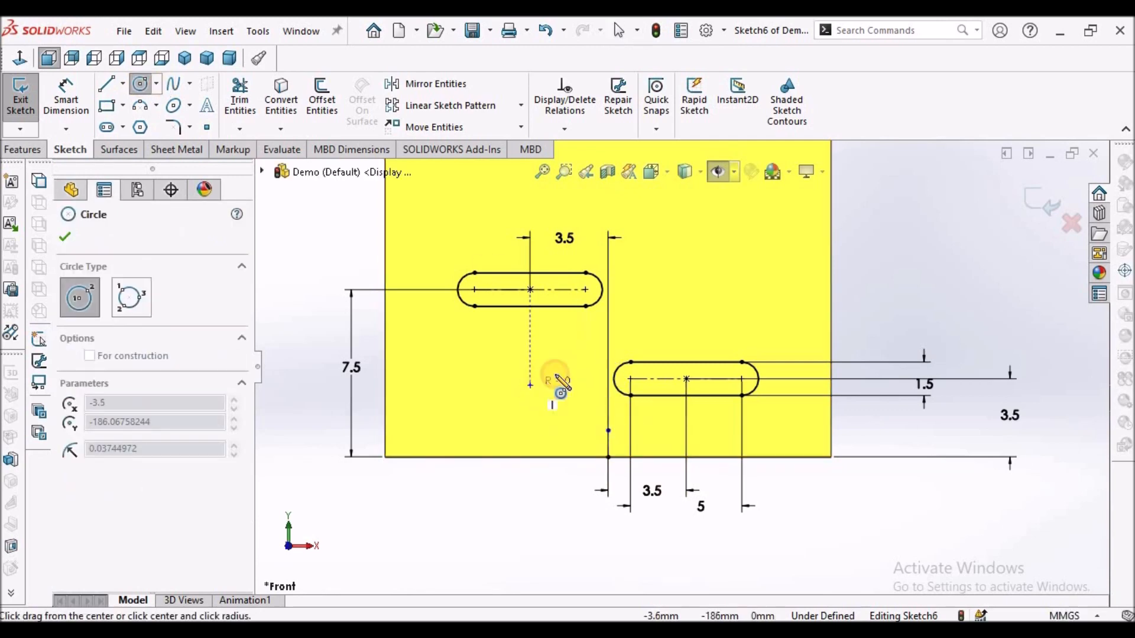
pyautogui.click(556, 381)
pyautogui.press('Escape')
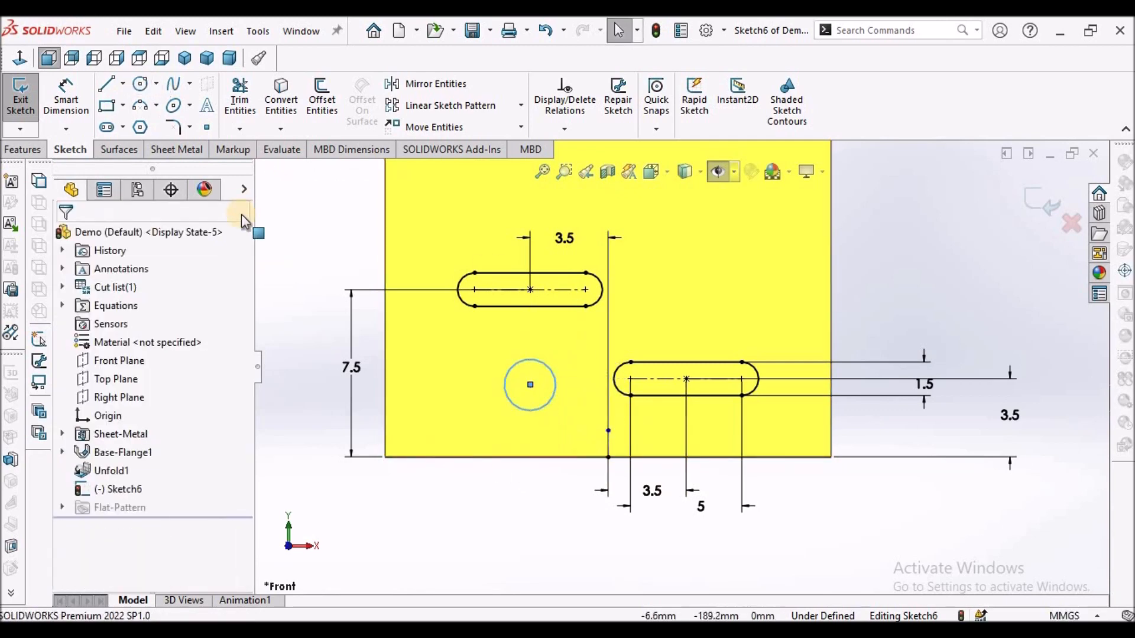
pyautogui.click(142, 86)
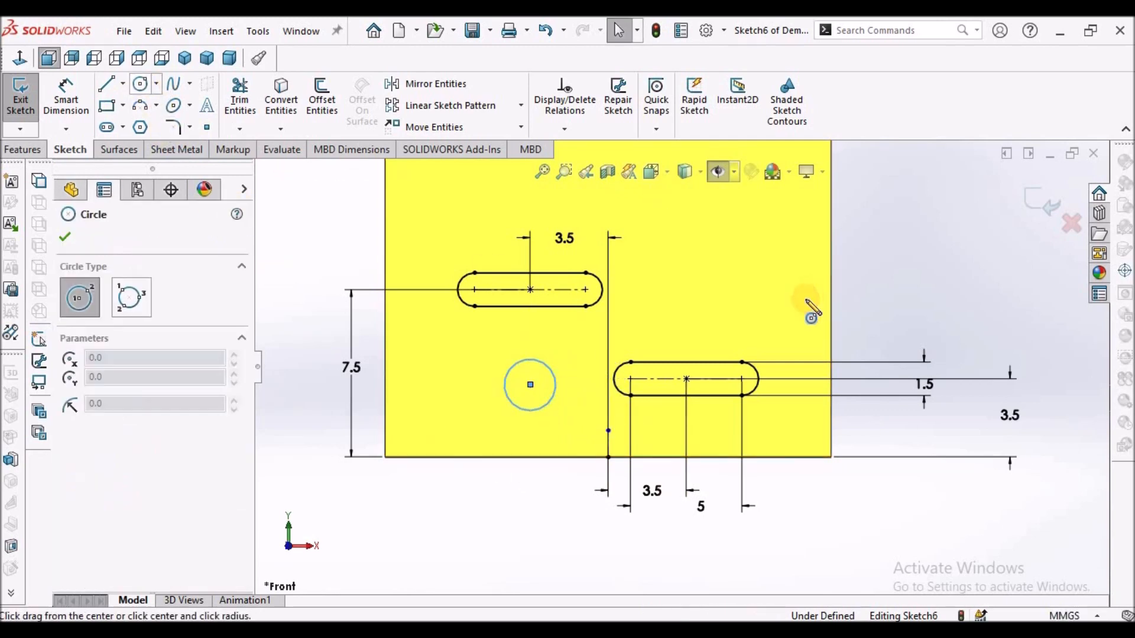
pyautogui.click(699, 272)
pyautogui.click(732, 269)
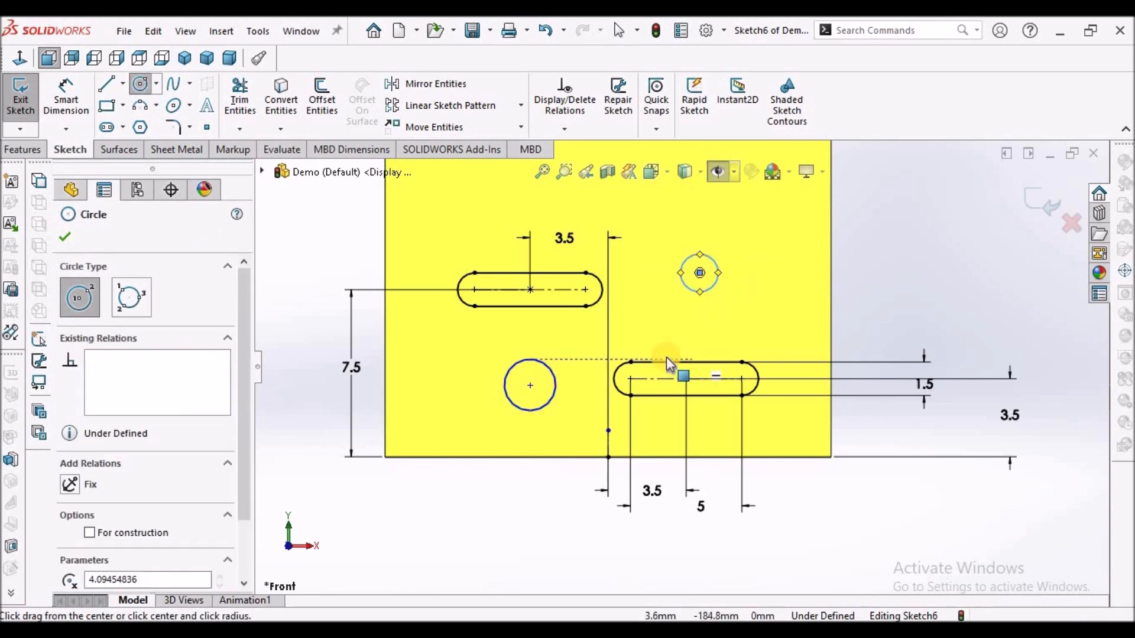
pyautogui.press('Escape')
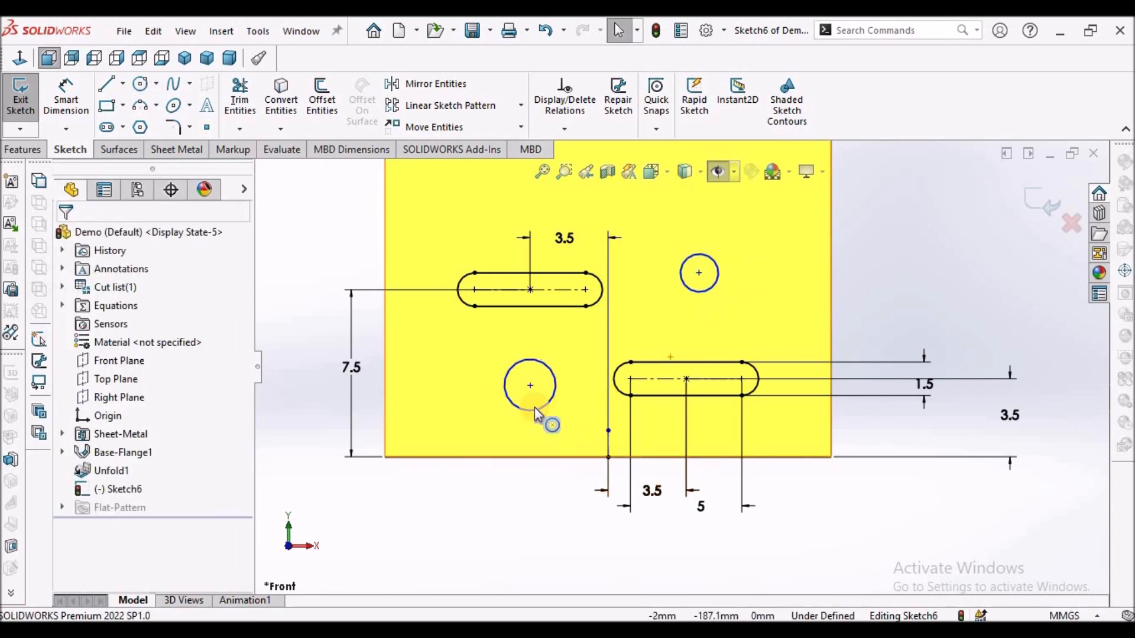
# Apply an Equal relation between the two circles.
pyautogui.click(534, 410)
pyautogui.keyDown('ctrl'); pyautogui.click(694, 292); pyautogui.keyUp('ctrl')
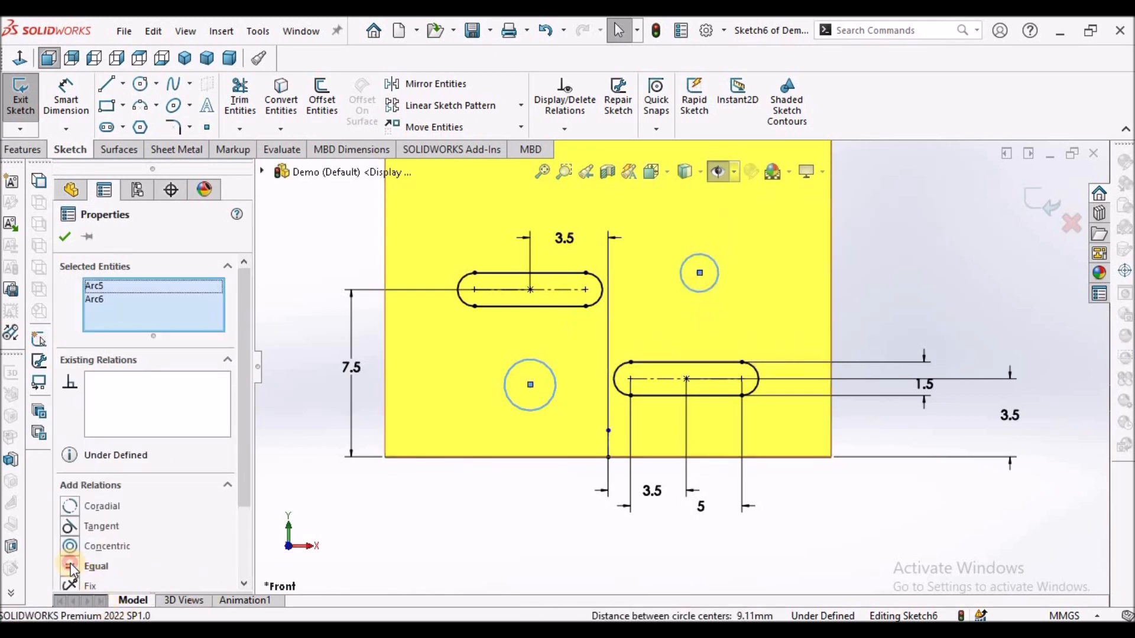
pyautogui.click(71, 566)
pyautogui.click(64, 237)
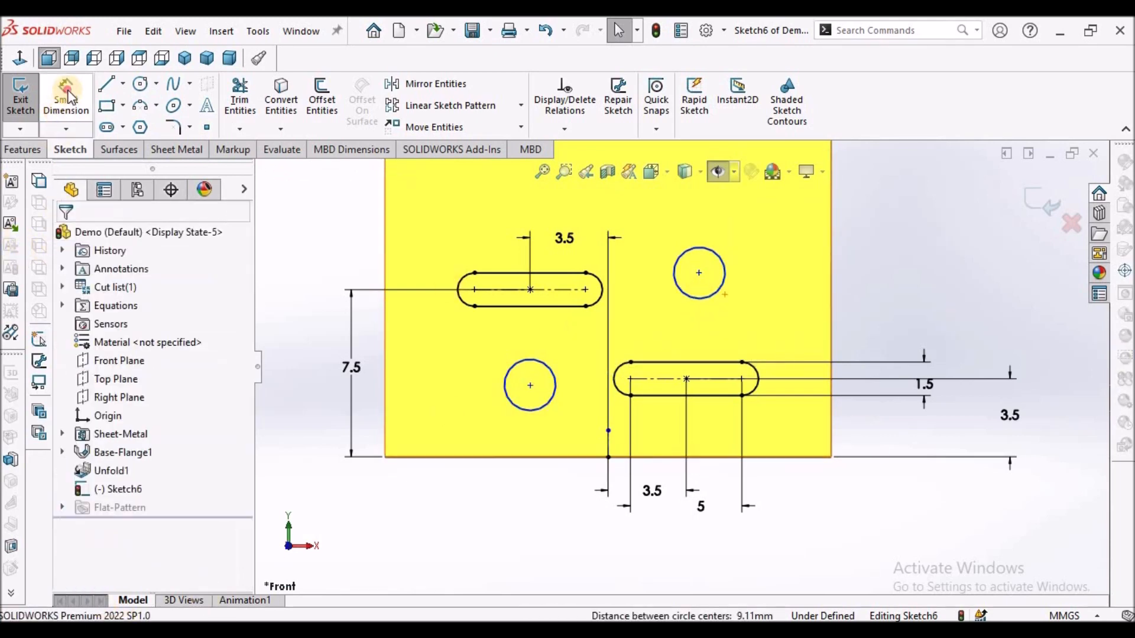
# Dimension the diameter of the circle below the upper slot as 1.5 mm.
pyautogui.click(69, 96)
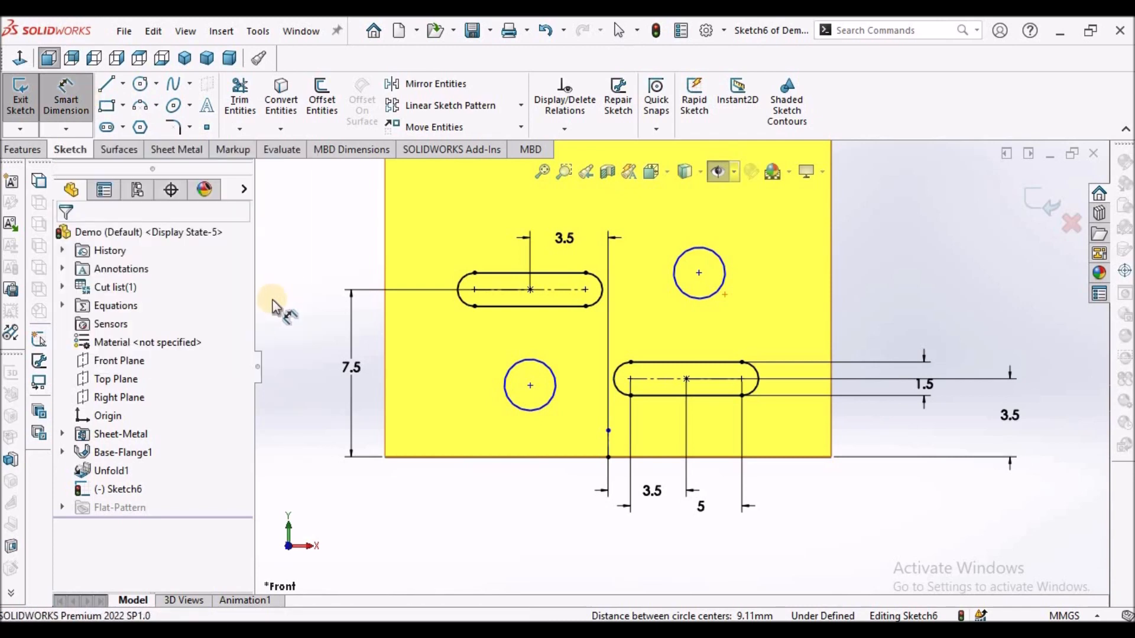
pyautogui.click(524, 415)
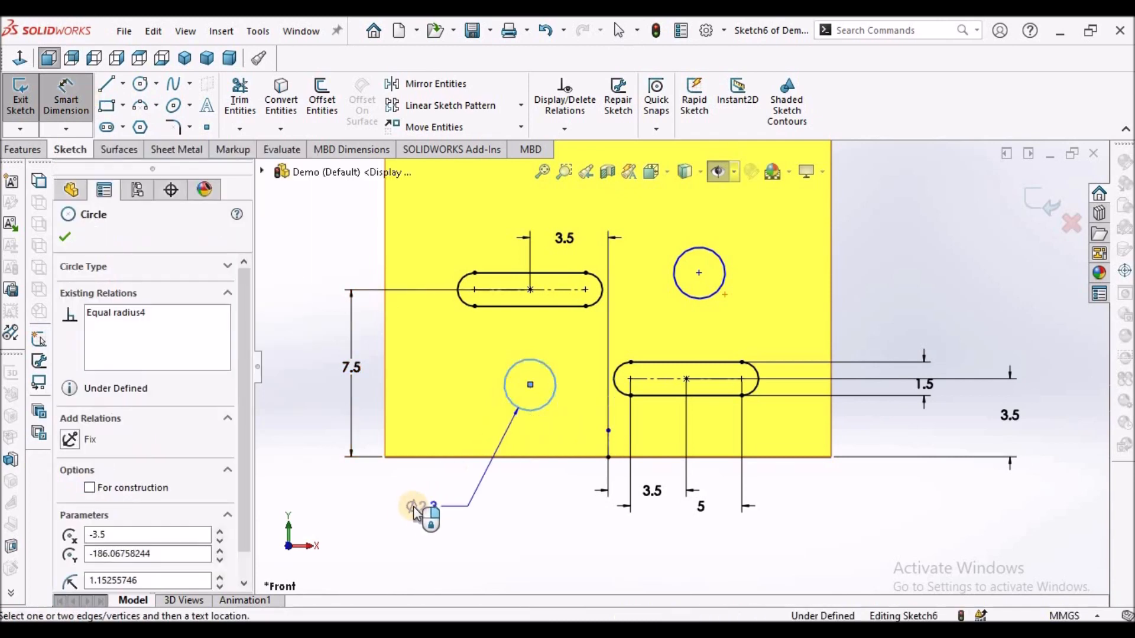
pyautogui.click(408, 507)
pyautogui.write('1.5')
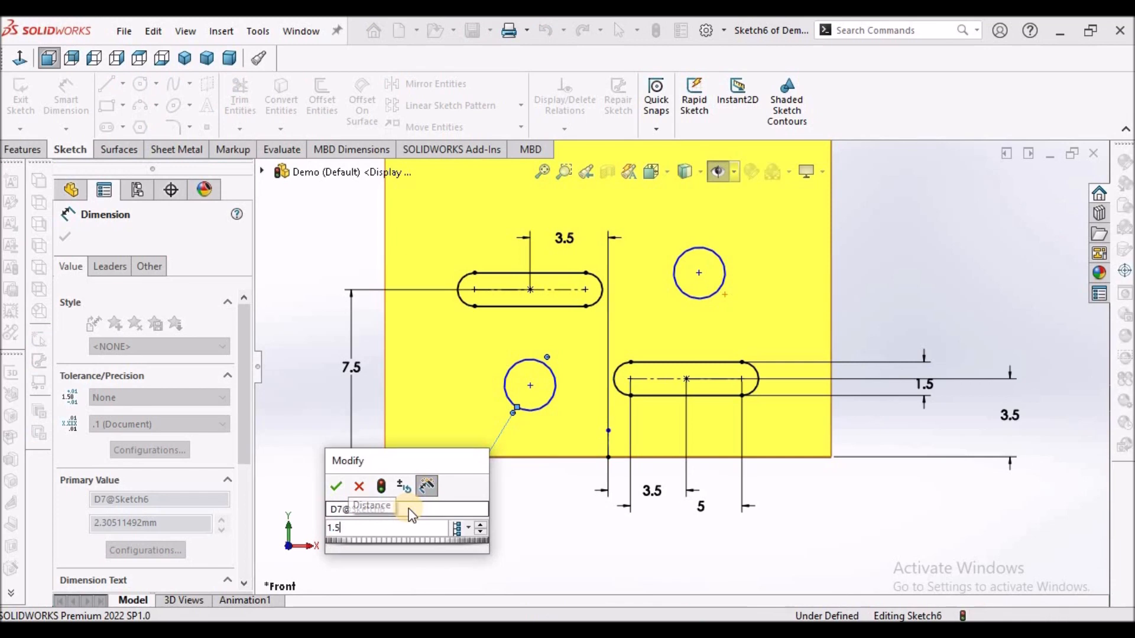
pyautogui.press('Return')
pyautogui.press('Escape')
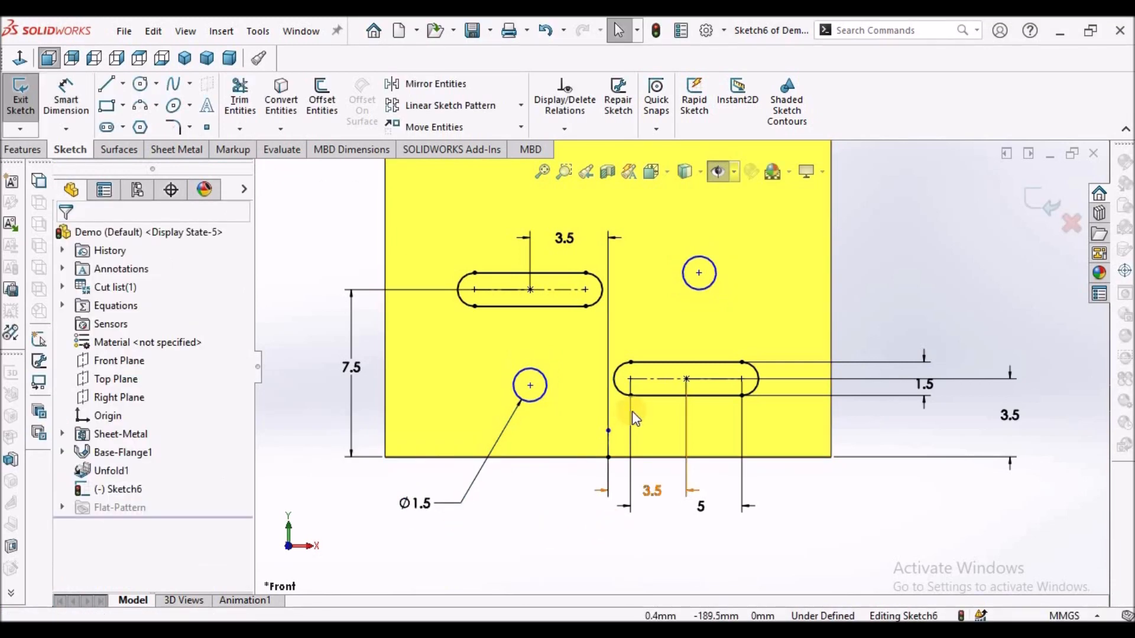
# Apply a Horizontal relation between the lower circle's centre and the lower slot's centre point.
pyautogui.click(529, 386)
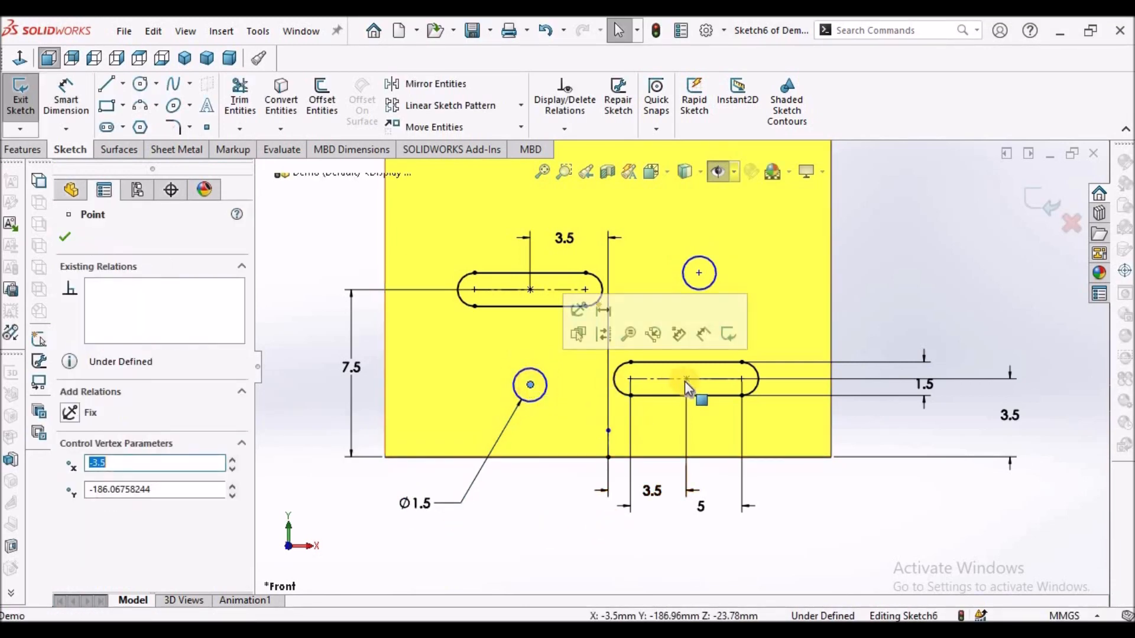
pyautogui.keyDown('ctrl'); pyautogui.click(686, 378); pyautogui.keyUp('ctrl')
pyautogui.click(70, 525)
pyautogui.click(66, 235)
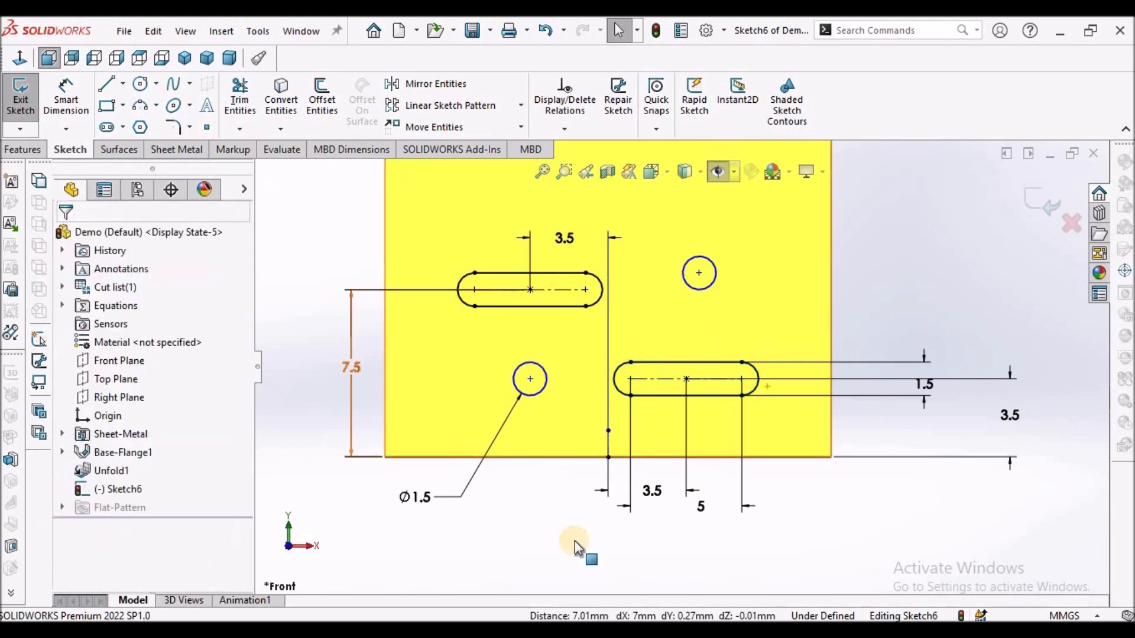
# Apply a Vertical relation between the upper slot's centre point and the lower circle's centre.
pyautogui.click(531, 287)
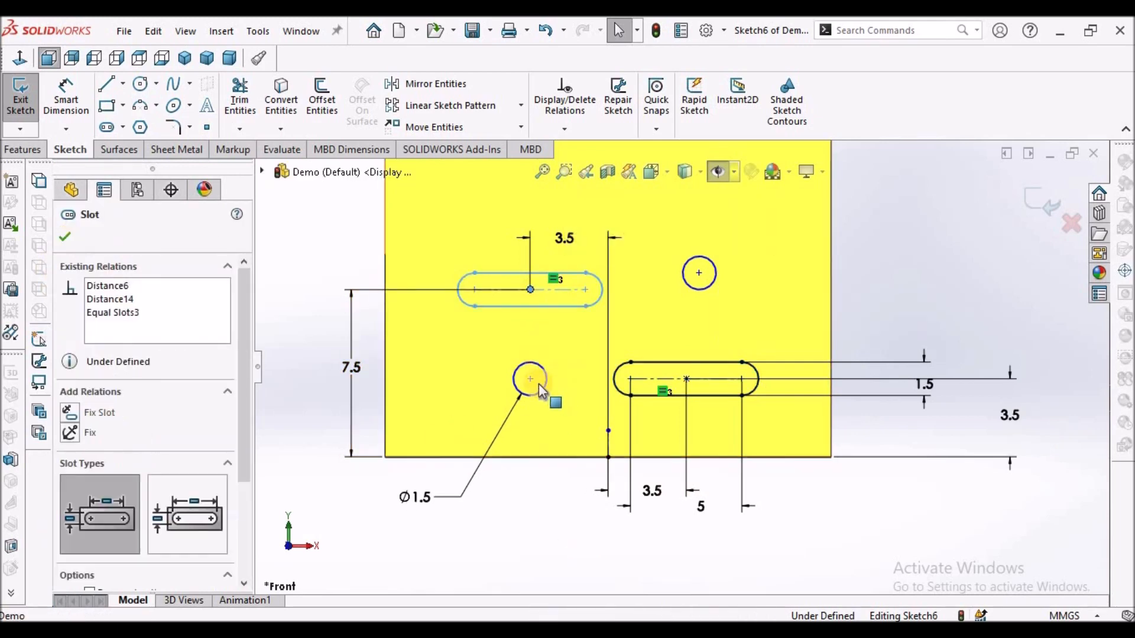
pyautogui.keyDown('ctrl'); pyautogui.click(530, 378); pyautogui.keyUp('ctrl')
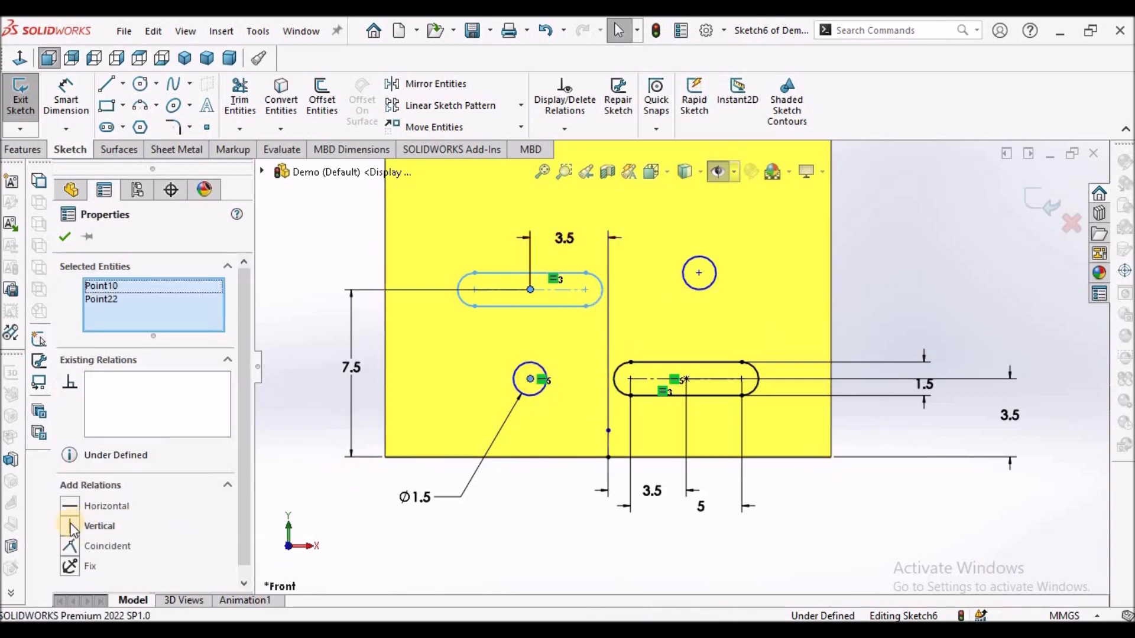
pyautogui.click(70, 527)
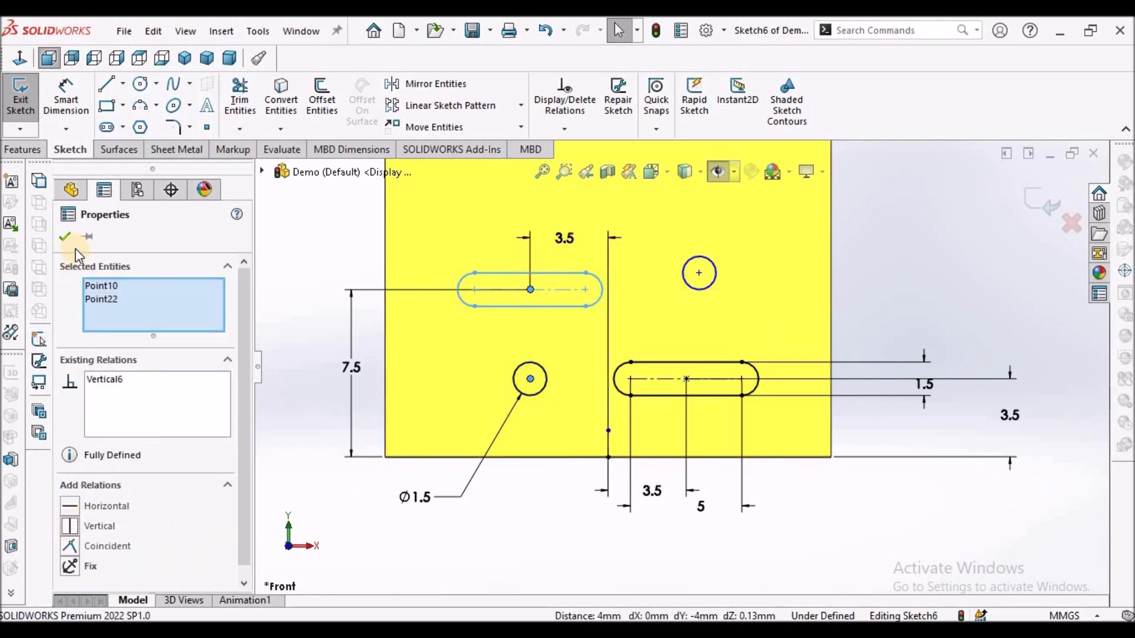
pyautogui.click(563, 509)
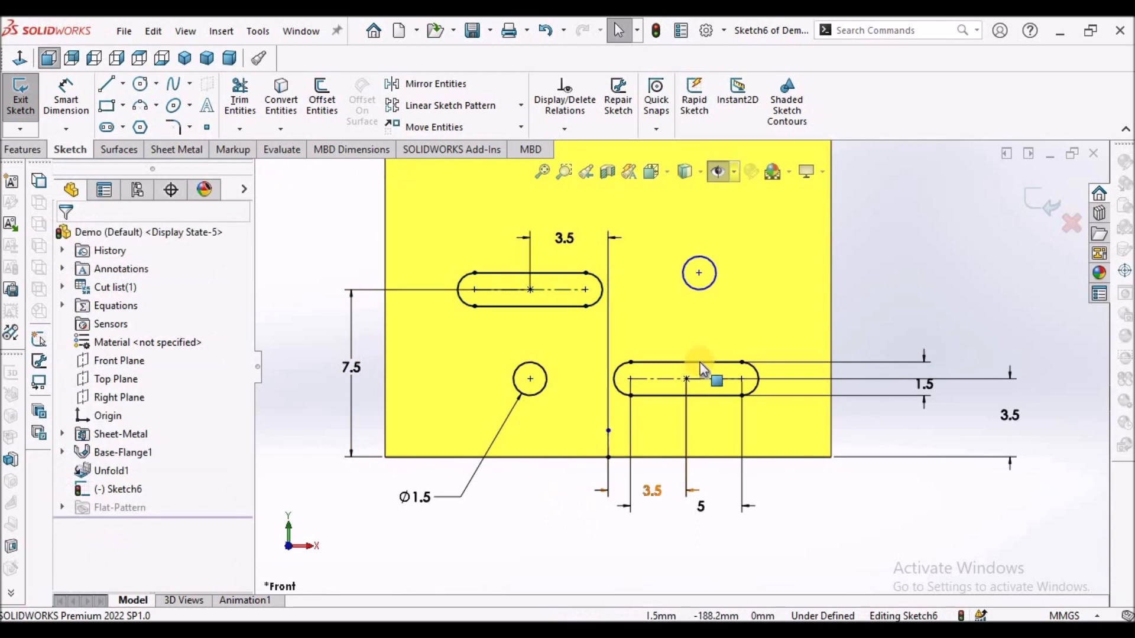
# Apply a Vertical relation between the lower slot's centre point and the upper circle's centre.
pyautogui.click(687, 381)
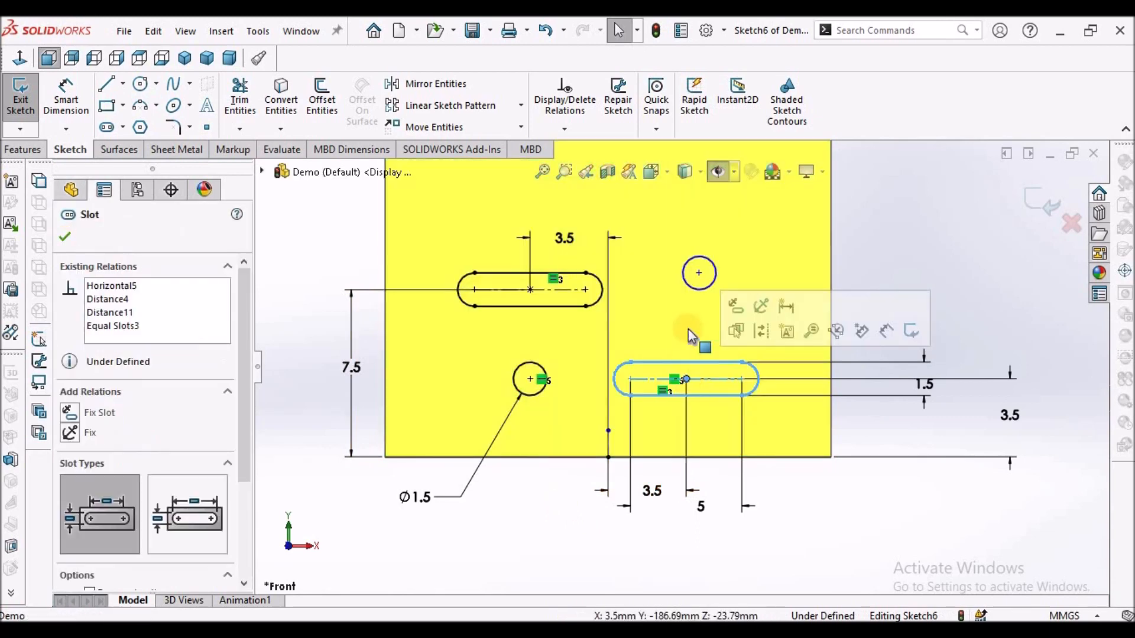
pyautogui.keyDown('ctrl'); pyautogui.click(698, 273); pyautogui.keyUp('ctrl')
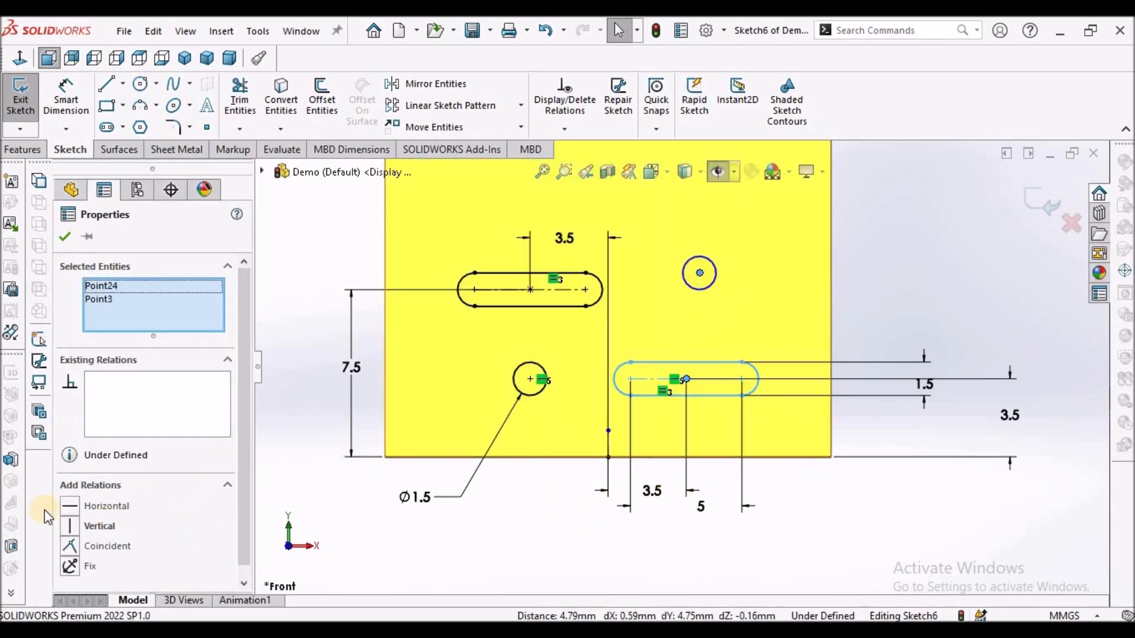
pyautogui.click(74, 527)
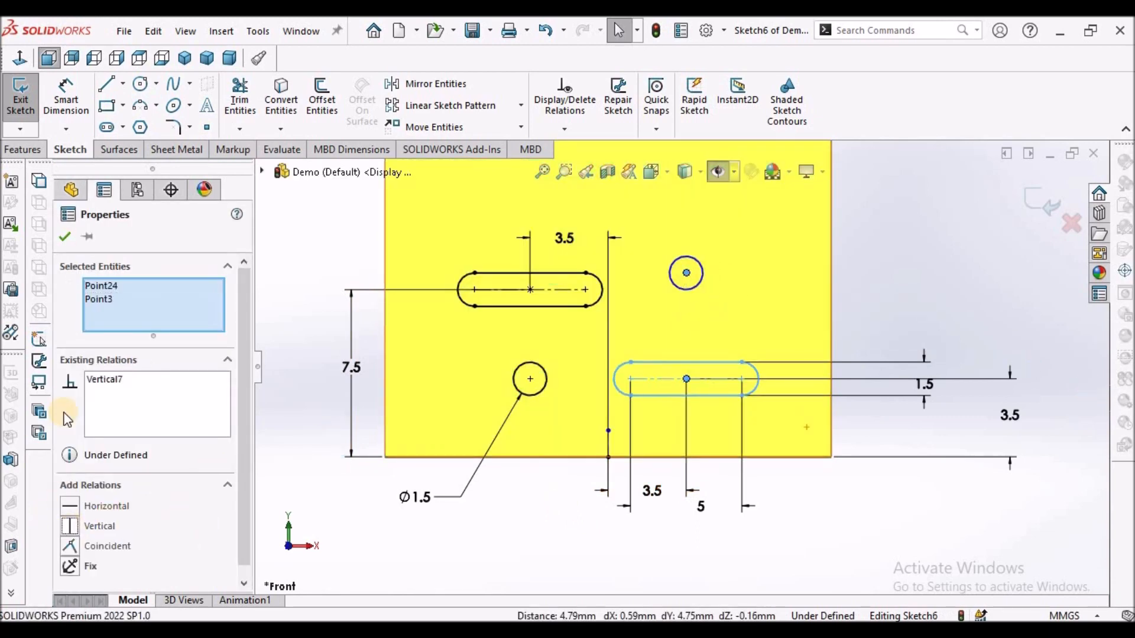
pyautogui.click(65, 237)
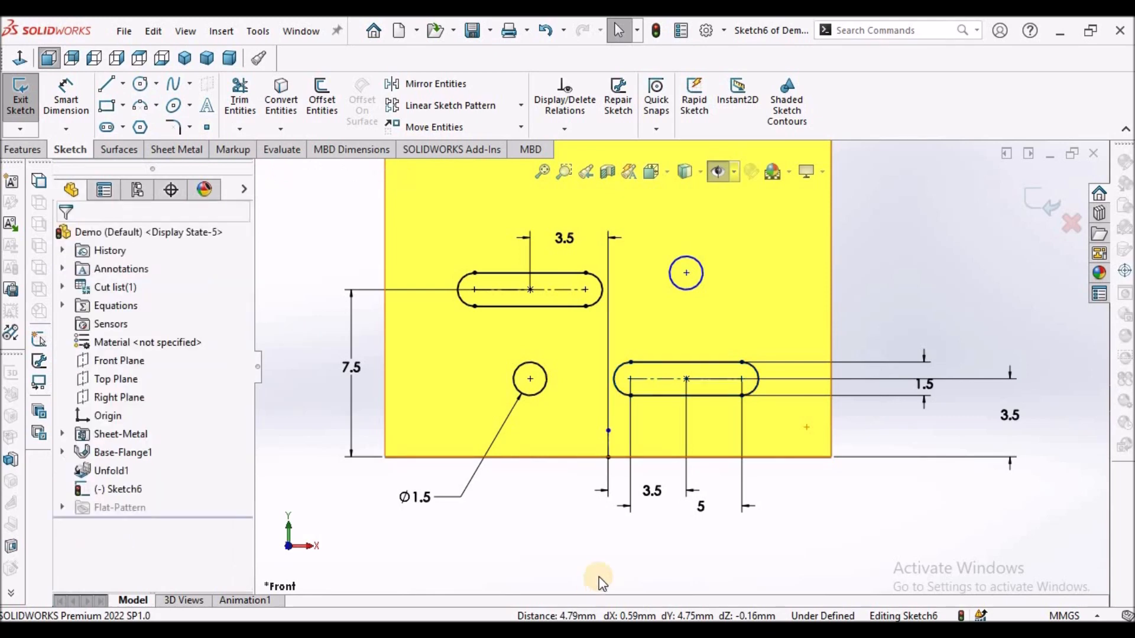
# Apply a Horizontal relation between the upper slot's centre point and the upper circle's centre.
pyautogui.click(529, 291)
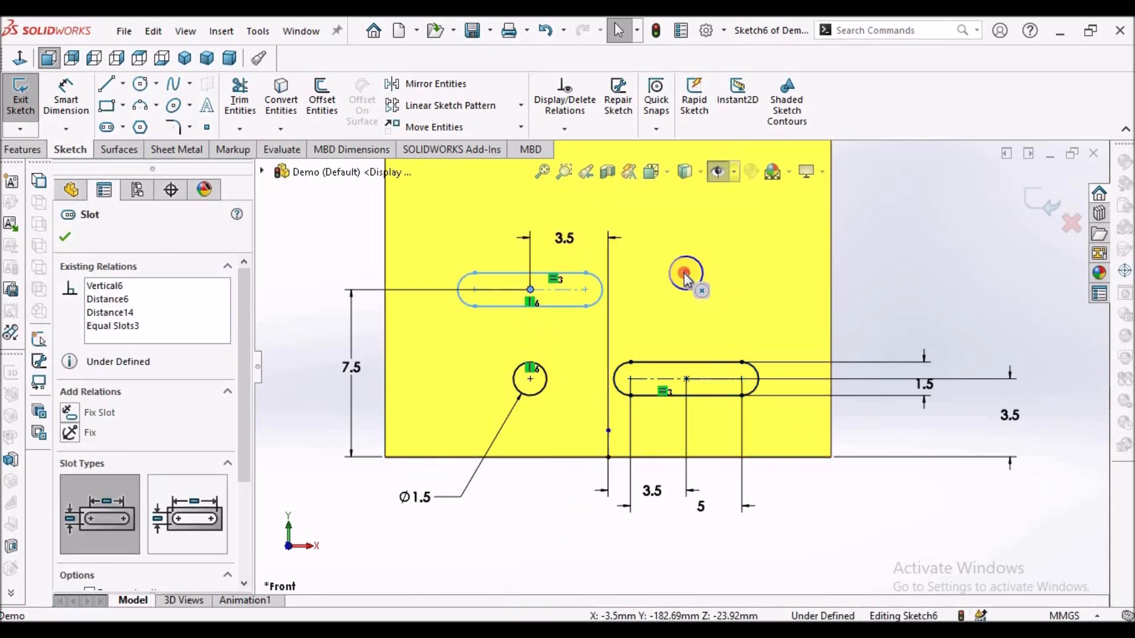
pyautogui.keyDown('ctrl'); pyautogui.click(685, 273); pyautogui.keyUp('ctrl')
pyautogui.click(66, 506)
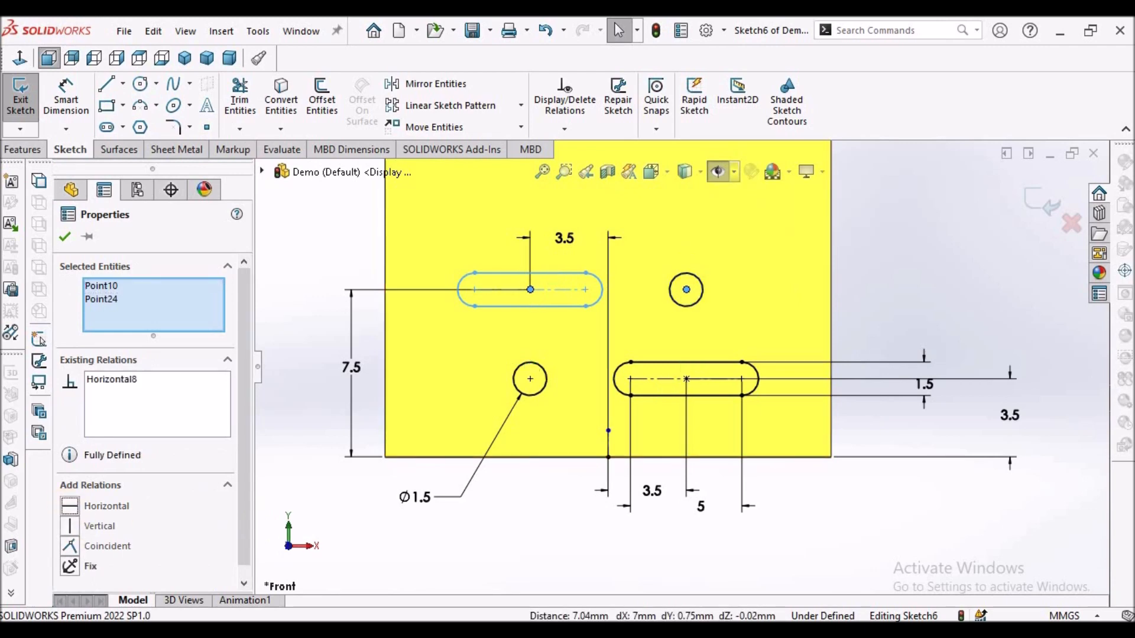
pyautogui.click(66, 237)
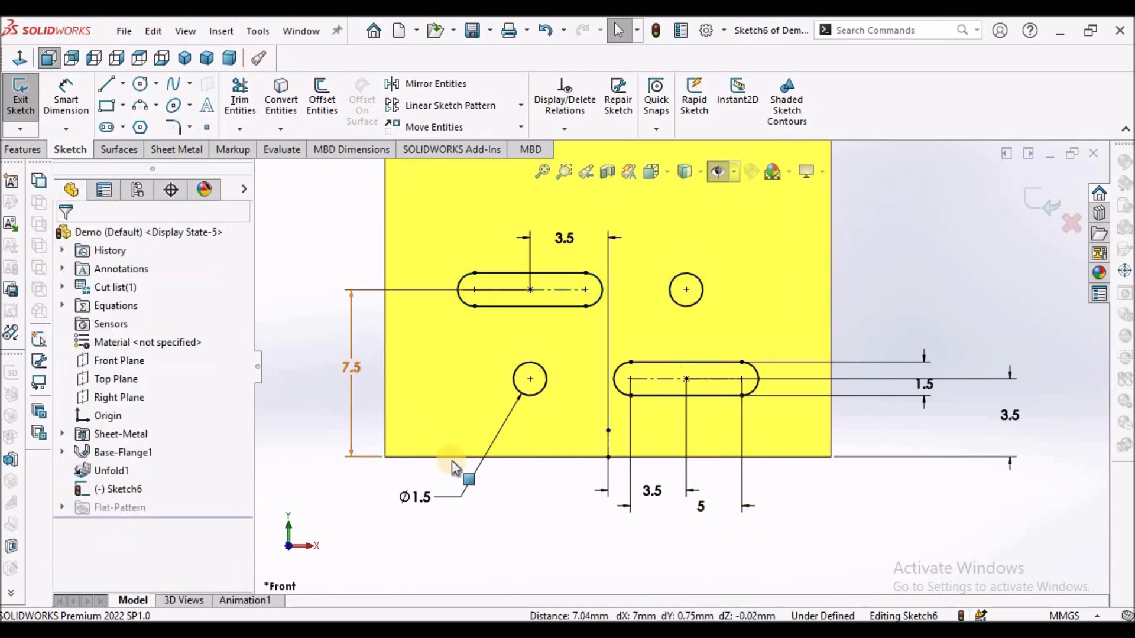
# Cut the two slots and two holes through the strip with a Blind extruded cut linked to the sheet thickness.
pyautogui.scroll(2, 677, 361)
pyautogui.click(683, 331)
pyautogui.scroll(-3, 682, 331)
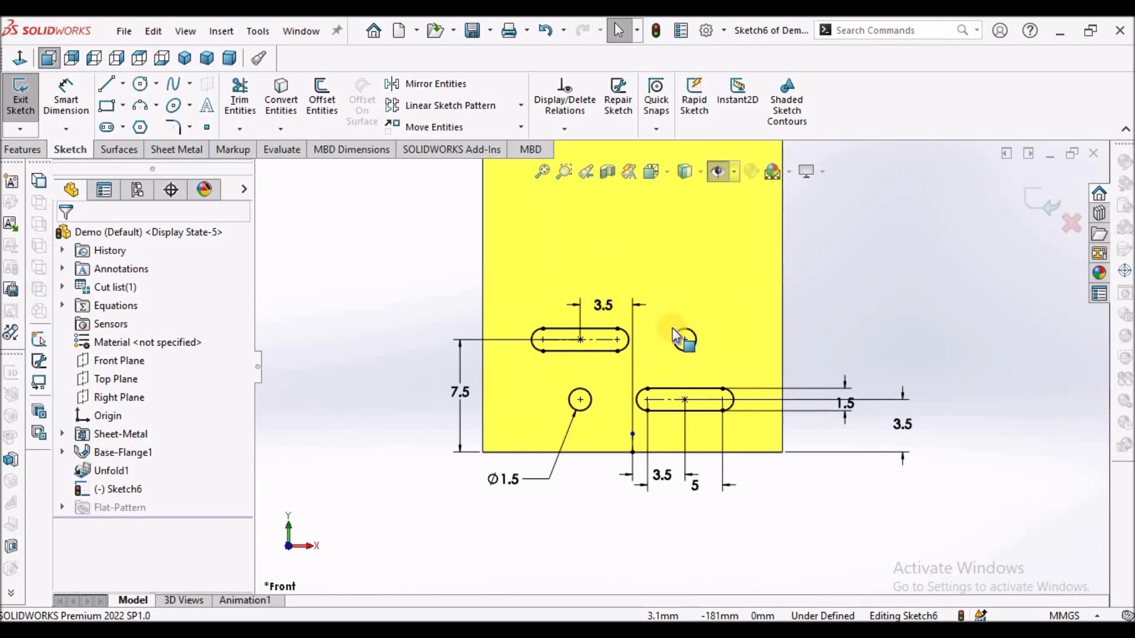
pyautogui.click(188, 149)
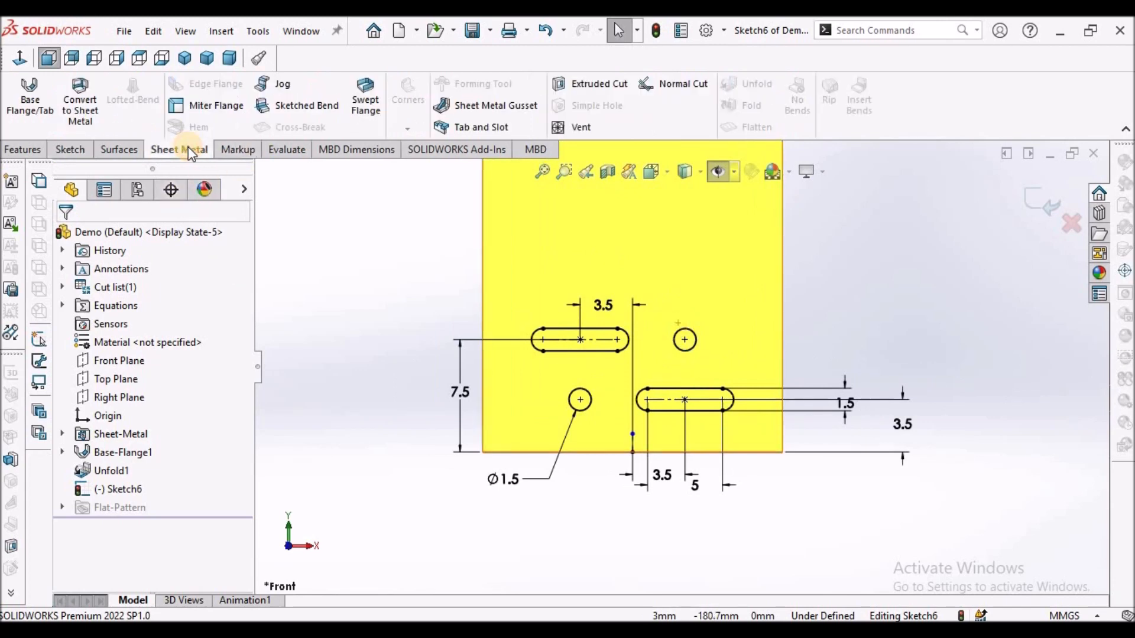
pyautogui.click(615, 81)
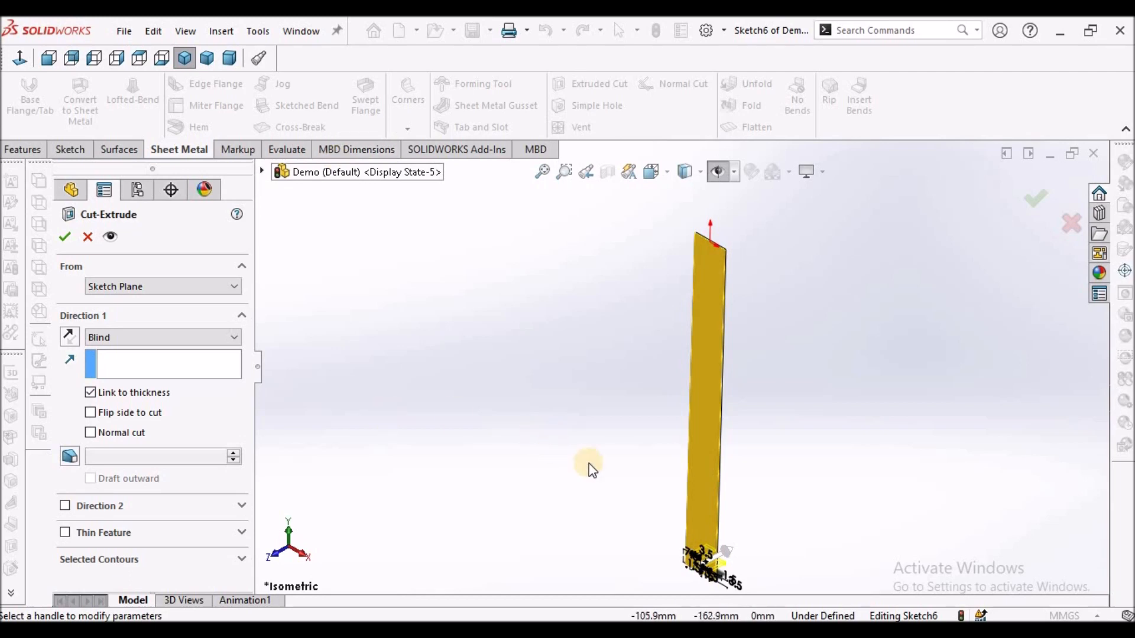
pyautogui.scroll(-2, 690, 533)
pyautogui.scroll(-3, 691, 533)
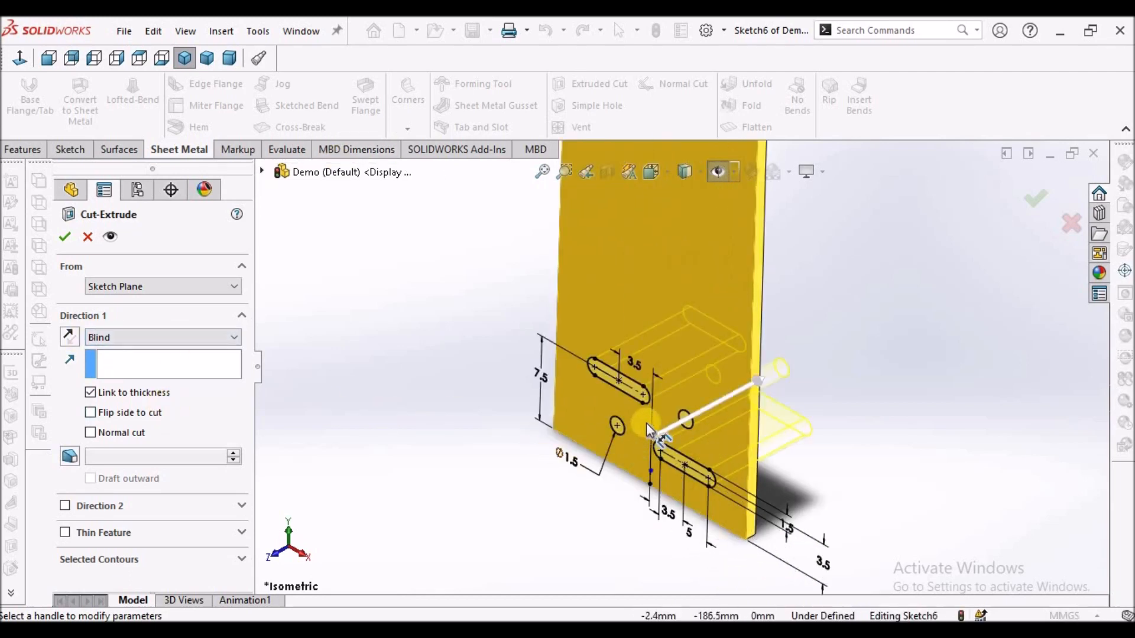
pyautogui.scroll(-1, 647, 423)
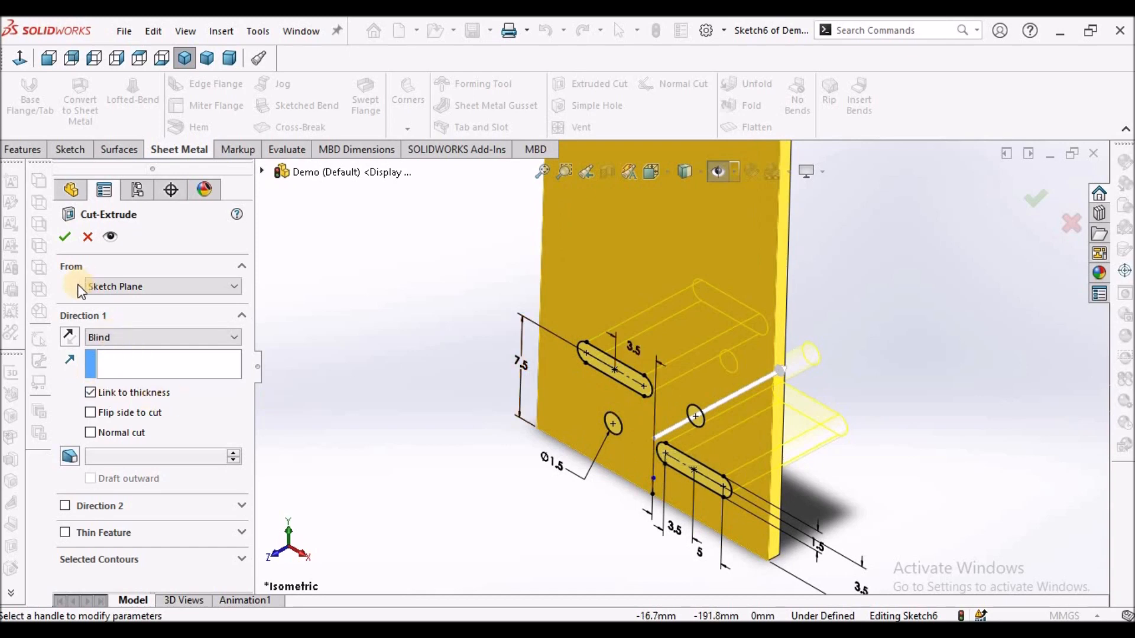
pyautogui.click(65, 237)
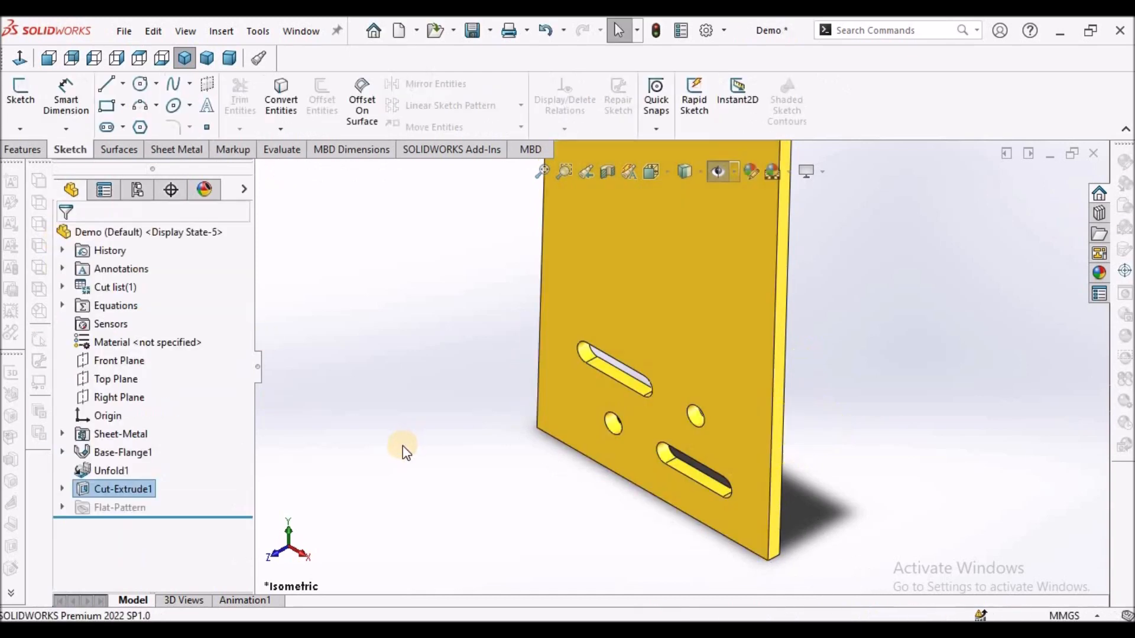
# Switch to Desc 2.pdf to examine the cuff bracelet's repeated cutout pattern, and return to the Demo part in SOLIDWORKS.
pyautogui.moveTo(598, 382); pyautogui.dragTo(700, 308, button='middle')
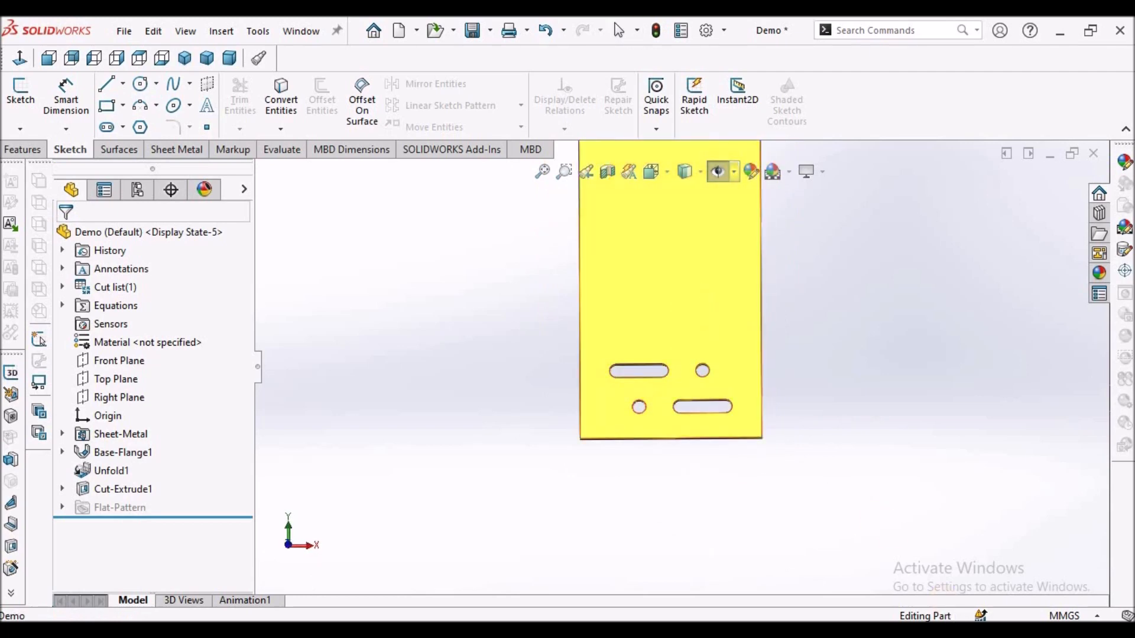
pyautogui.moveTo(413, 630)
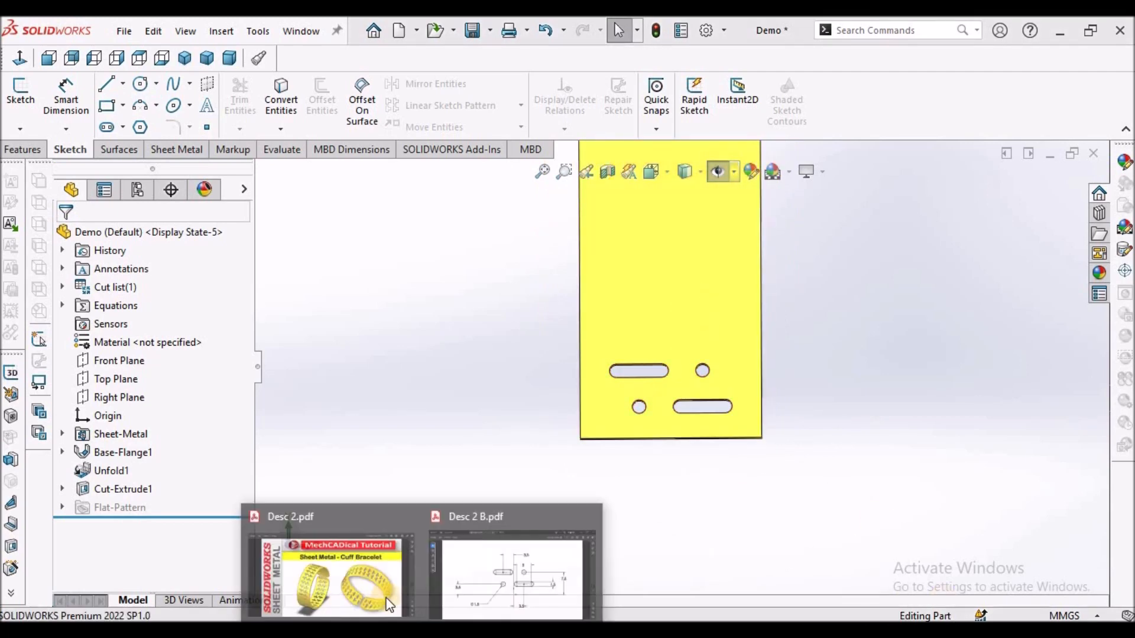
pyautogui.click(360, 576)
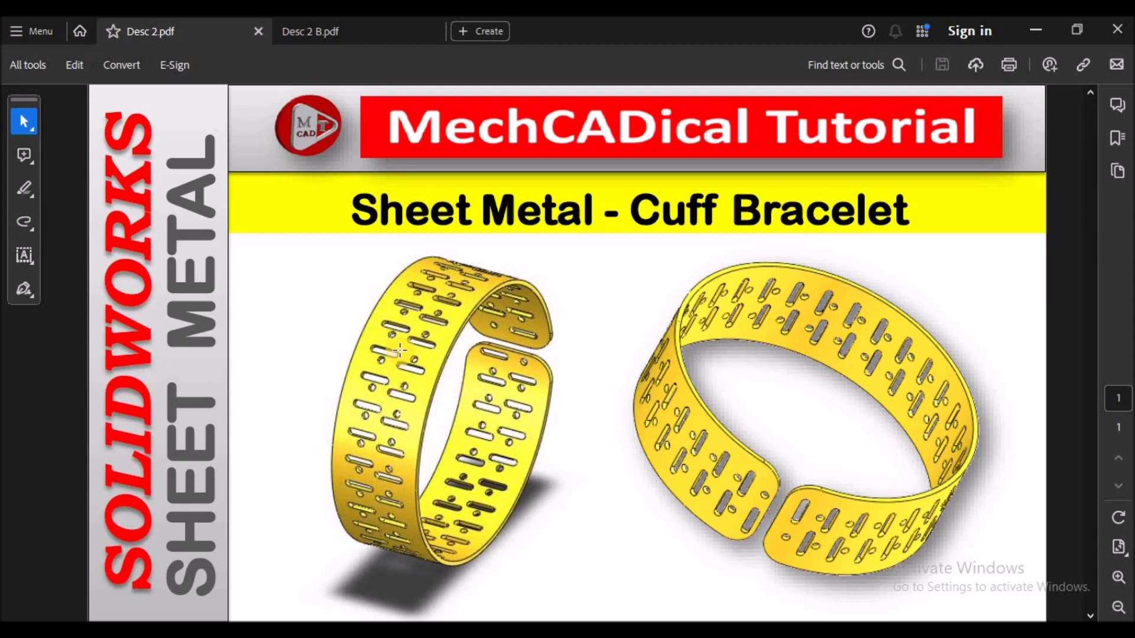
pyautogui.hotkey('alt', 'Tab')
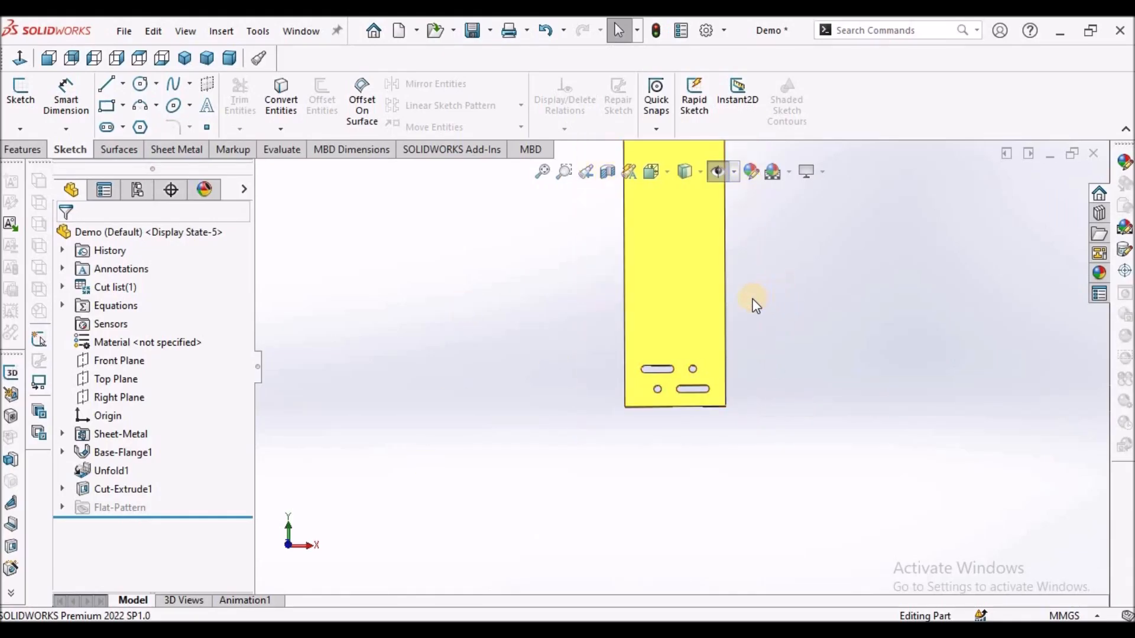
# Start a Fill Pattern using the unfolded strip's large front face as the fill boundary.
pyautogui.scroll(-2, 769, 328)
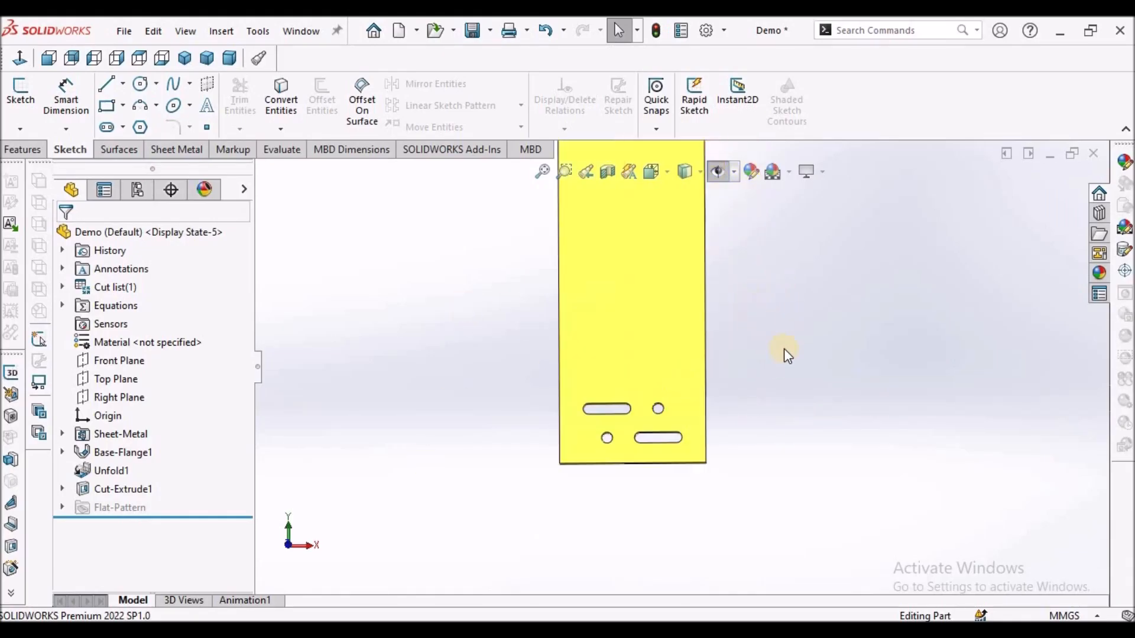
pyautogui.click(22, 150)
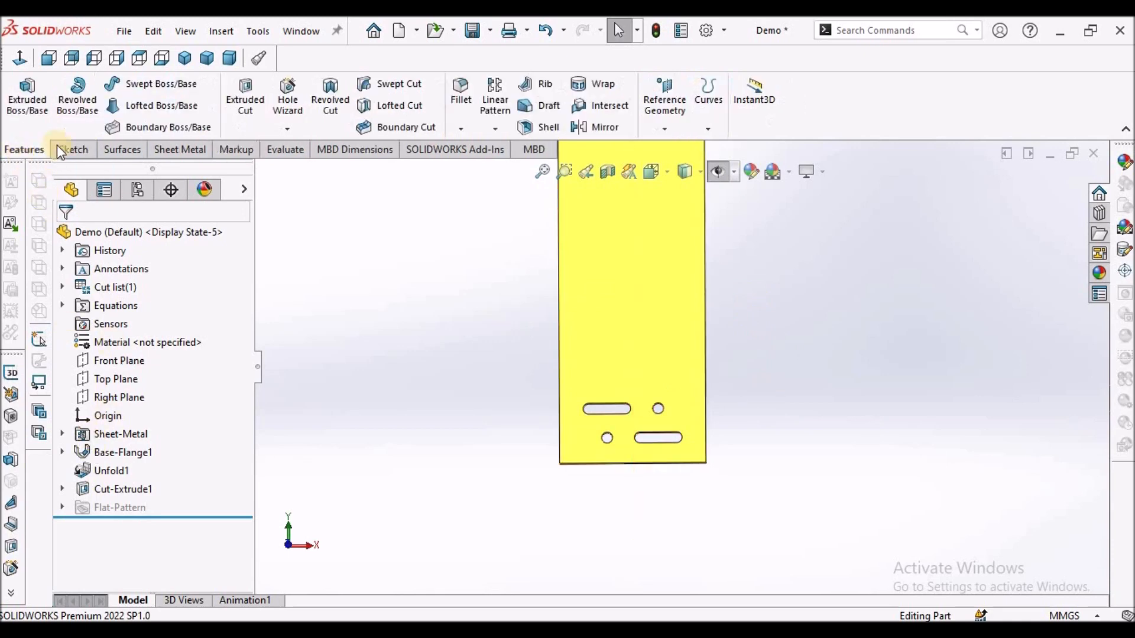
pyautogui.click(502, 128)
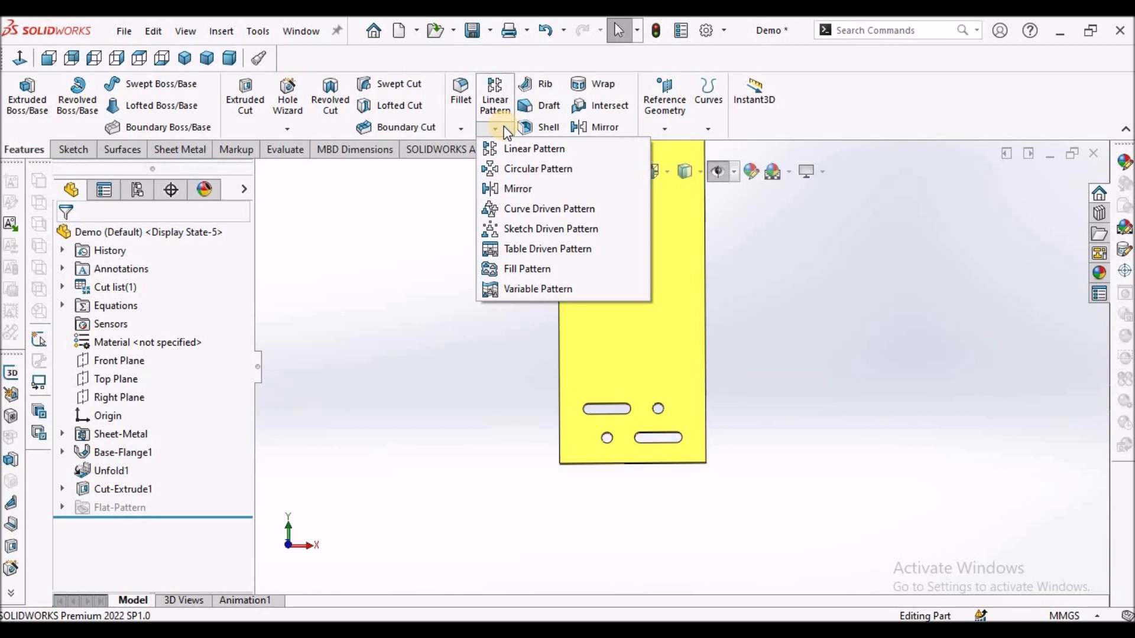
pyautogui.click(518, 268)
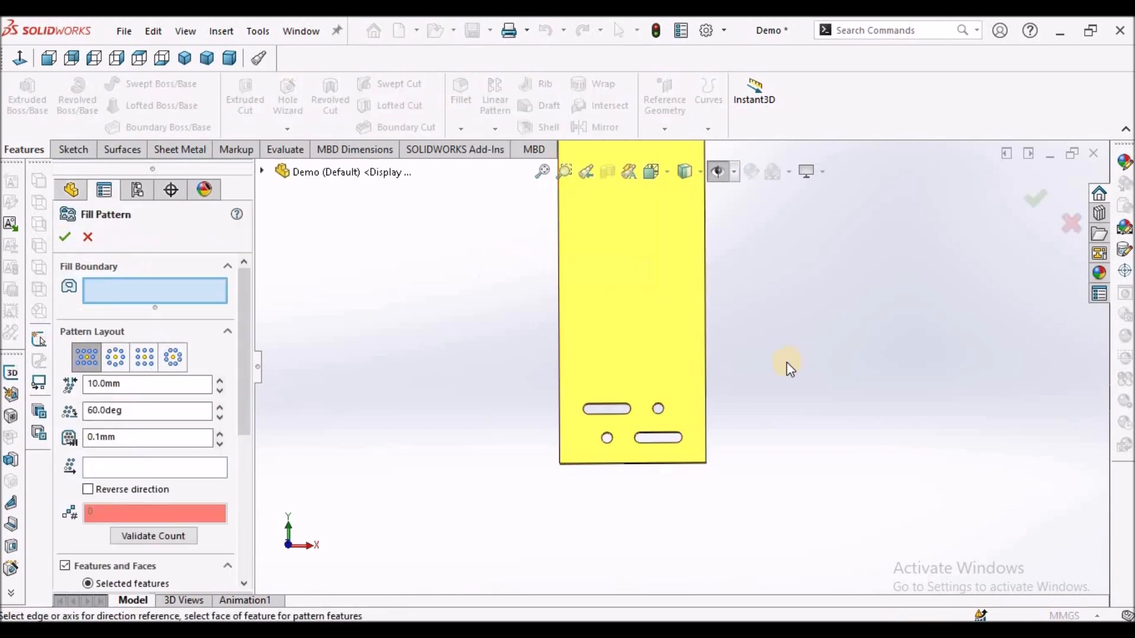
pyautogui.click(637, 296)
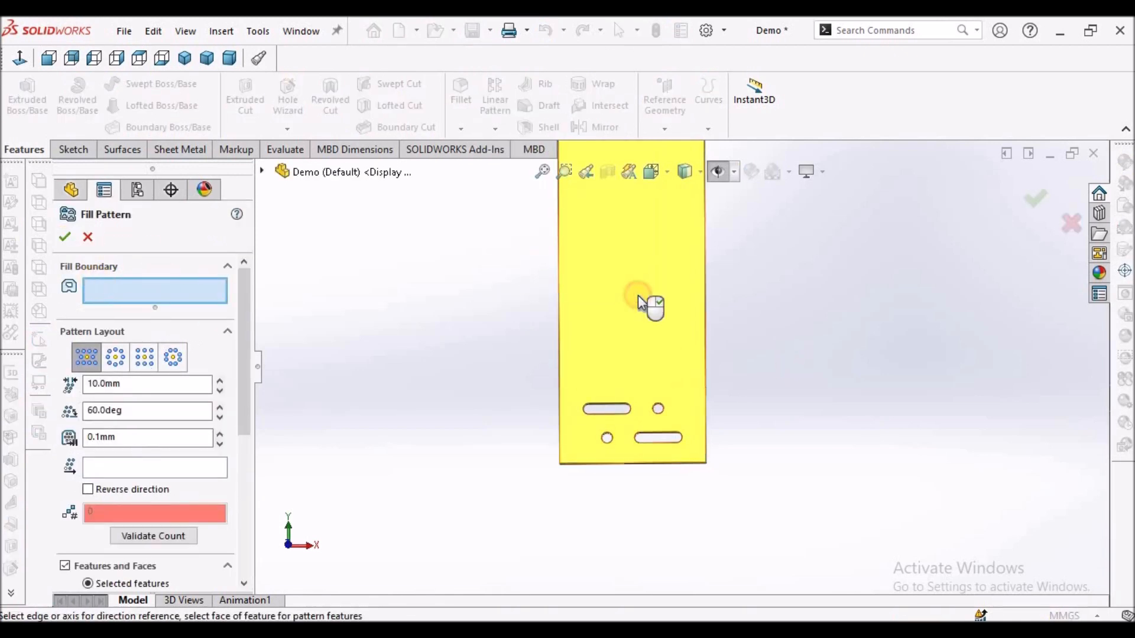
pyautogui.click(122, 568)
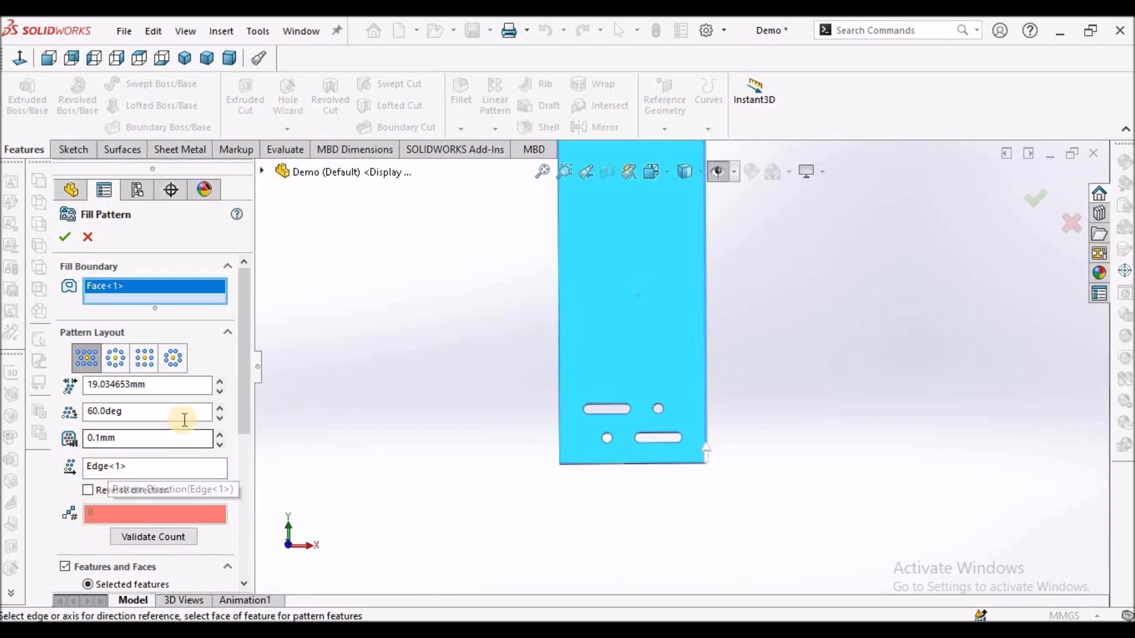
# Set the fill pattern's instance spacing to 6 mm.
pyautogui.click(167, 386)
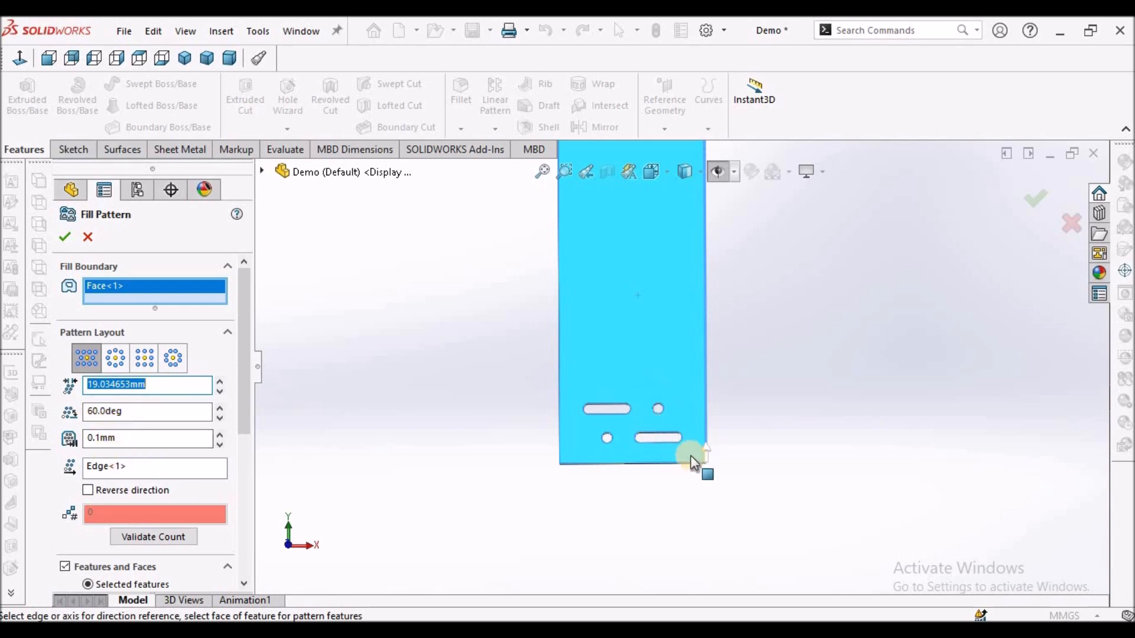
pyautogui.write('6')
pyautogui.press('Return')
pyautogui.moveTo(754, 392); pyautogui.dragTo(665, 295, button='middle')
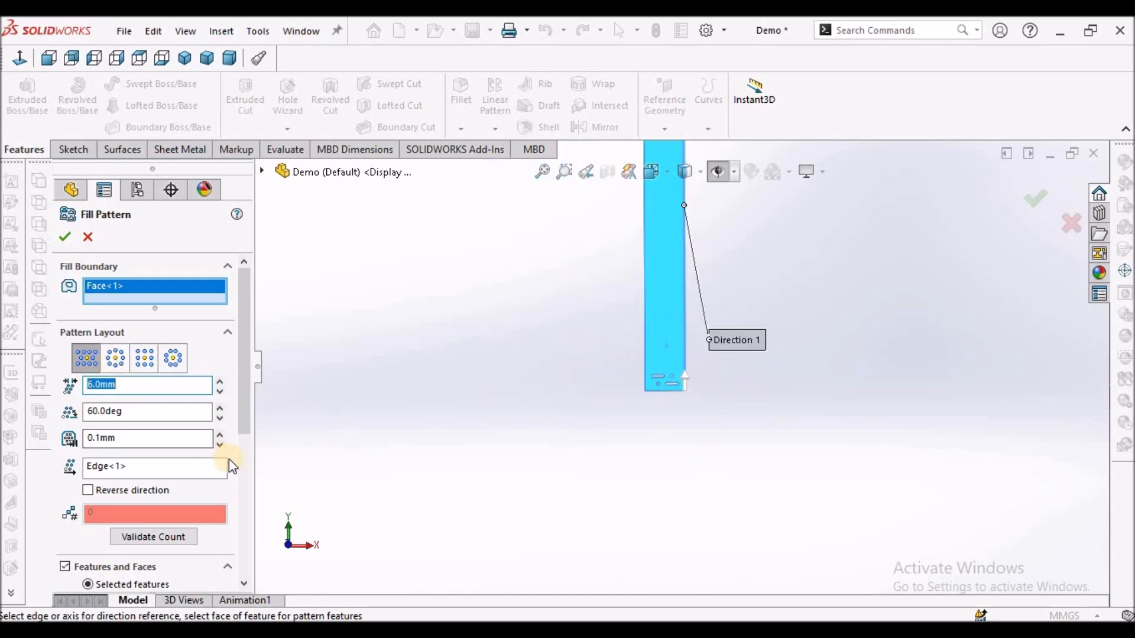
# Choose Cut-Extrude1 as the feature to pattern and complete the fill pattern along the strip.
pyautogui.scroll(-5, 249, 473)
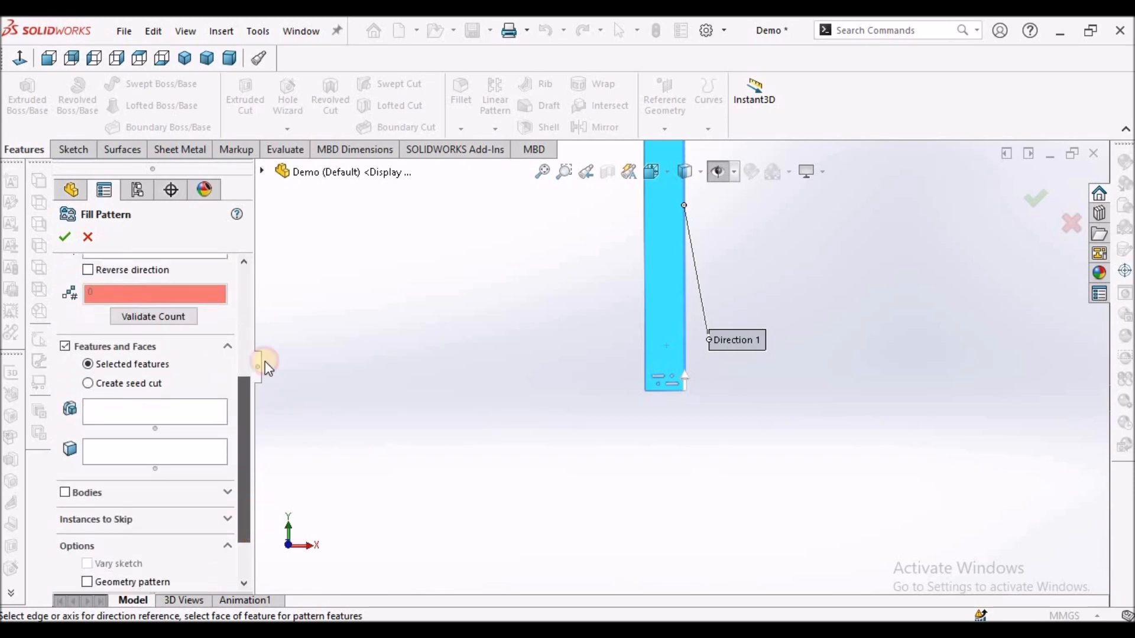
pyautogui.click(262, 171)
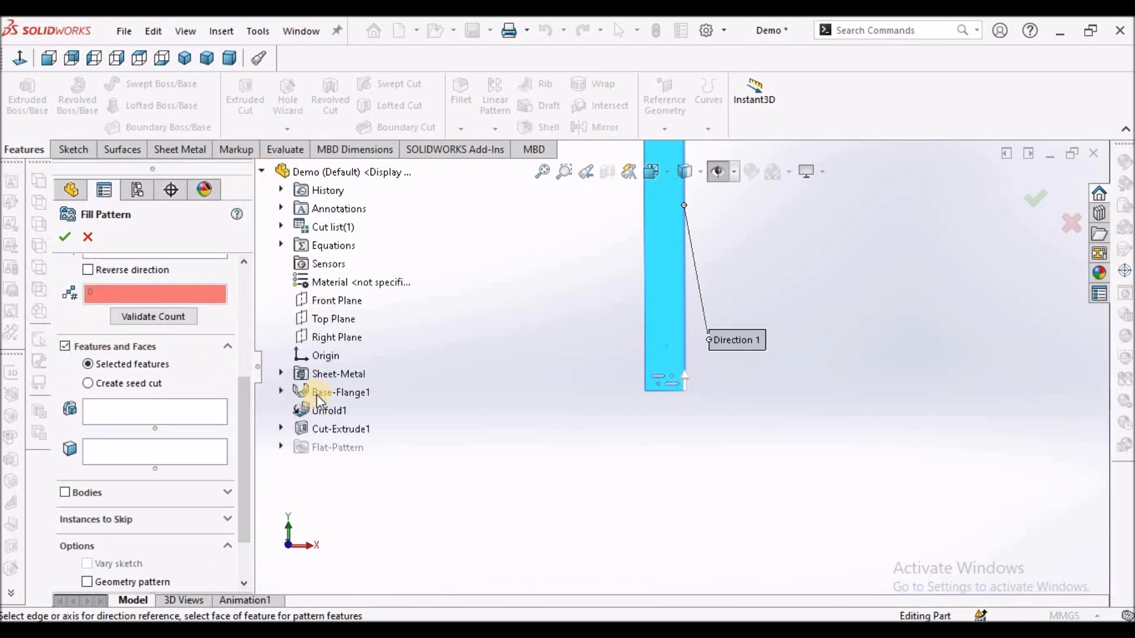
pyautogui.click(167, 413)
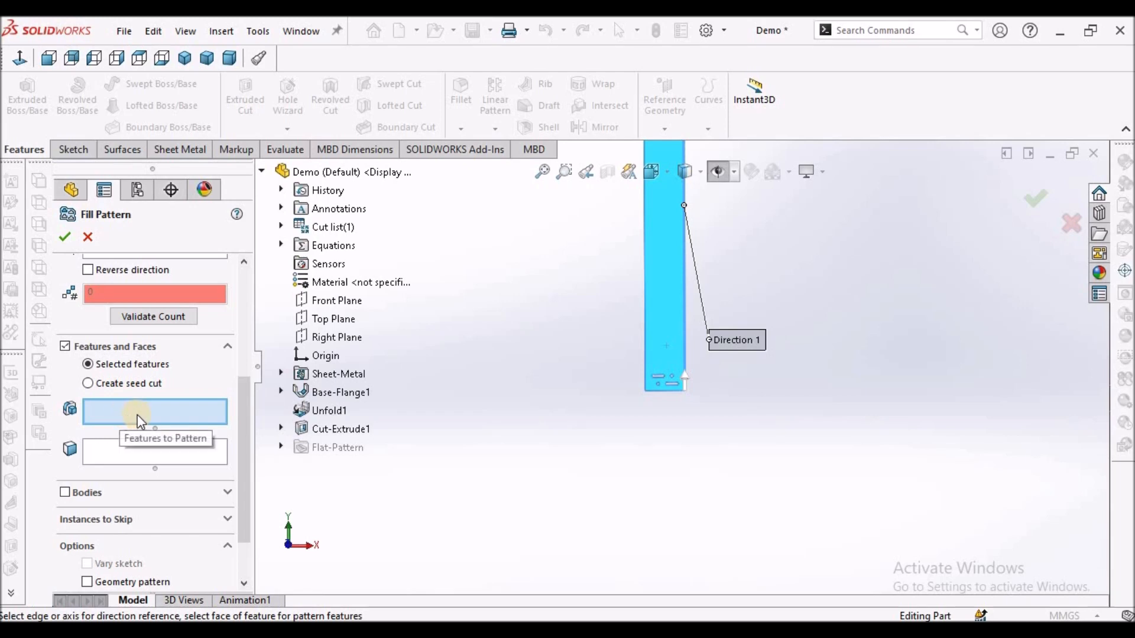
pyautogui.click(325, 428)
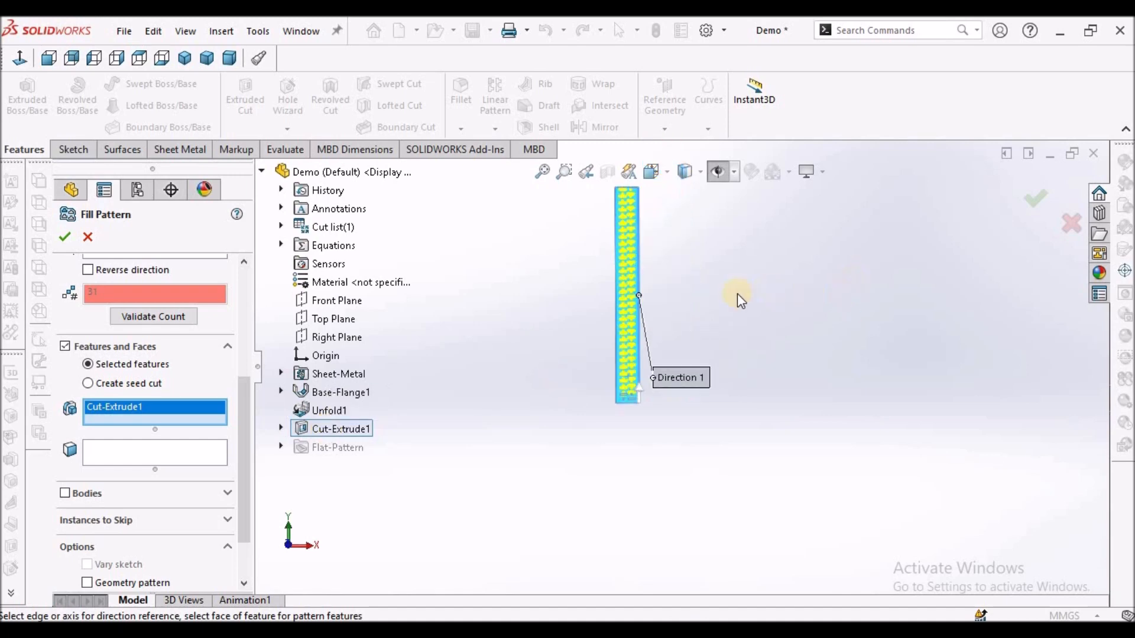
pyautogui.scroll(-5, 676, 323)
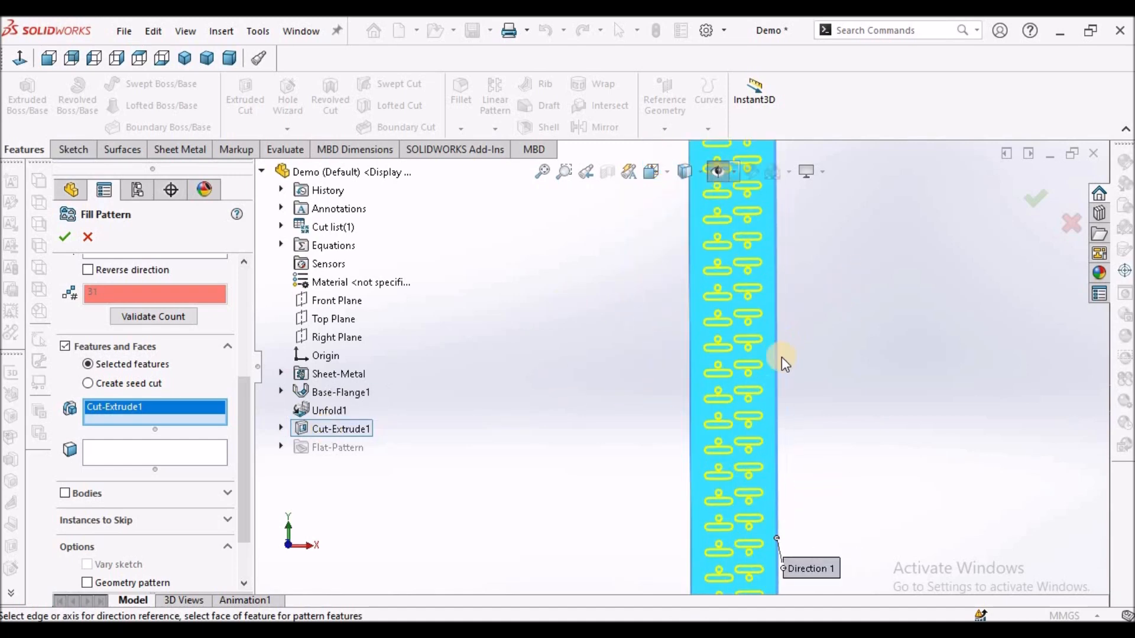
pyautogui.scroll(2, 680, 366)
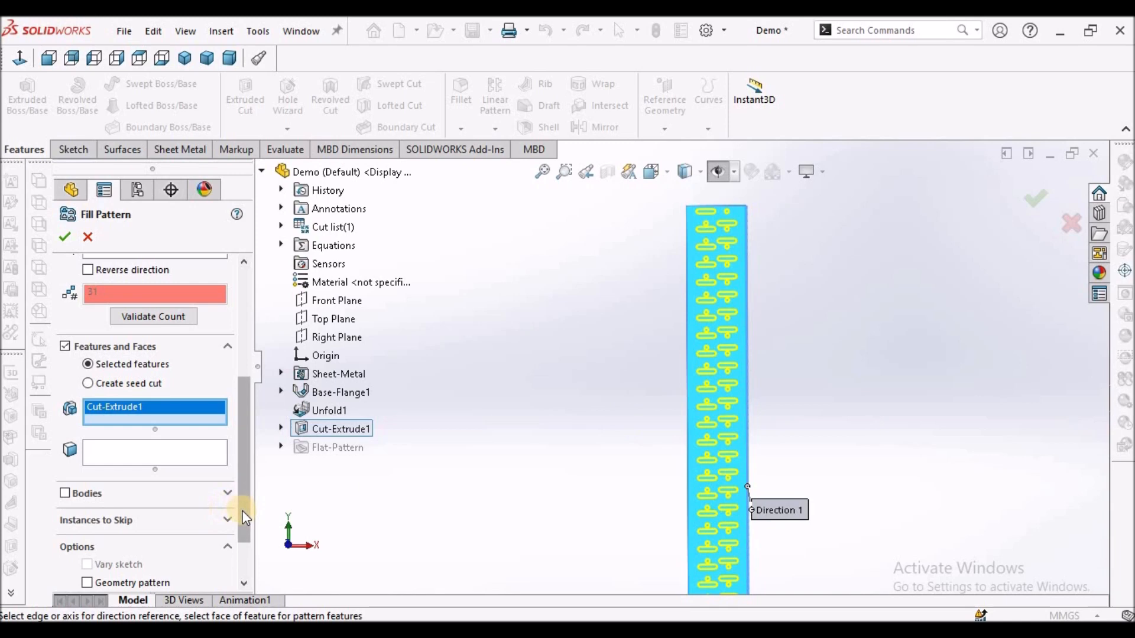
pyautogui.scroll(-3, 245, 518)
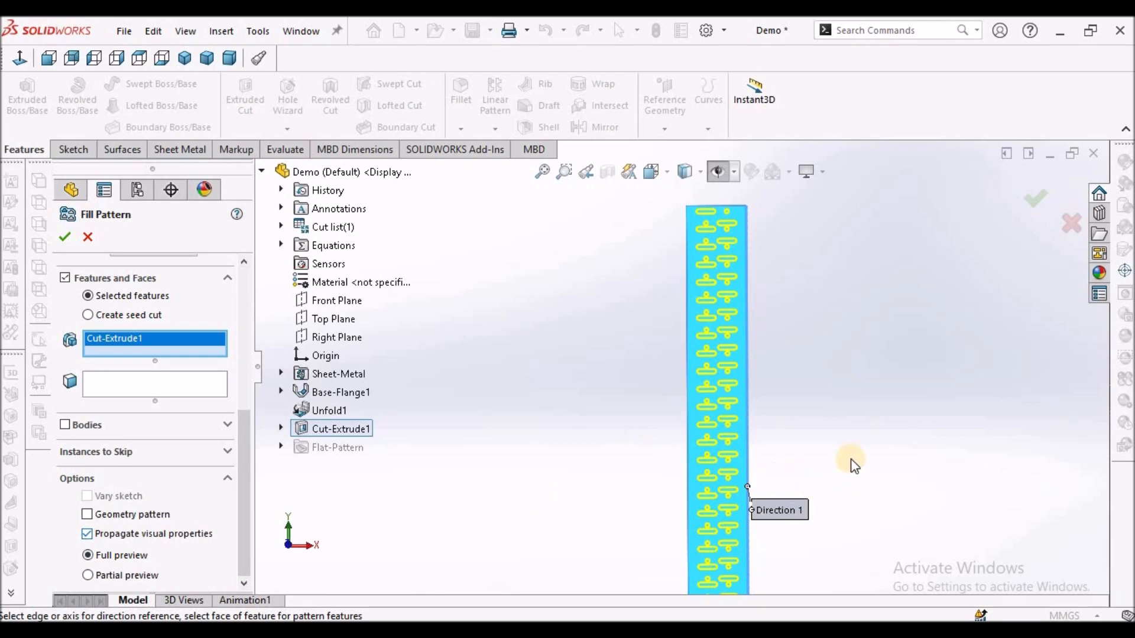
pyautogui.scroll(-2, 849, 460)
pyautogui.scroll(3, 744, 520)
pyautogui.scroll(-1, 736, 526)
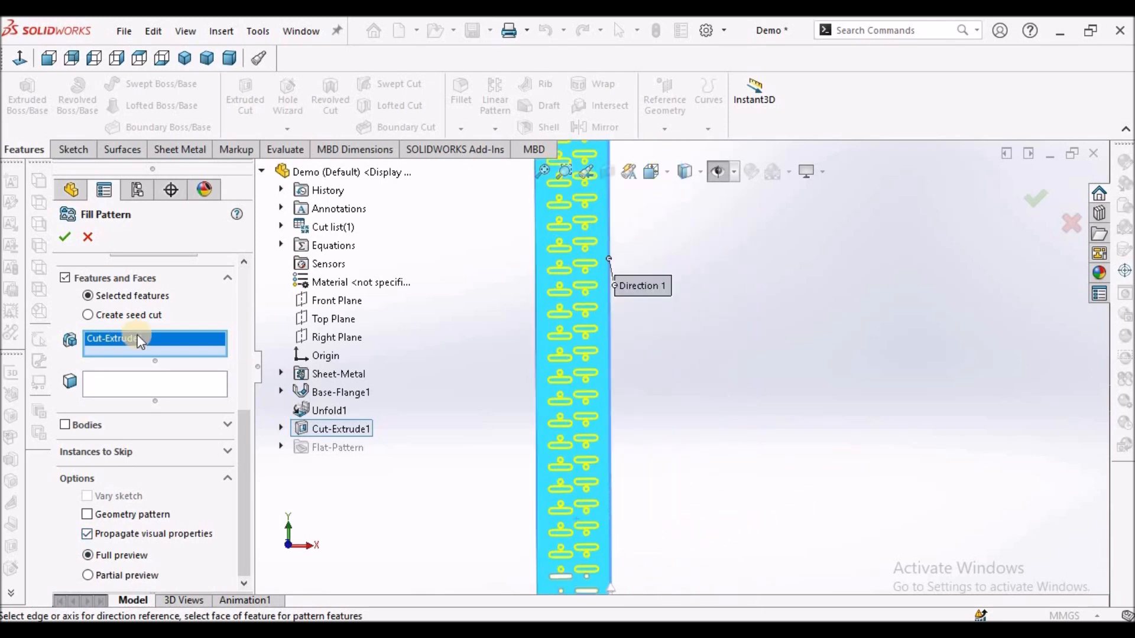
pyautogui.click(64, 236)
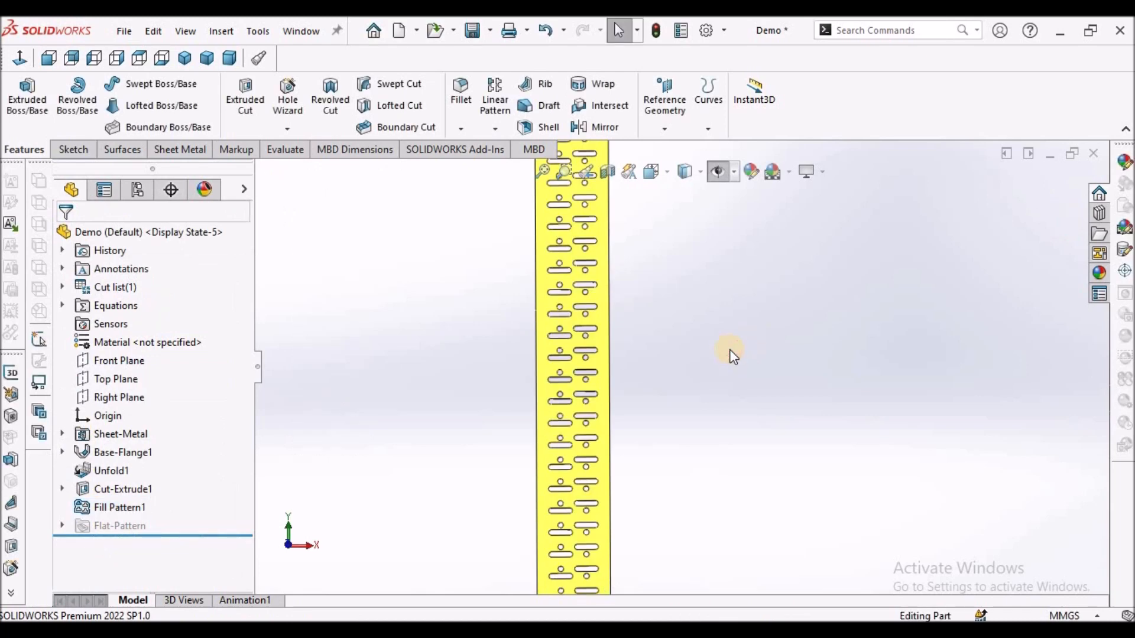
pyautogui.scroll(3, 729, 350)
pyautogui.scroll(-2, 694, 352)
pyautogui.scroll(-2, 694, 352)
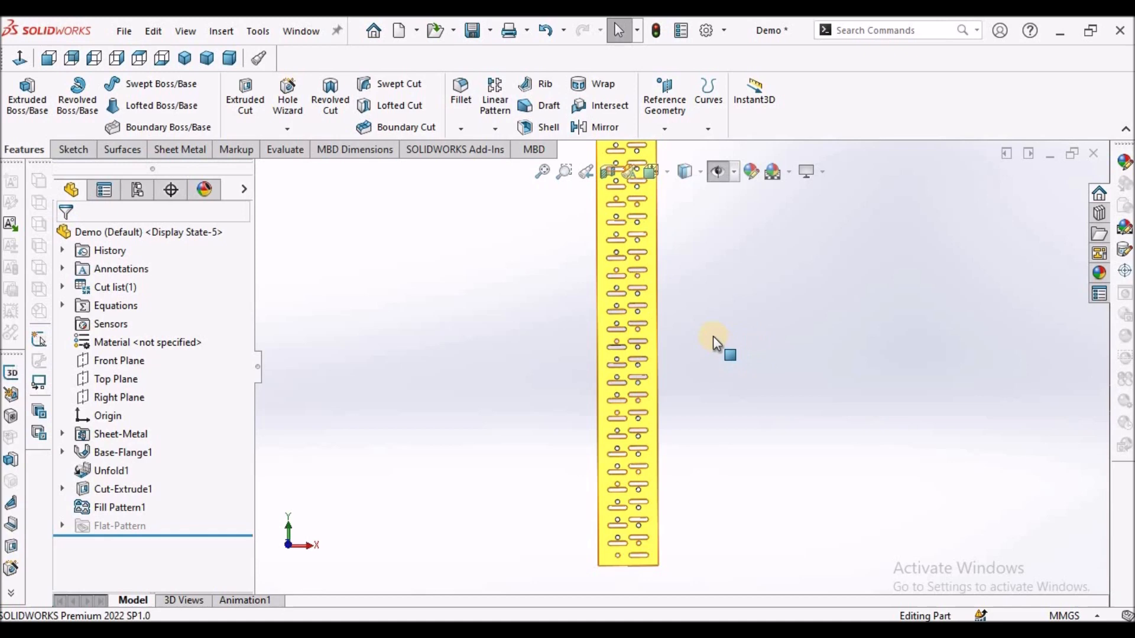
# Fold the perforated strip back into a cuff, collecting all bends with the existing fixed edge, and show it in trimetric view.
pyautogui.scroll(-1, 707, 342)
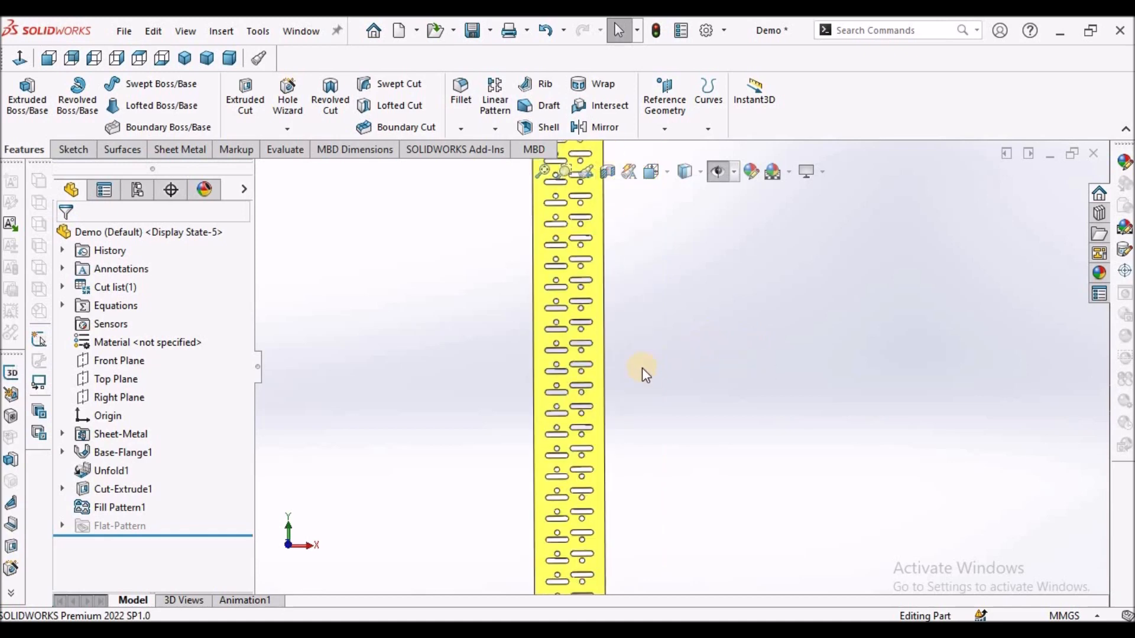
pyautogui.click(230, 58)
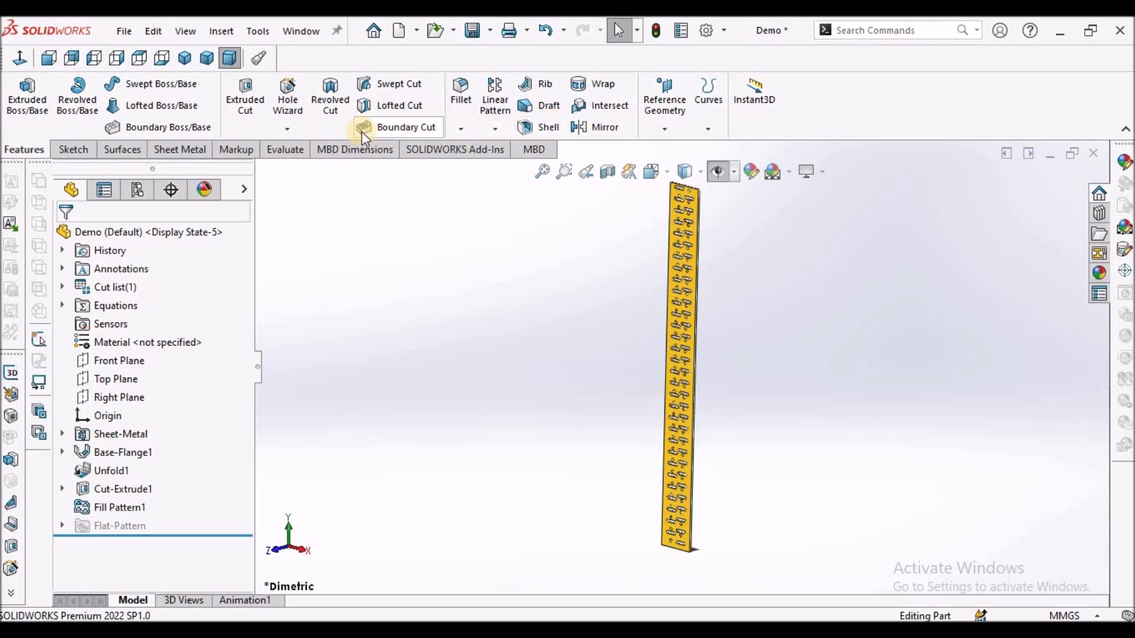
pyautogui.click(186, 151)
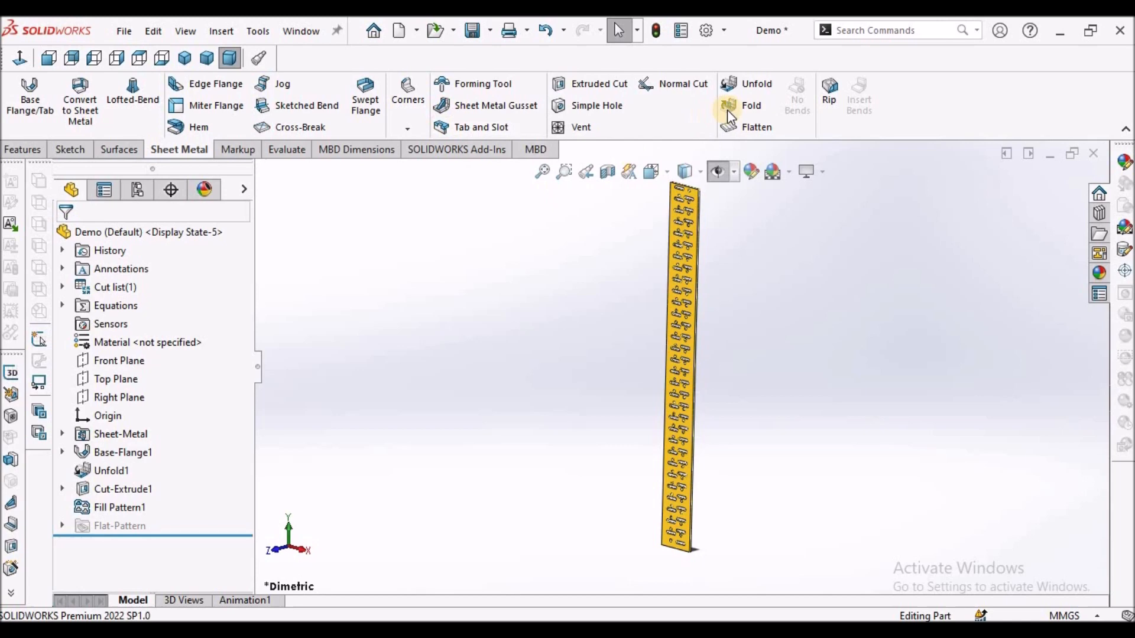
pyautogui.click(751, 108)
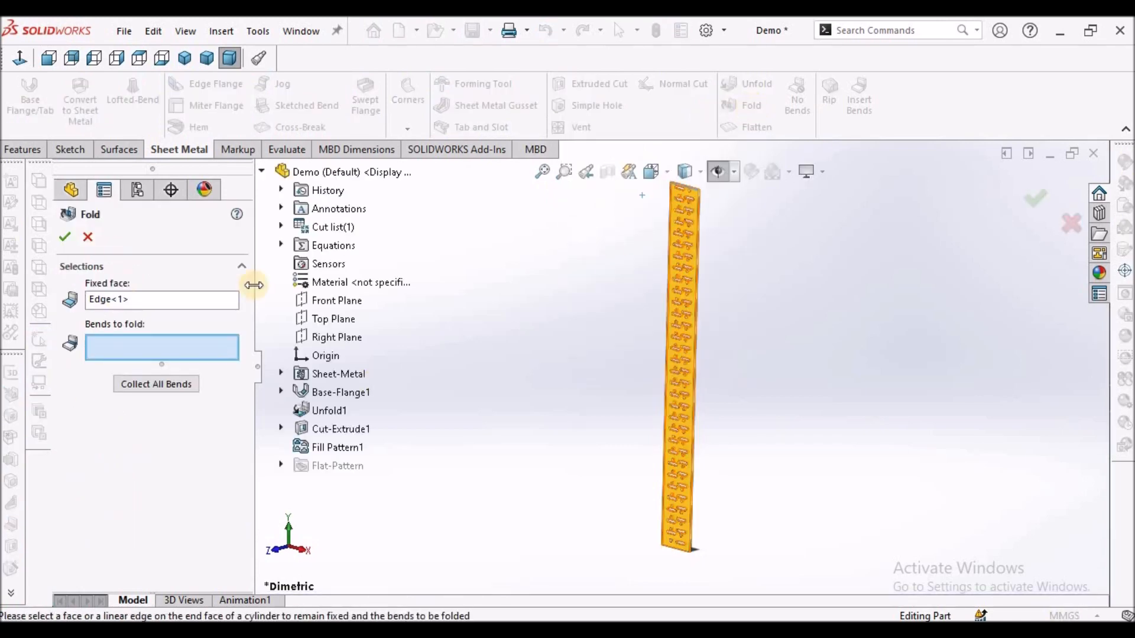
pyautogui.click(169, 386)
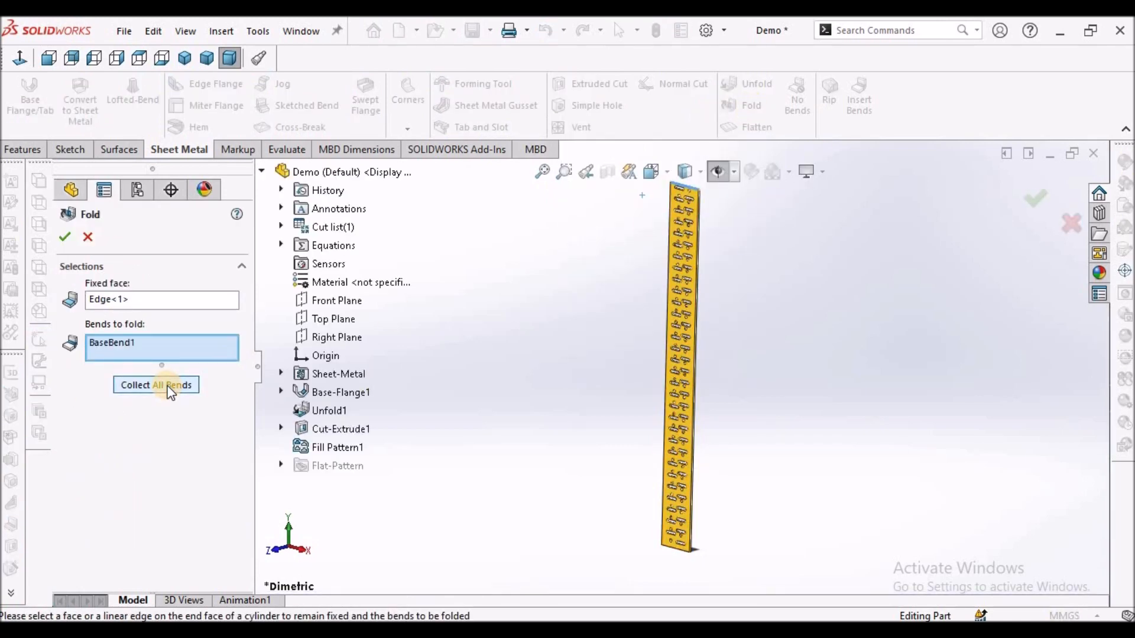
pyautogui.click(68, 237)
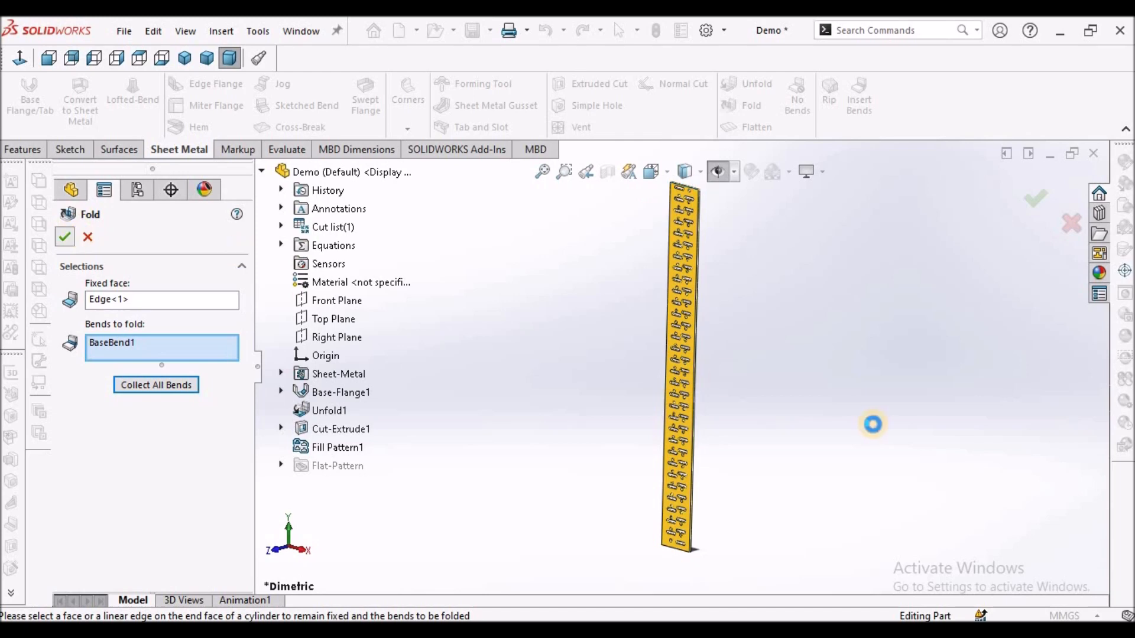
pyautogui.click(207, 58)
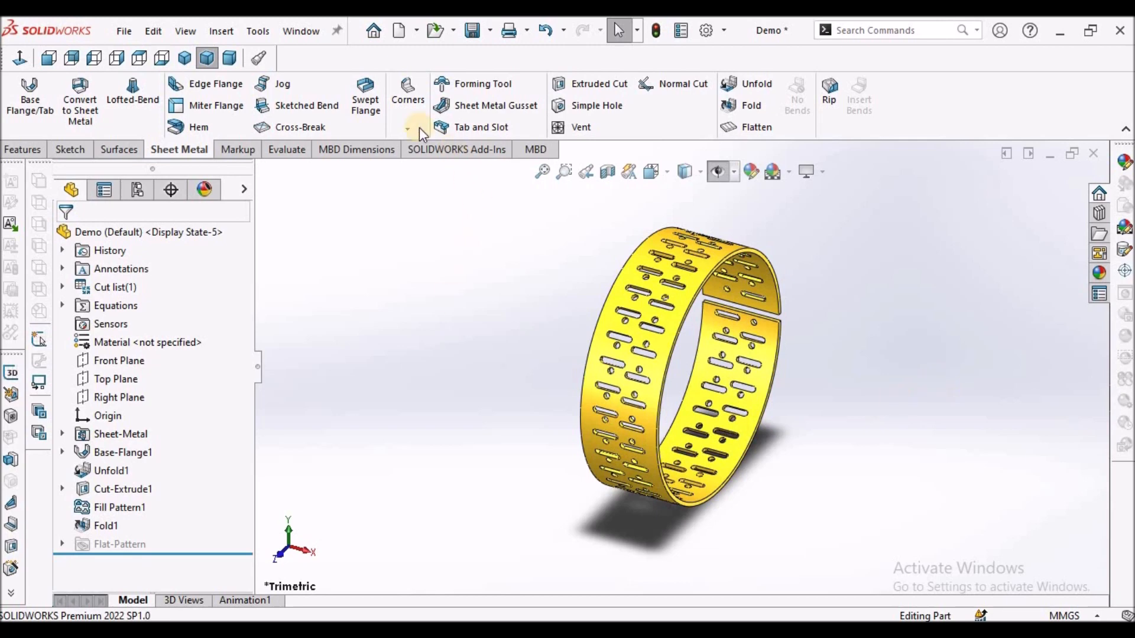
pyautogui.click(402, 124)
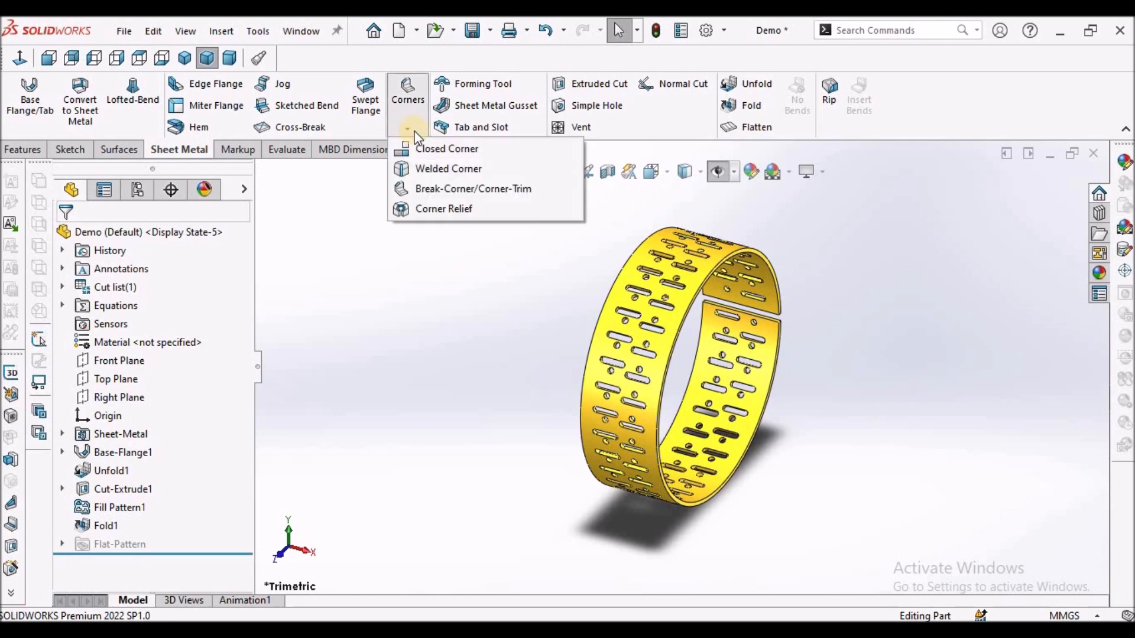
pyautogui.moveTo(944, 396); pyautogui.dragTo(765, 306, button='middle')
pyautogui.scroll(-5, 646, 426)
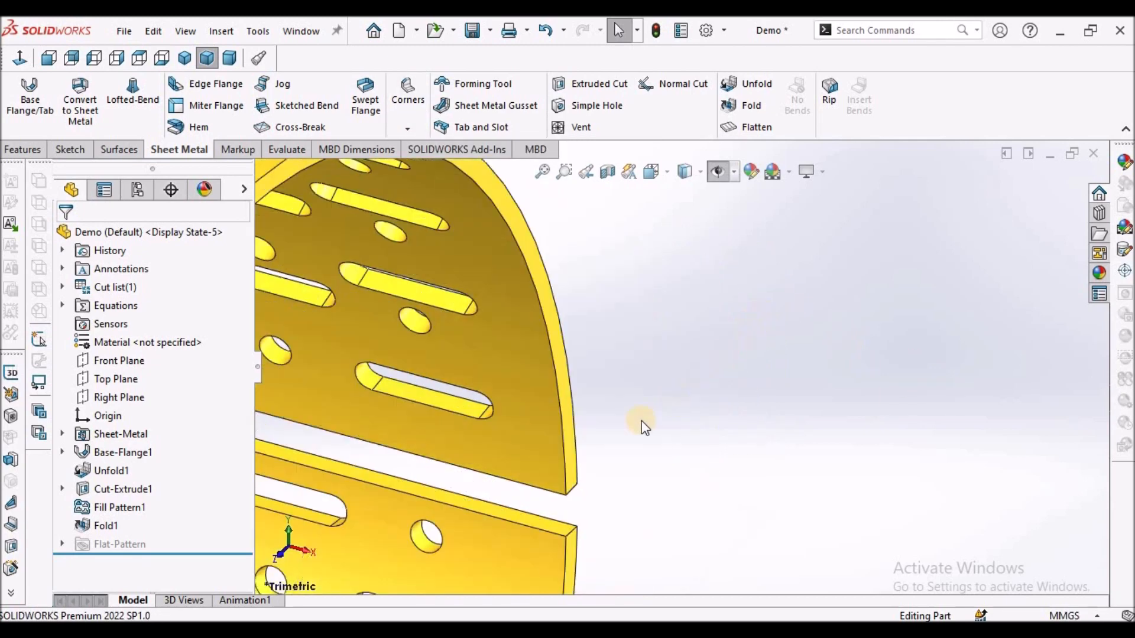
pyautogui.scroll(-2, 580, 479)
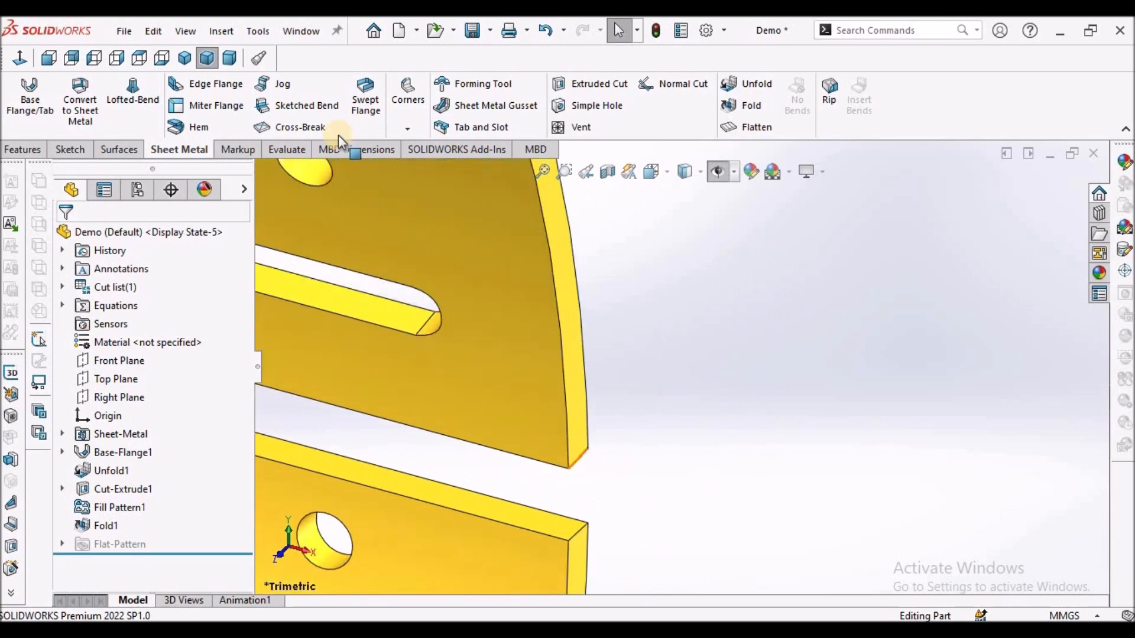
pyautogui.click(409, 130)
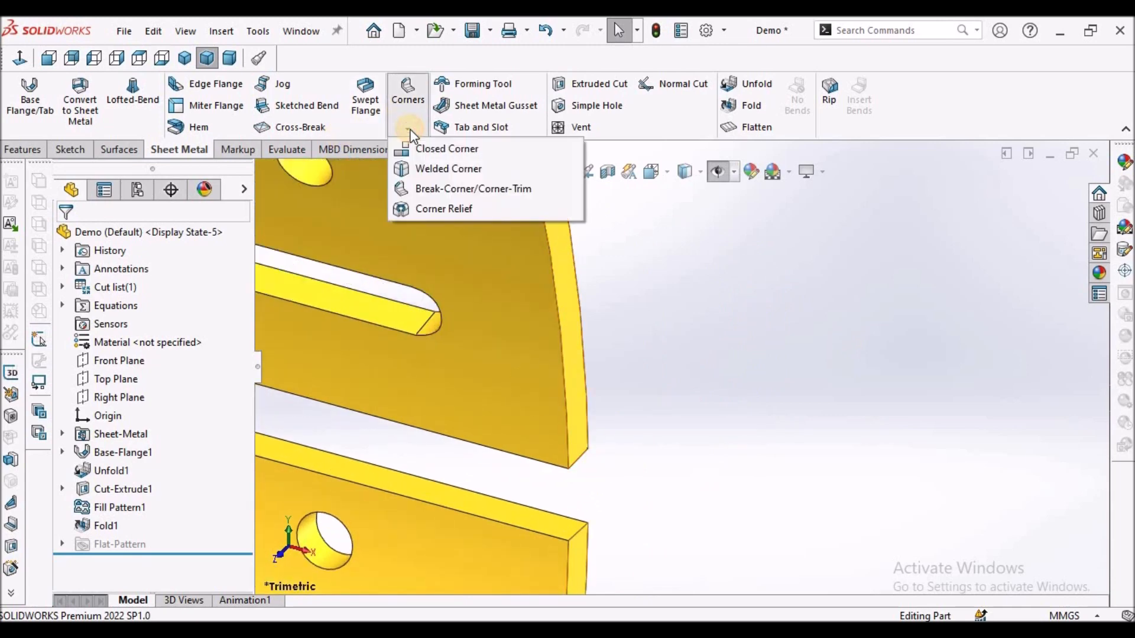
pyautogui.click(454, 194)
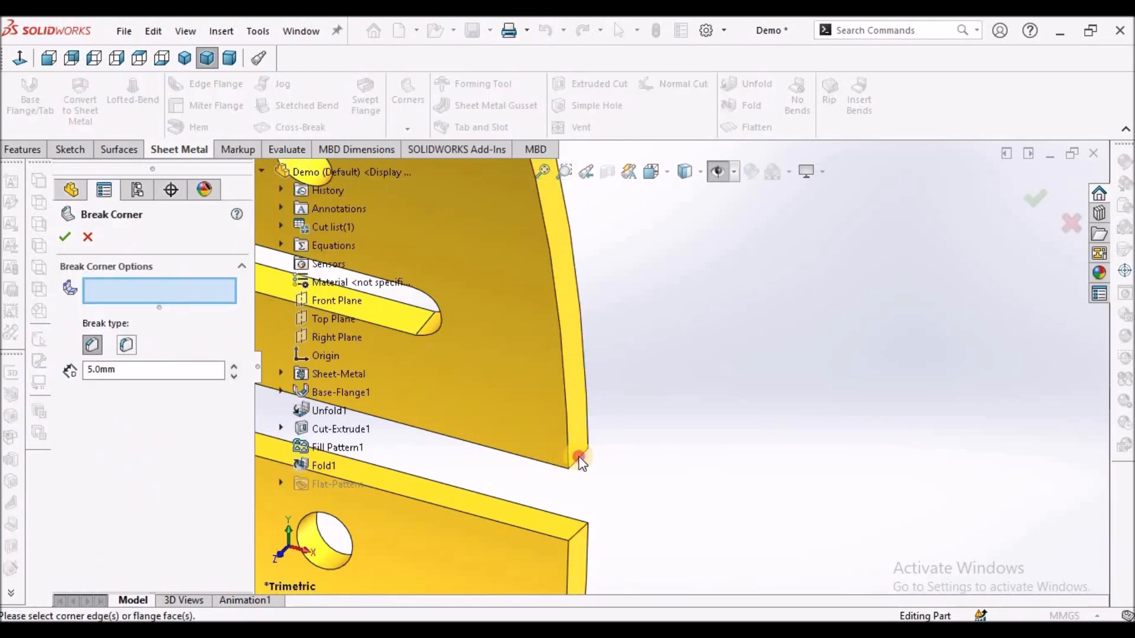
pyautogui.click(126, 345)
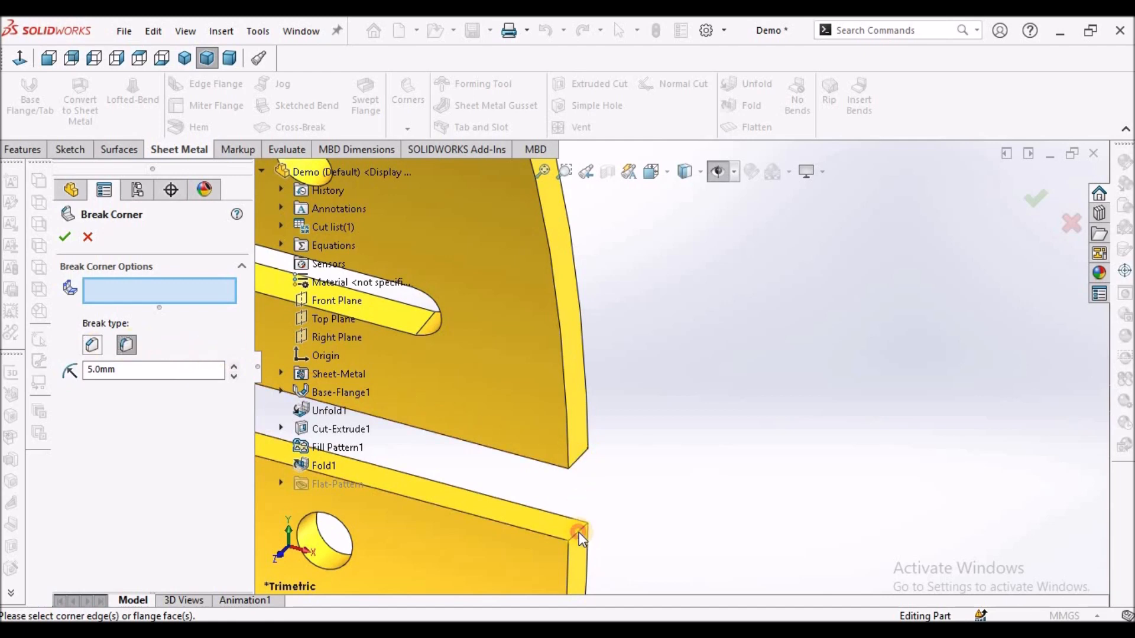
pyautogui.scroll(10, 650, 478)
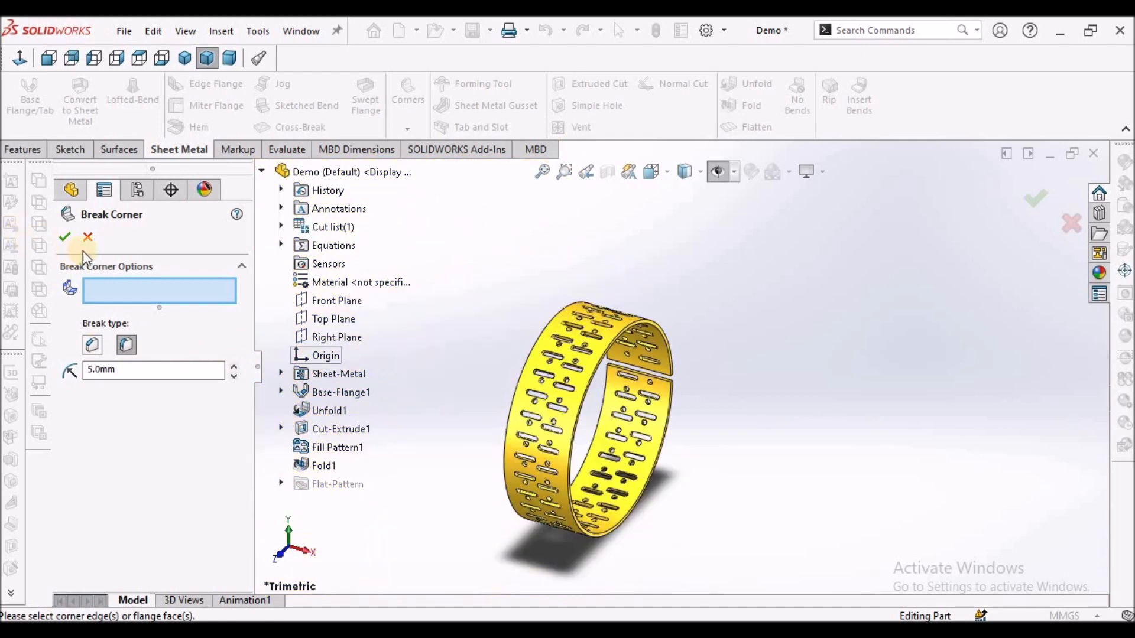
pyautogui.click(88, 237)
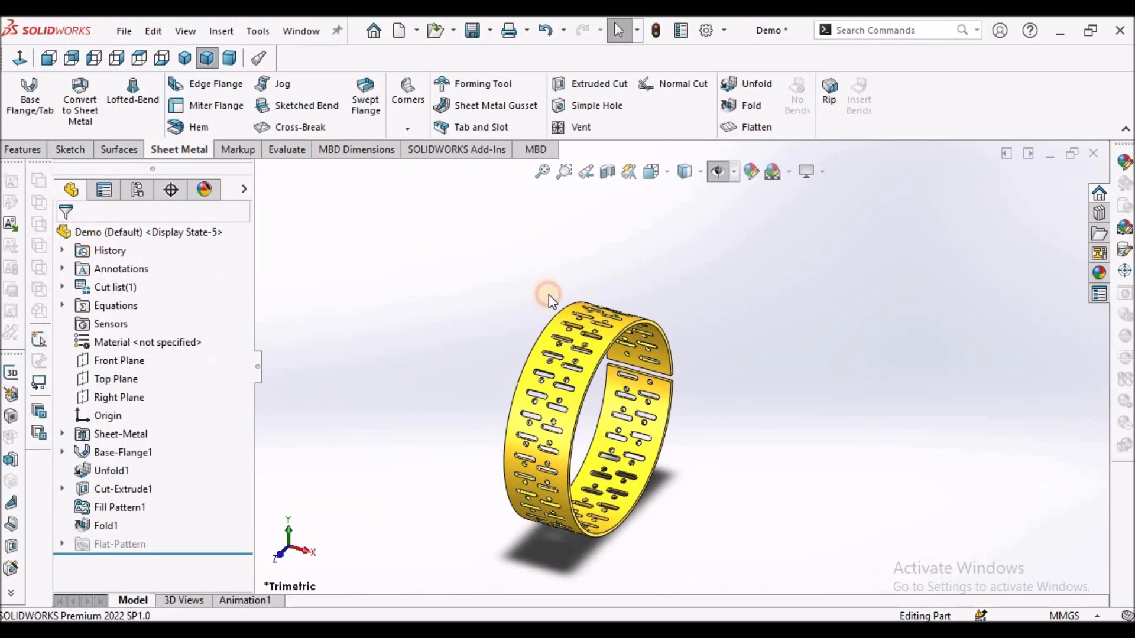
# Start a fillet on the outer corner edge of the cuff's upper end at the gap, with a 5 mm radius.
pyautogui.click(22, 150)
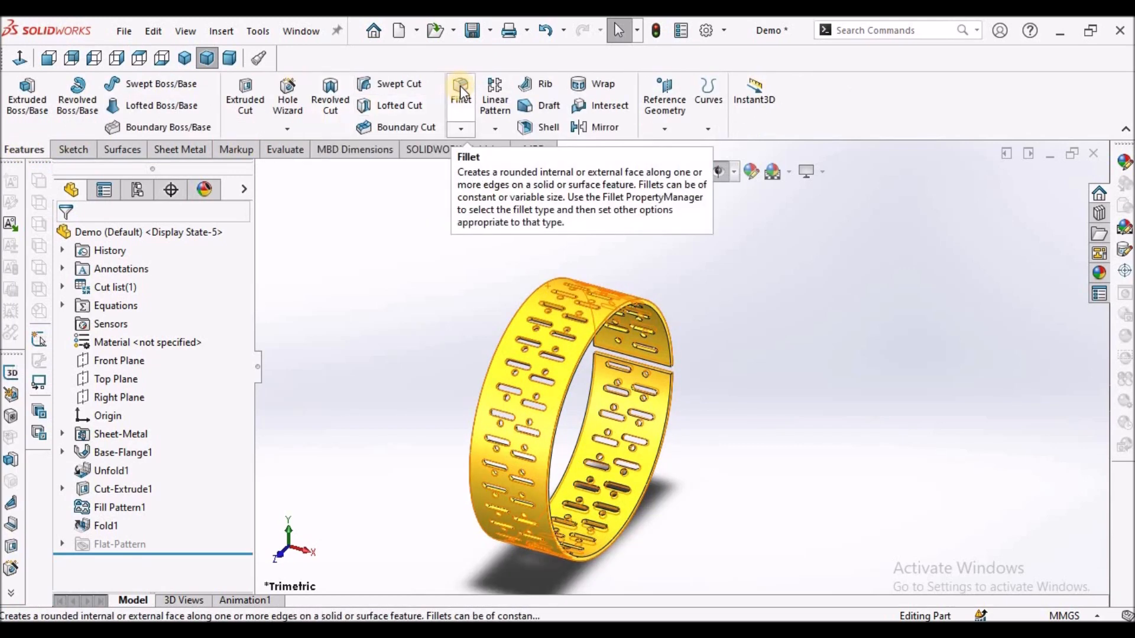
pyautogui.click(460, 86)
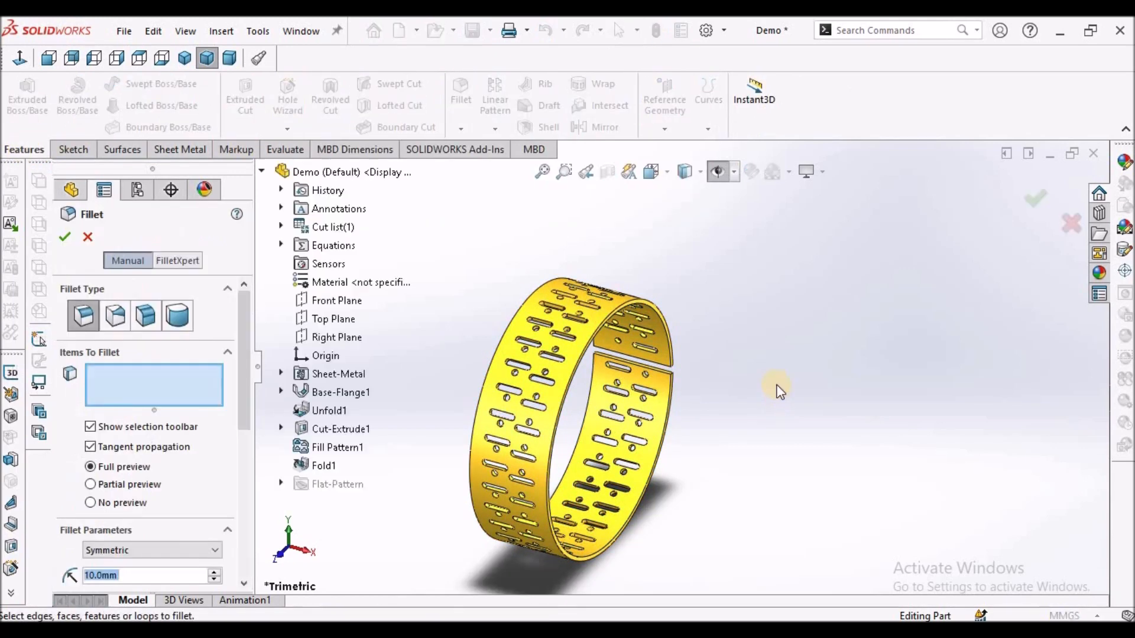
pyautogui.scroll(-10, 637, 354)
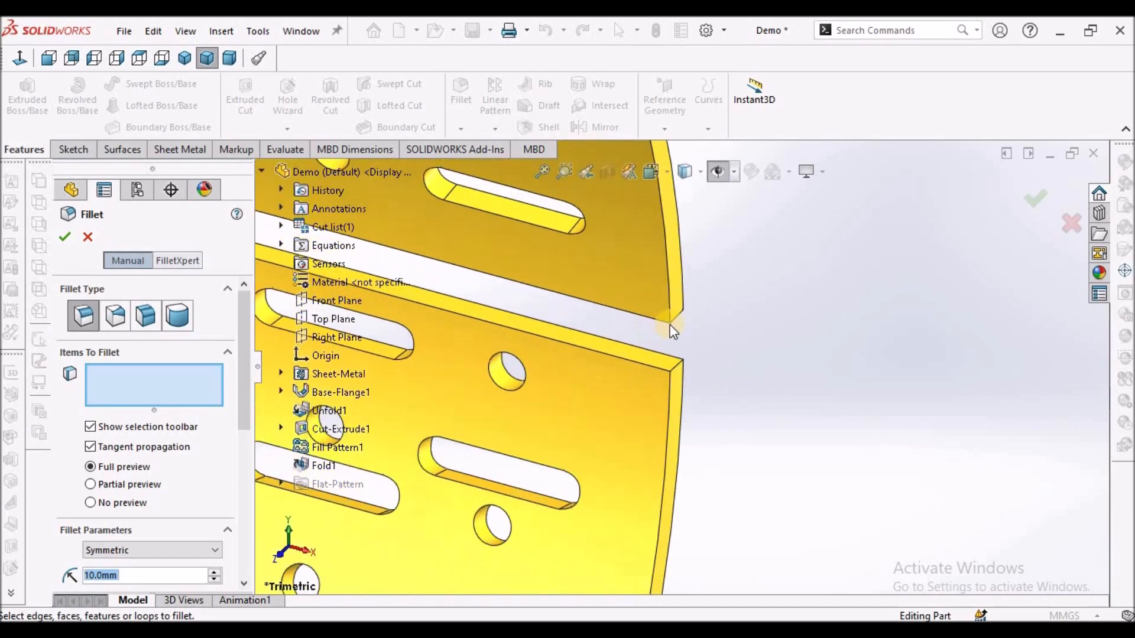
pyautogui.click(679, 315)
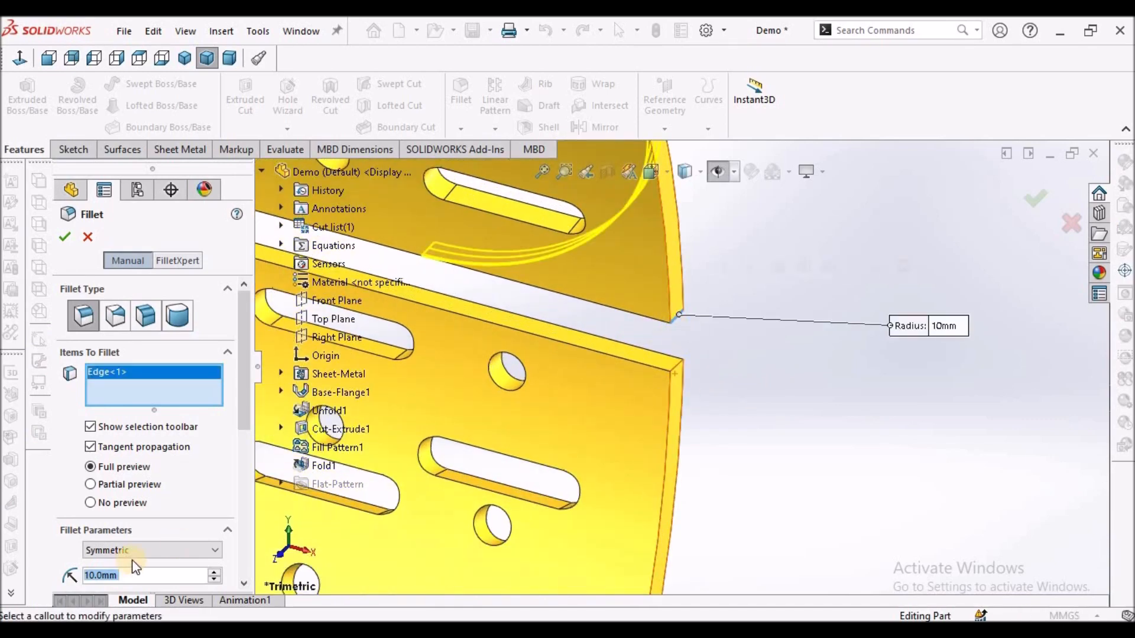
pyautogui.write('5')
pyautogui.press('Return')
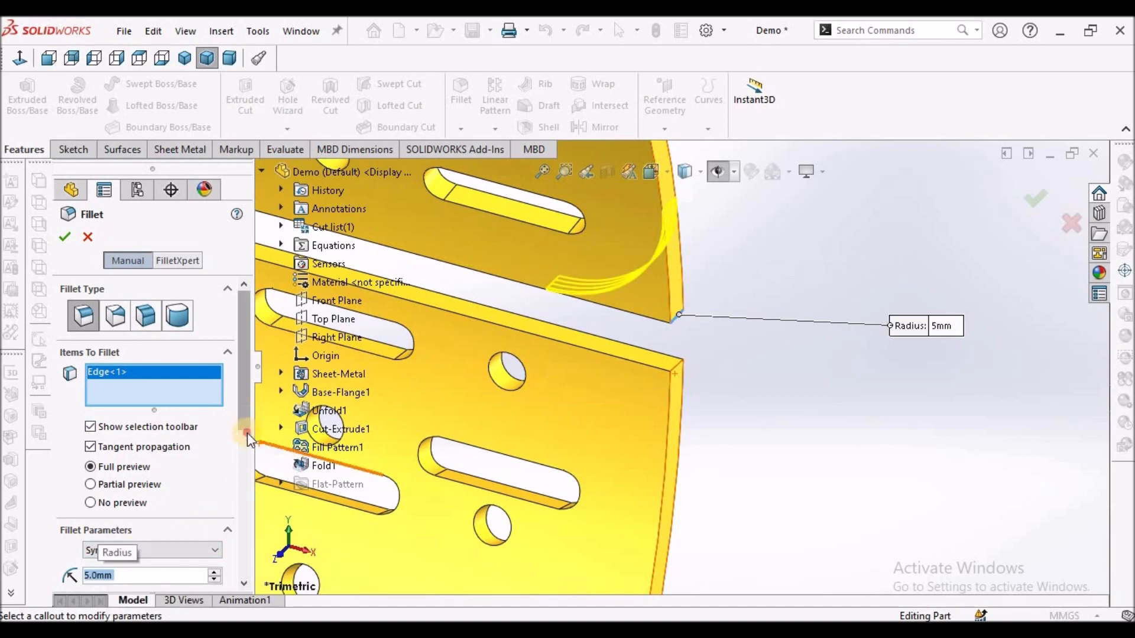
# Add the other three corner edges at the cuff's gap to the fillet and complete it.
pyautogui.scroll(-3, 247, 433)
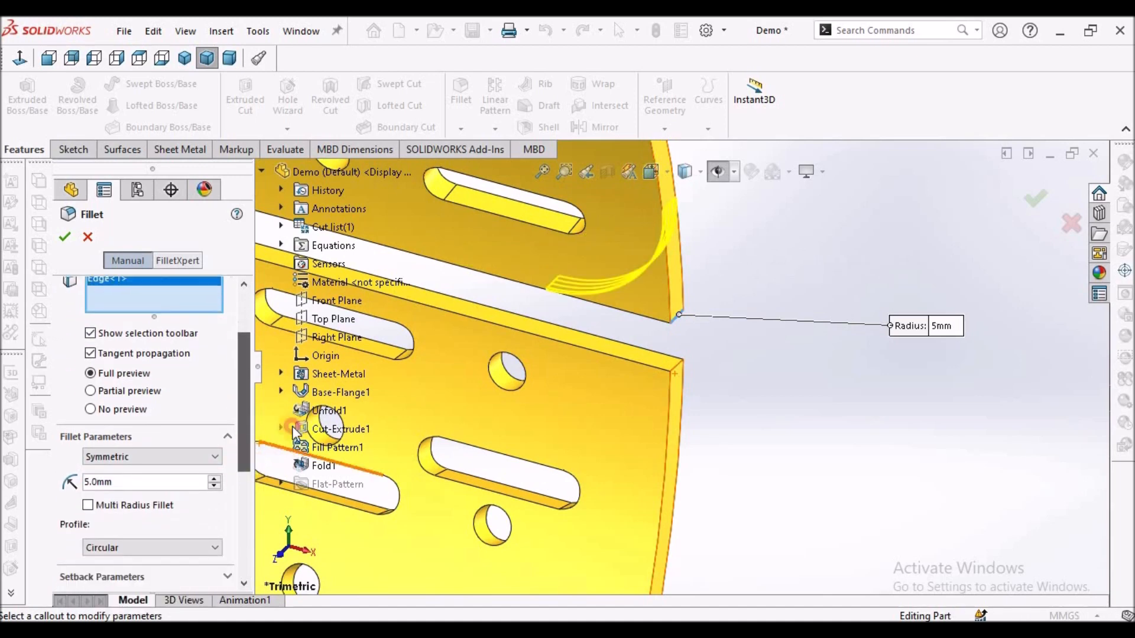
pyautogui.click(677, 366)
pyautogui.scroll(5, 591, 354)
pyautogui.scroll(-8, 576, 328)
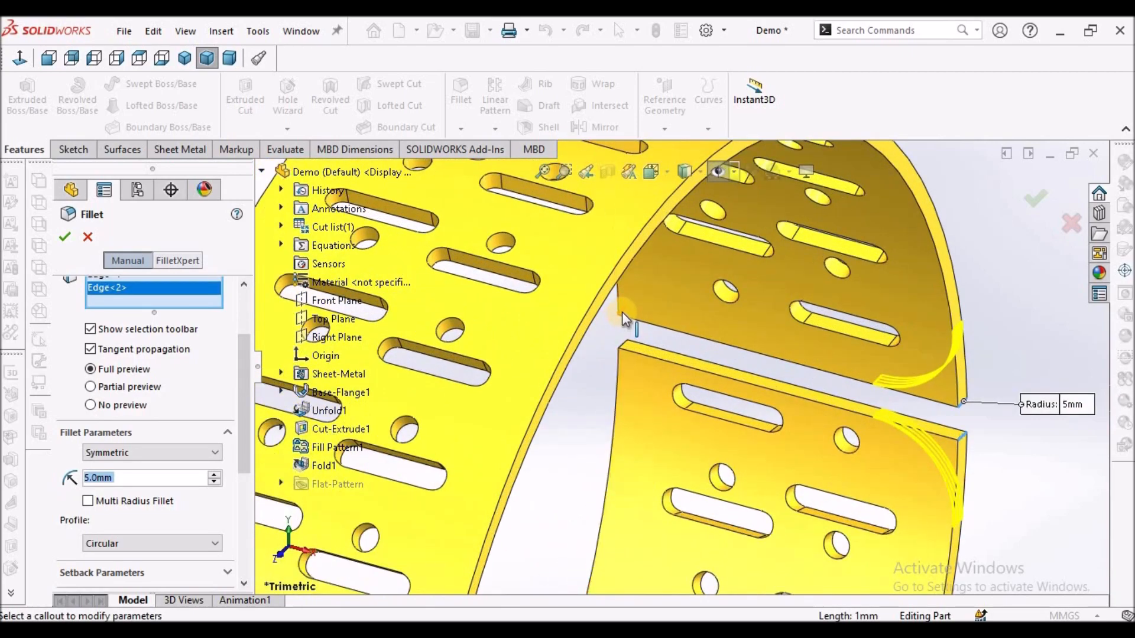
pyautogui.click(622, 314)
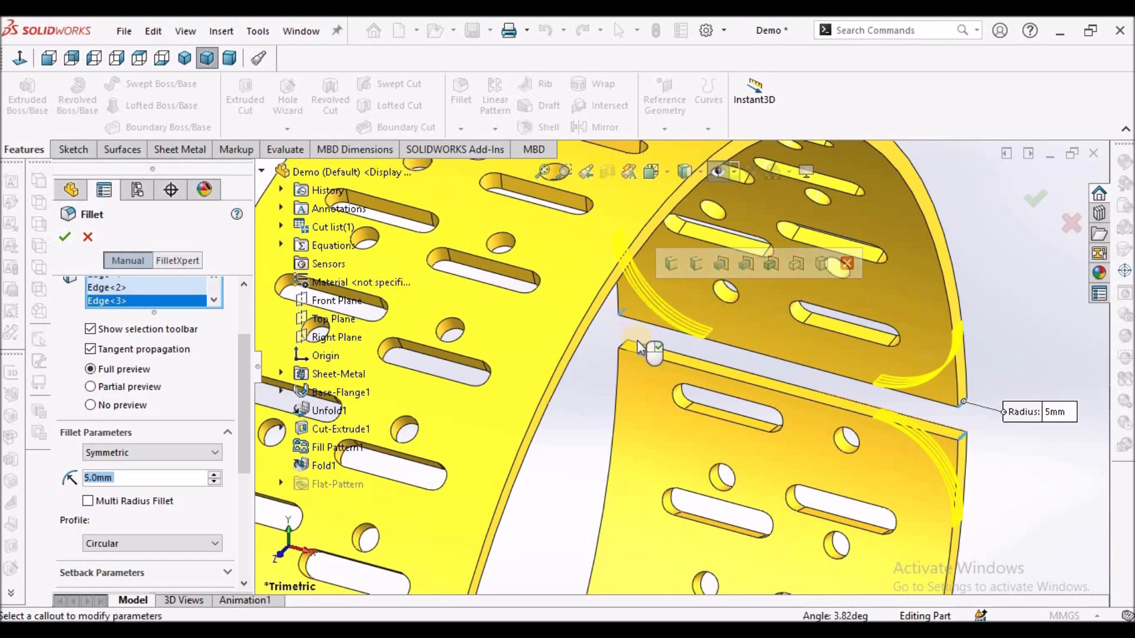
pyautogui.click(627, 362)
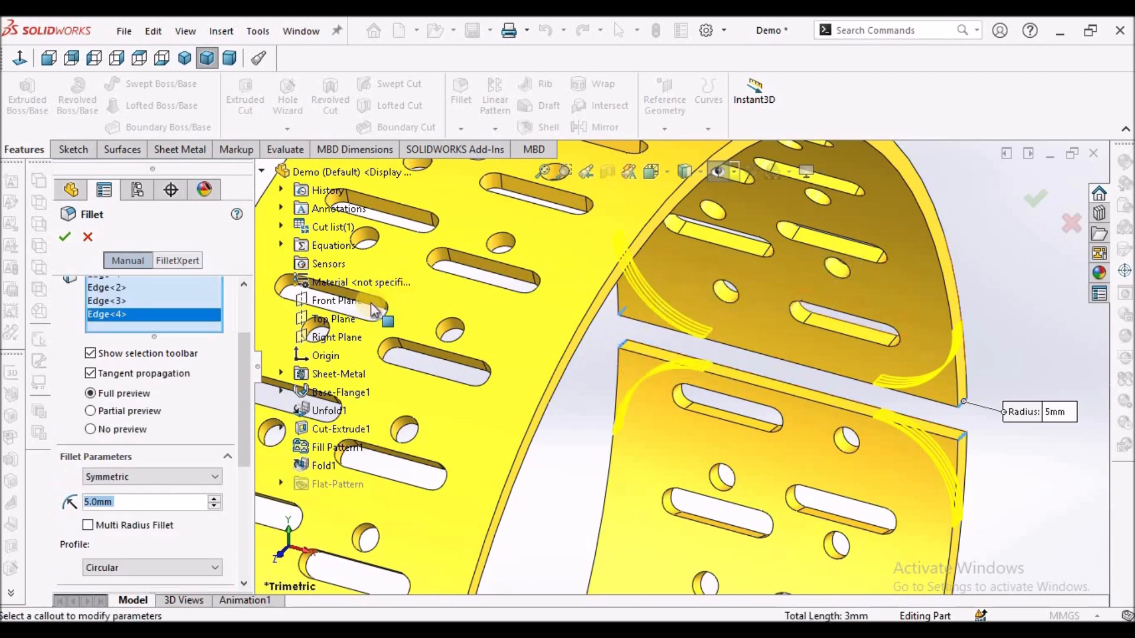
pyautogui.press('f')
pyautogui.click(66, 238)
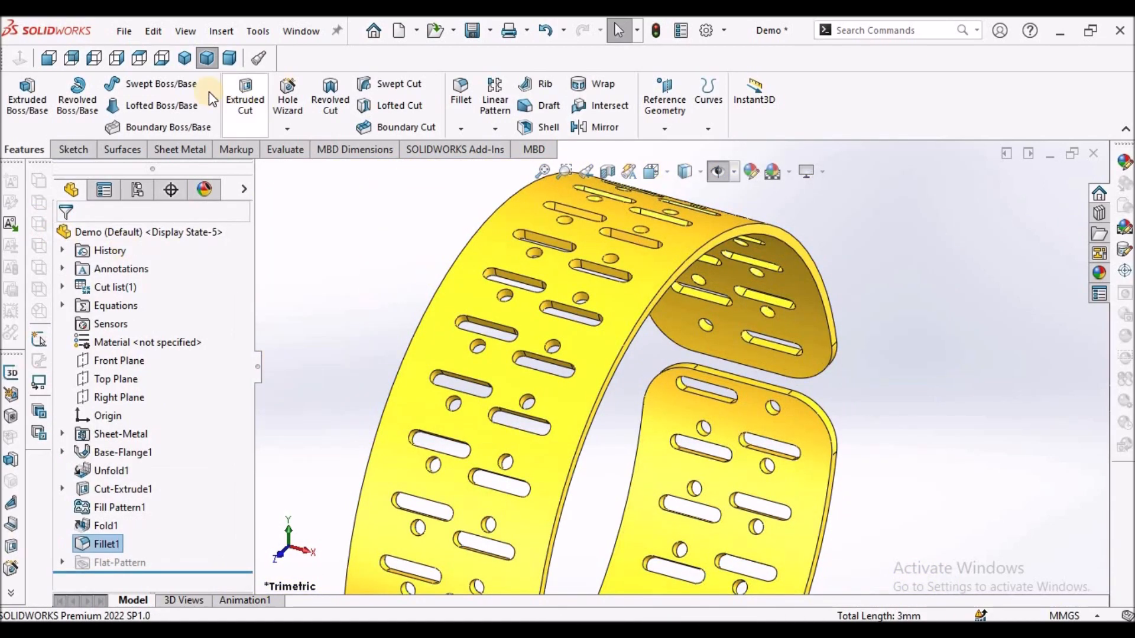
# Examine the finished cuff from several angles, including the rounded ends at the gap, and return to the dimetric view.
pyautogui.click(185, 58)
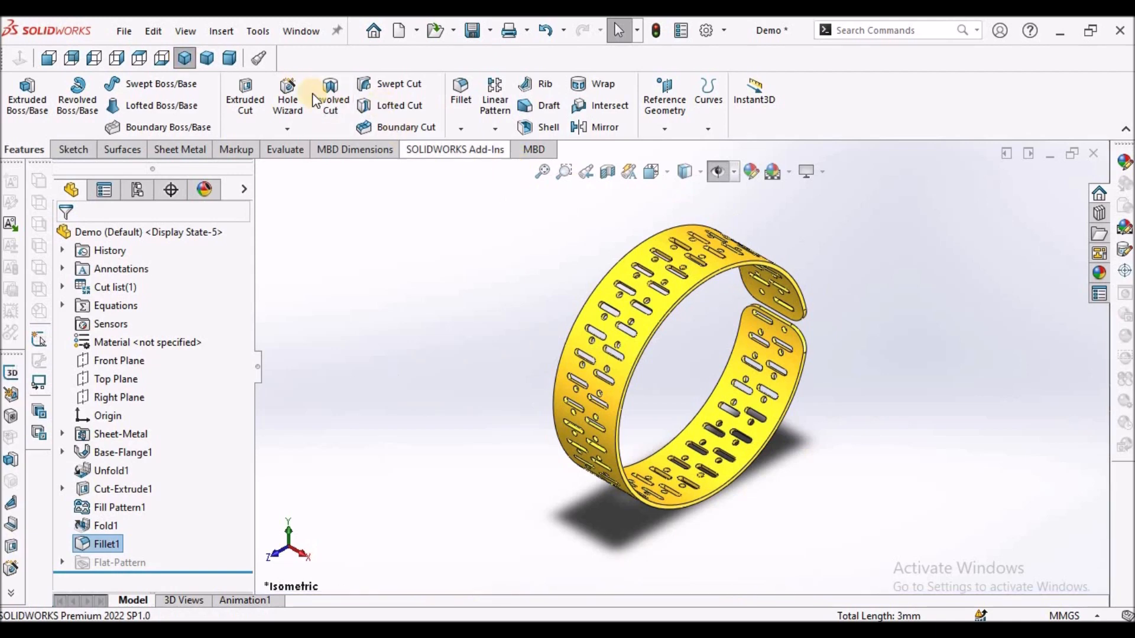
pyautogui.click(208, 58)
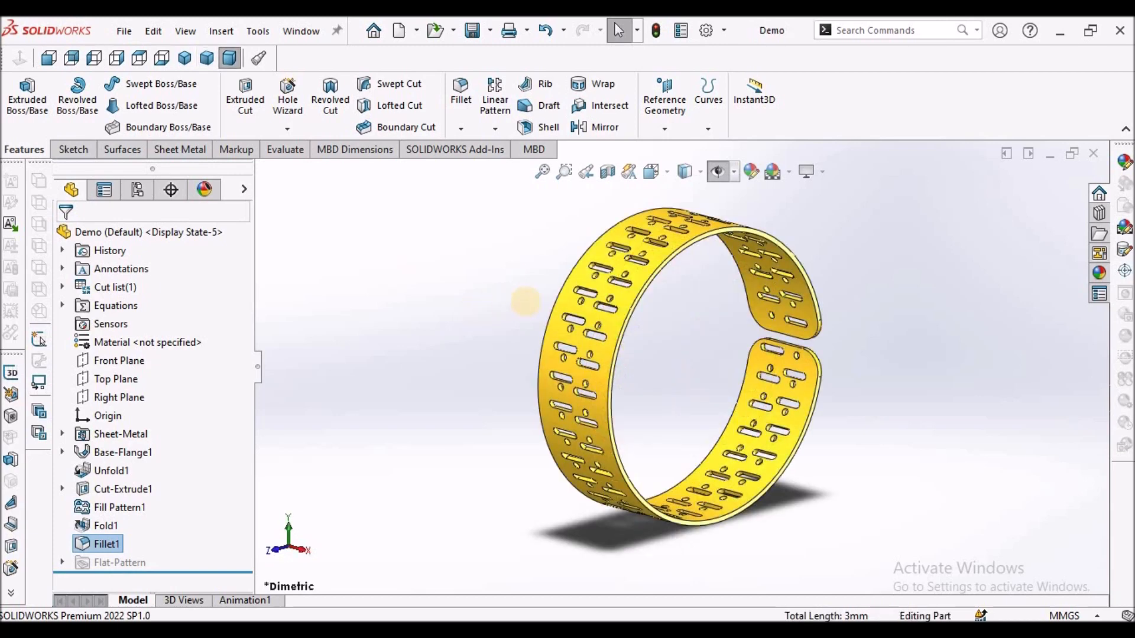
pyautogui.moveTo(526, 302); pyautogui.dragTo(523, 469, button='middle')
pyautogui.moveTo(509, 458); pyautogui.dragTo(934, 463, button='middle')
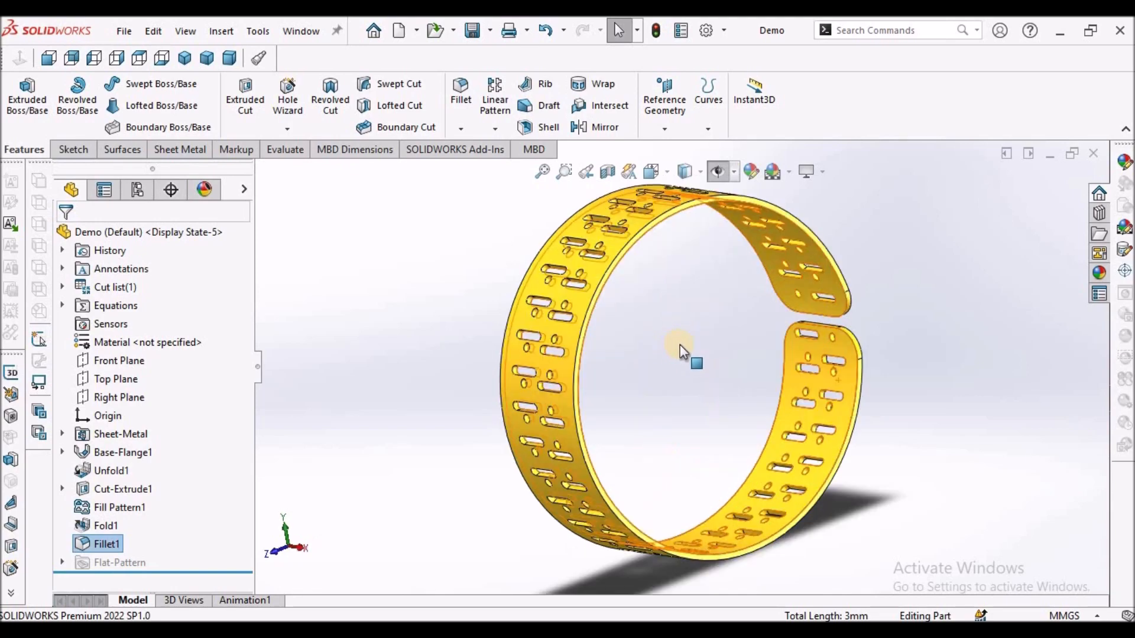
pyautogui.scroll(3, 680, 345)
pyautogui.scroll(-4, 650, 330)
pyautogui.moveTo(650, 330); pyautogui.dragTo(688, 368, button='middle')
pyautogui.scroll(-3, 682, 390)
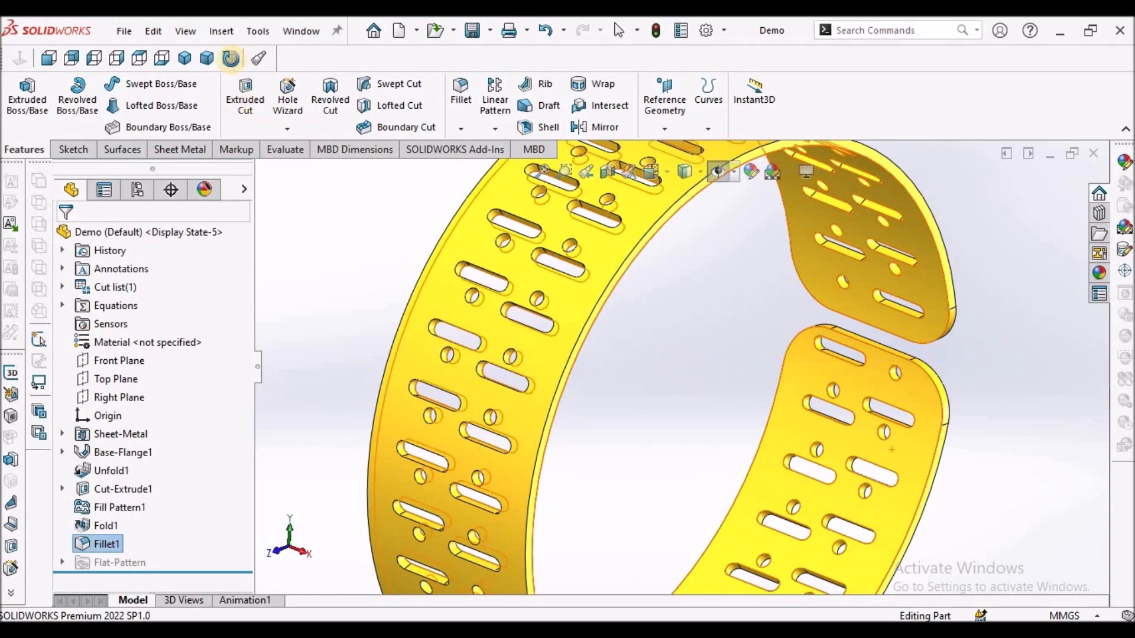
pyautogui.click(231, 58)
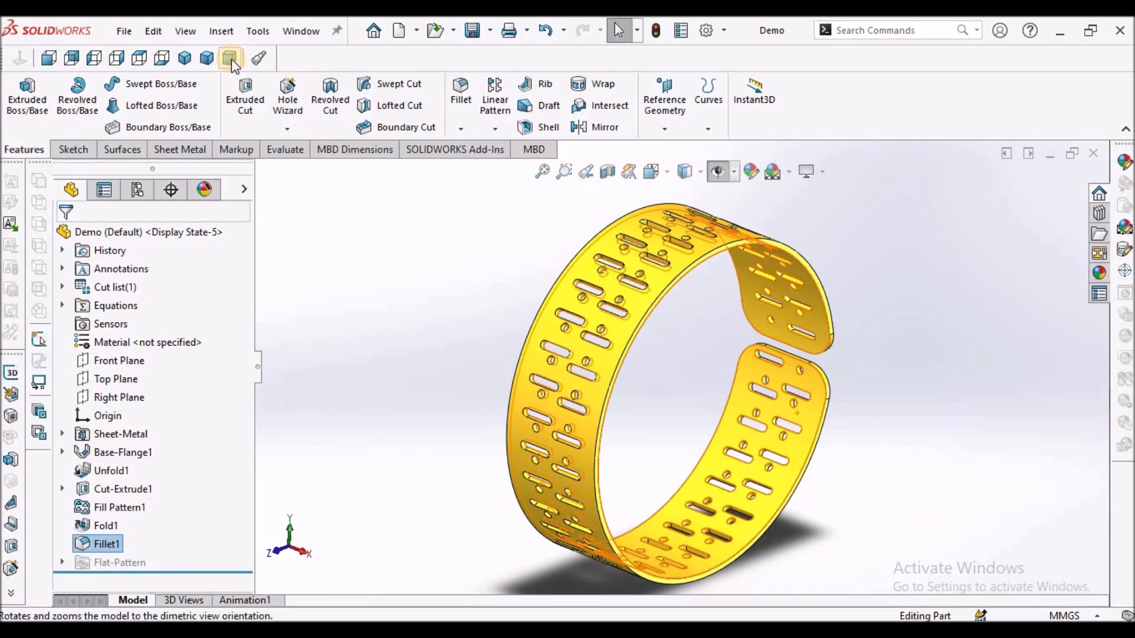